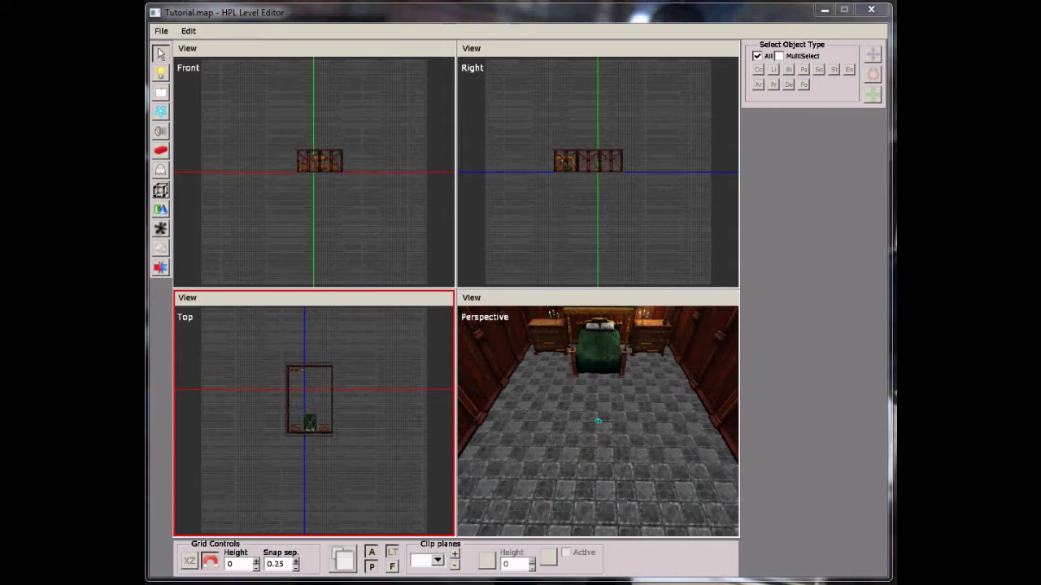
# Place a PointLight on the floor beside the bed, at about X -1, Y 0, Z 5.75.
pyautogui.keyDown('alt'); pyautogui.moveTo(586, 419); pyautogui.dragTo(624, 399); pyautogui.keyUp('alt')
pyautogui.moveTo(624, 402); pyautogui.dragTo(667, 382, button='middle')
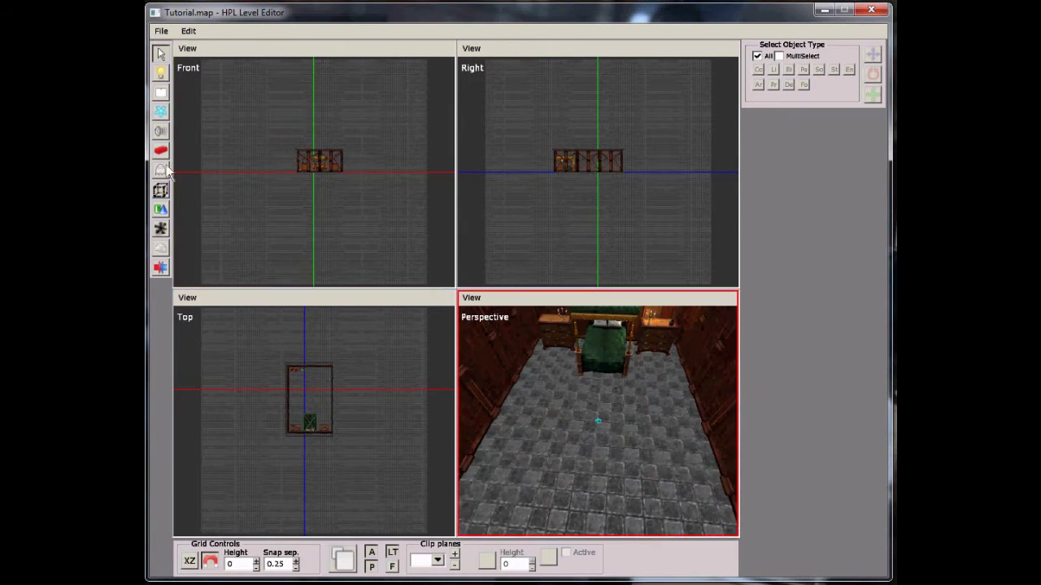
pyautogui.click(162, 85)
pyautogui.click(816, 69)
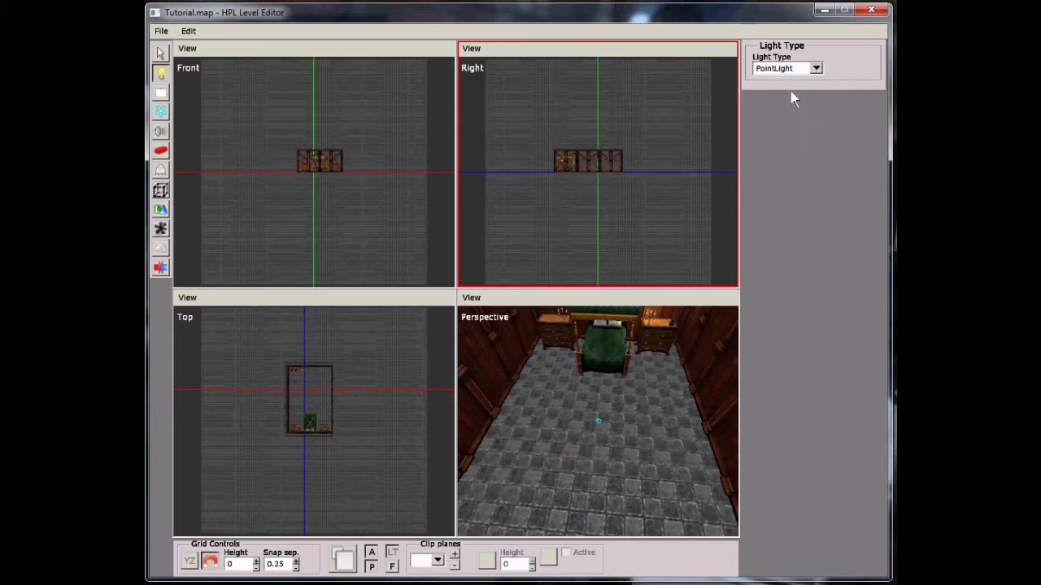
pyautogui.moveTo(686, 395); pyautogui.dragTo(573, 471, button='middle')
pyautogui.click(585, 469)
pyautogui.scroll(5, 611, 458)
pyautogui.moveTo(578, 486); pyautogui.dragTo(655, 433, button='middle')
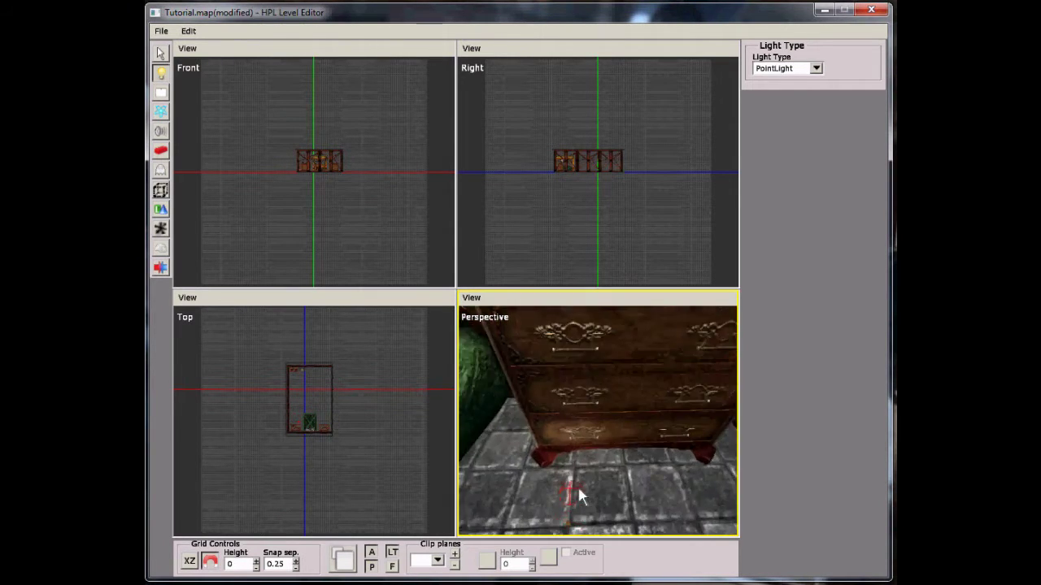
# Select the new point light and raise it to Y 2, near the nightstand's candles.
pyautogui.click(160, 53)
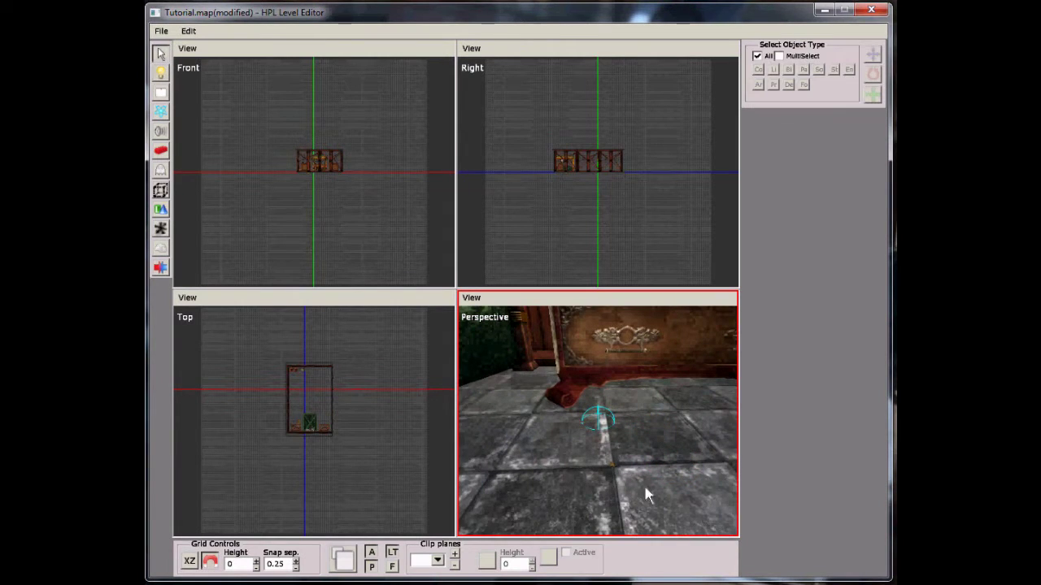
pyautogui.click(617, 474)
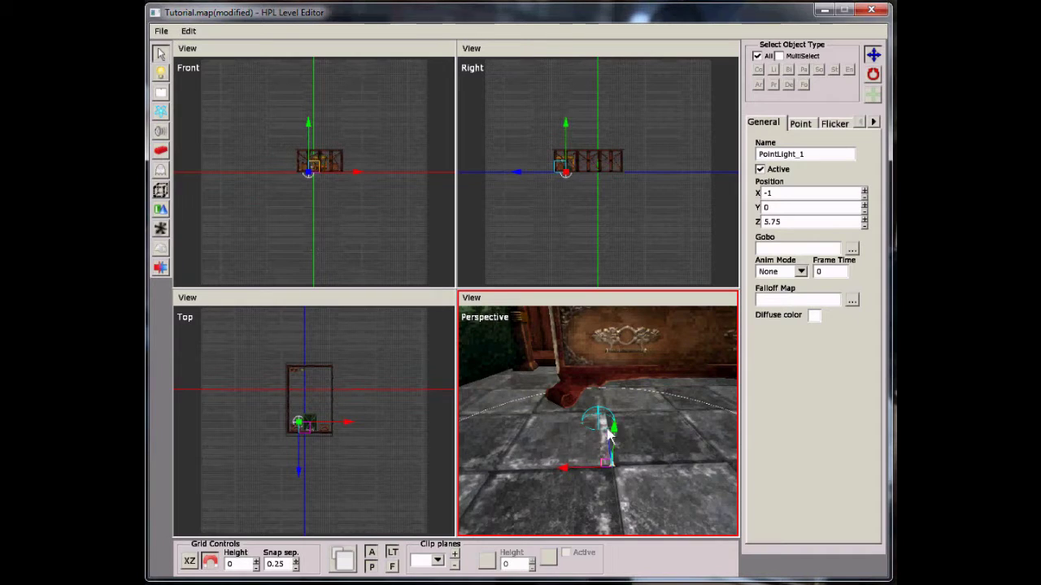
pyautogui.moveTo(614, 421); pyautogui.dragTo(614, 317)
pyautogui.keyDown('alt'); pyautogui.moveTo(657, 457); pyautogui.dragTo(632, 444, button='middle'); pyautogui.keyUp('alt')
pyautogui.scroll(-4, 631, 459)
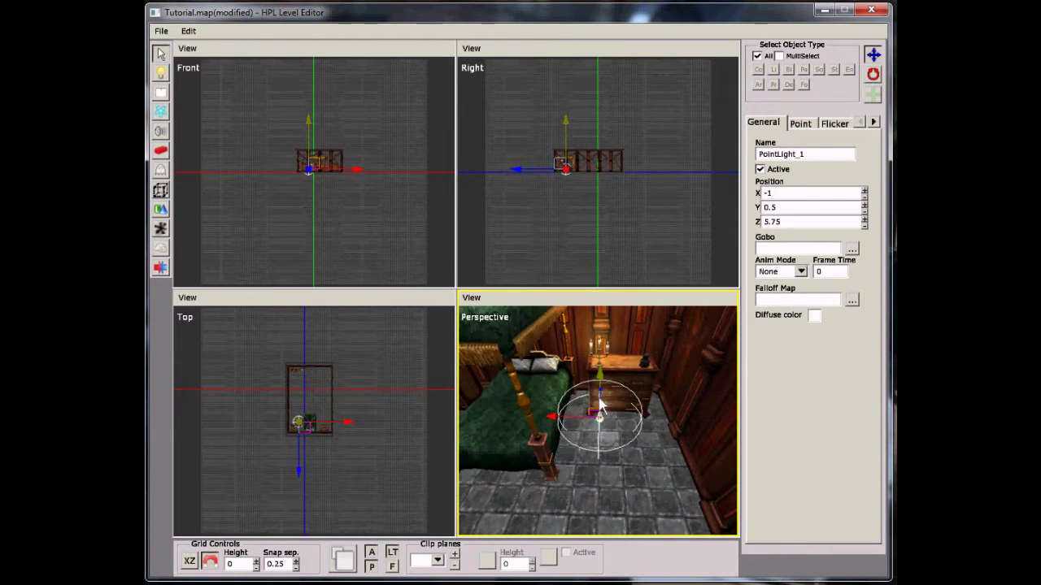
pyautogui.keyDown('alt'); pyautogui.moveTo(600, 407); pyautogui.dragTo(628, 329); pyautogui.keyUp('alt')
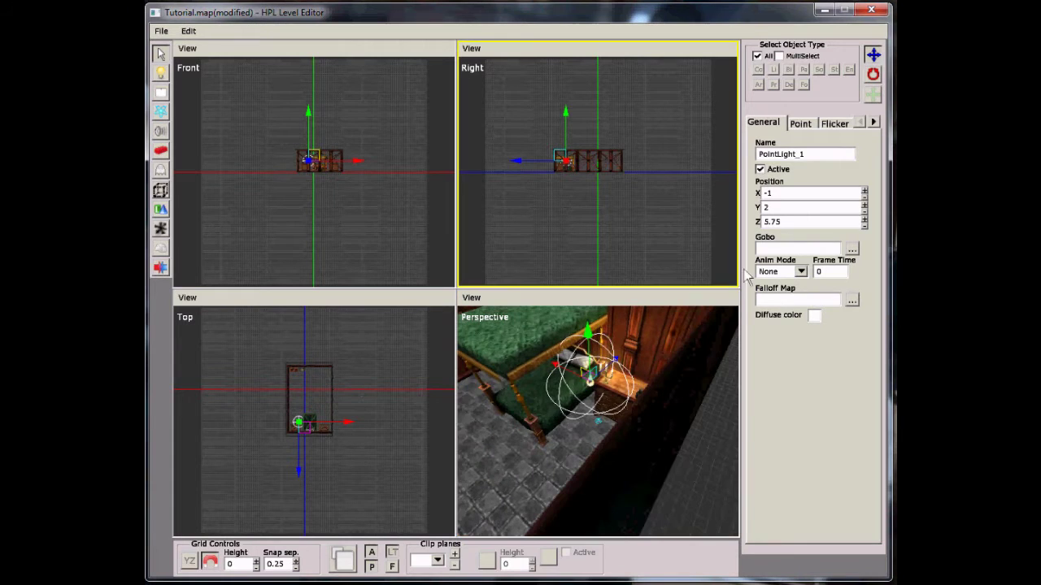
pyautogui.keyDown('alt'); pyautogui.moveTo(585, 374); pyautogui.dragTo(670, 330); pyautogui.keyUp('alt')
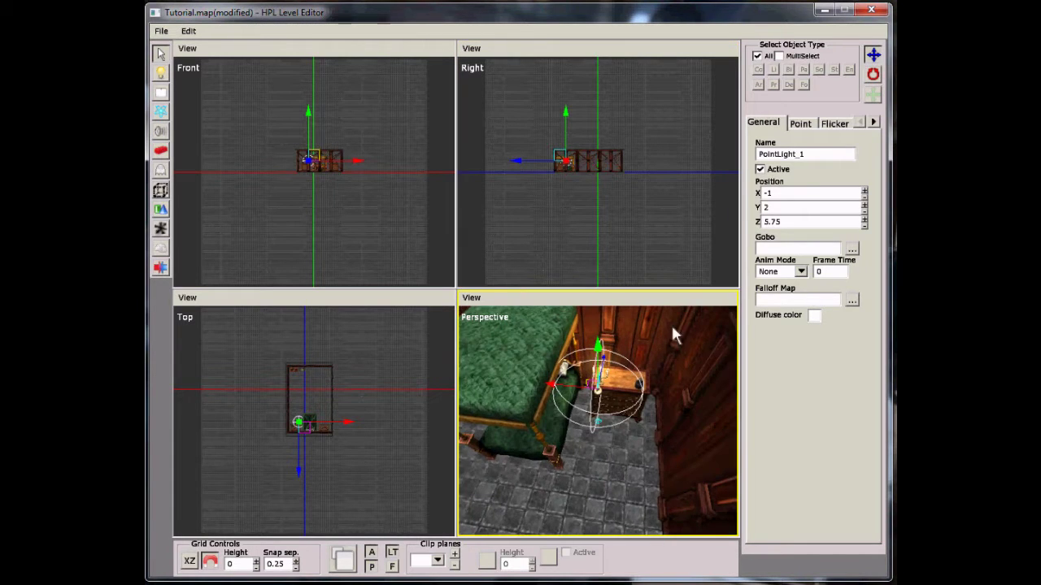
# Look through the point light's General, Point and Flicker settings.
pyautogui.click(831, 126)
pyautogui.click(777, 126)
pyautogui.click(804, 124)
pyautogui.click(830, 124)
pyautogui.click(803, 124)
pyautogui.click(831, 123)
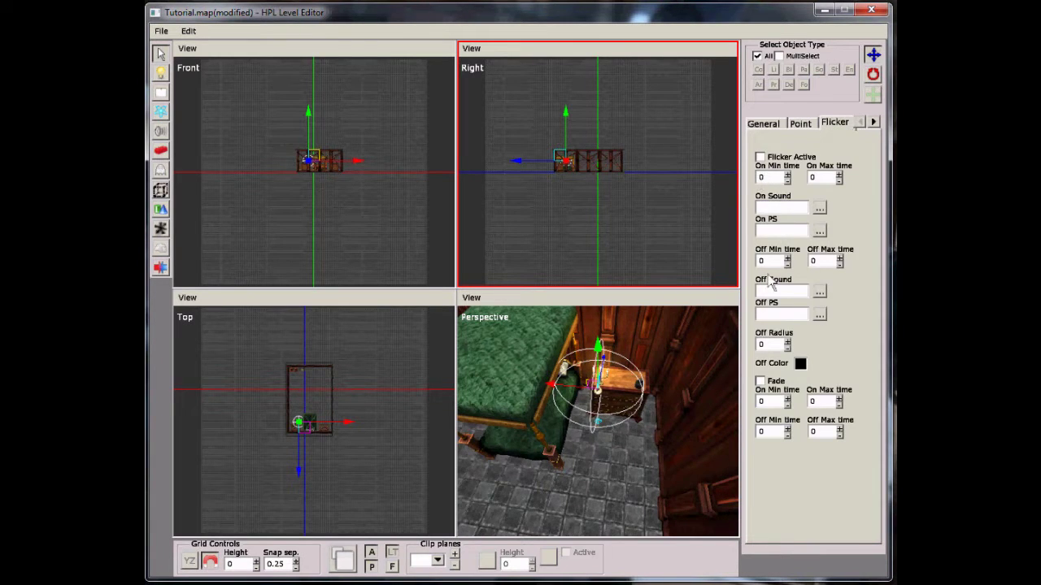
pyautogui.click(786, 341)
pyautogui.click(800, 123)
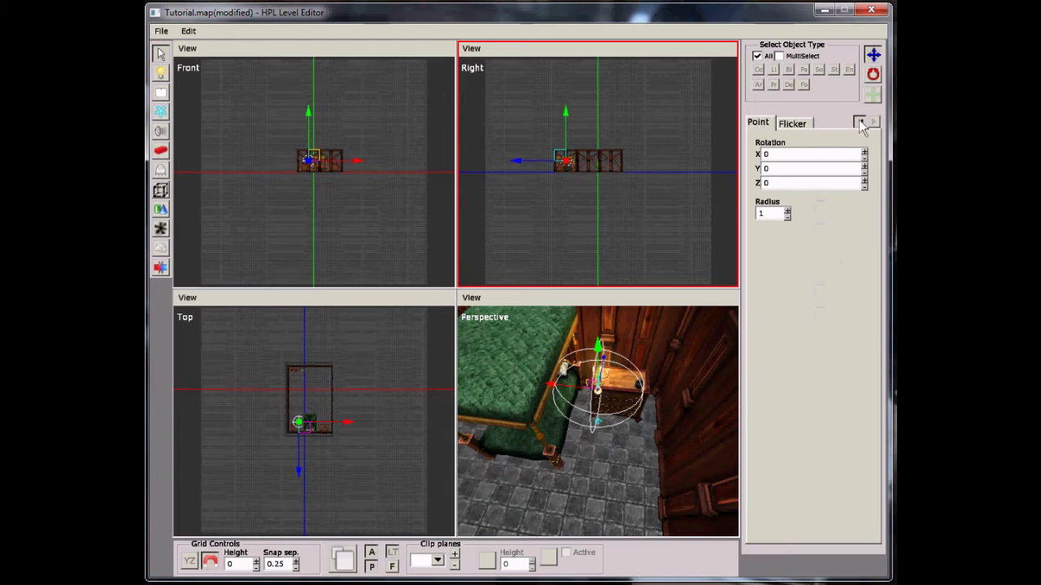
pyautogui.click(861, 123)
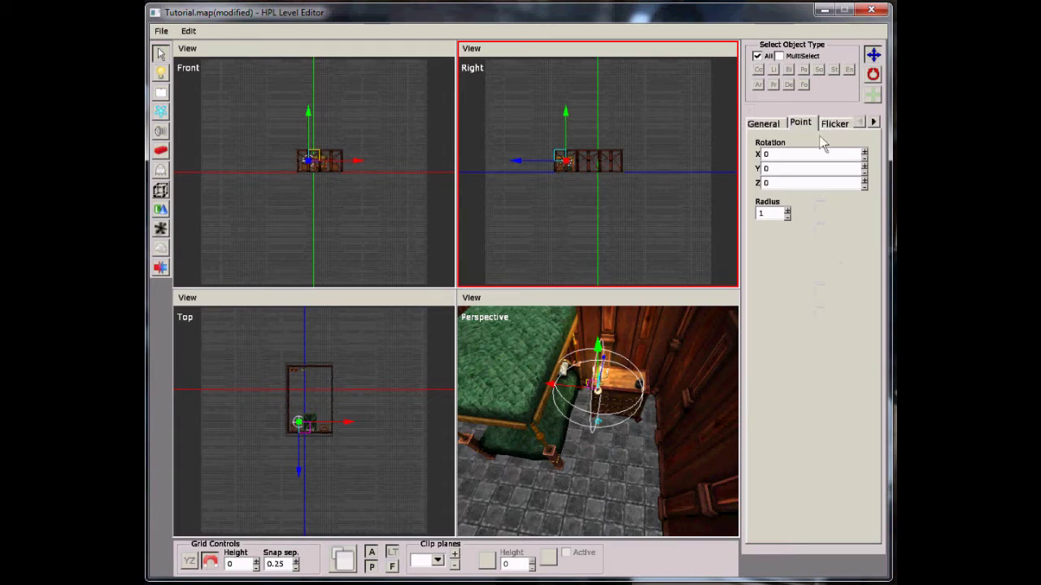
# Set the point light's radius to 2 and turn off the global ambient light.
pyautogui.click(788, 211)
pyautogui.click(788, 211)
pyautogui.keyDown('alt'); pyautogui.moveTo(704, 420); pyautogui.dragTo(691, 362, button='middle'); pyautogui.keyUp('alt')
pyautogui.click(371, 554)
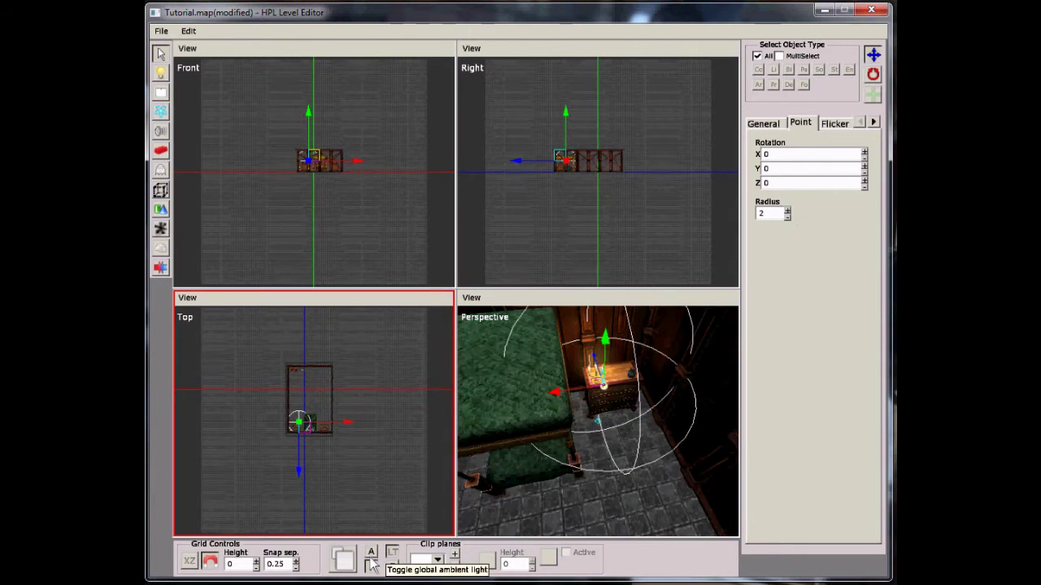
# Lower the point light slightly beside the nightstand and set its radius to 3.
pyautogui.keyDown('alt'); pyautogui.moveTo(629, 401); pyautogui.dragTo(612, 386); pyautogui.keyUp('alt')
pyautogui.keyDown('alt'); pyautogui.moveTo(588, 339); pyautogui.dragTo(592, 382); pyautogui.keyUp('alt')
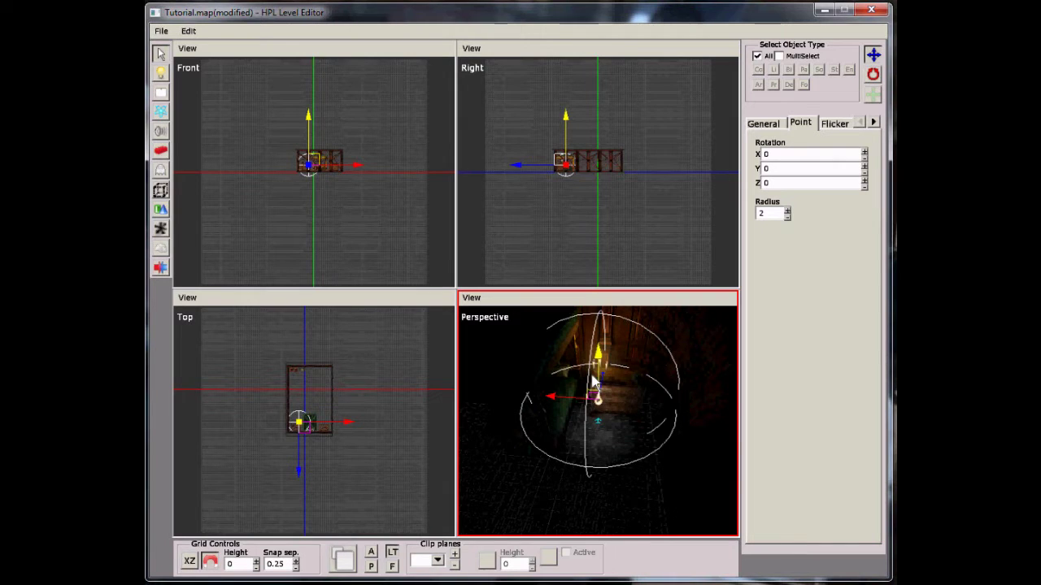
pyautogui.click(787, 210)
pyautogui.keyDown('alt'); pyautogui.moveTo(631, 350); pyautogui.dragTo(687, 370); pyautogui.keyUp('alt')
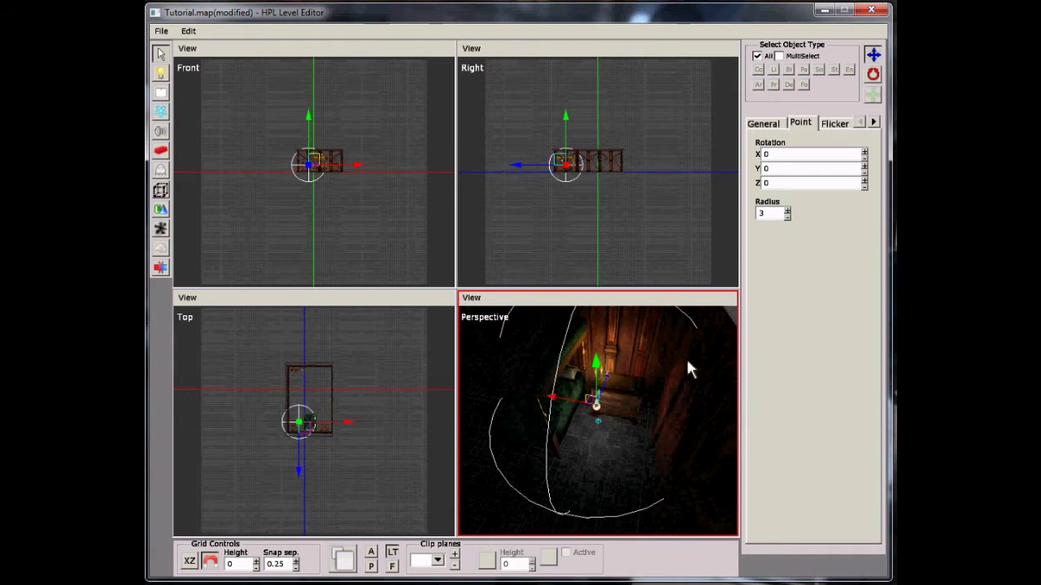
# Place a PlayerStart area on the floor beside the bed, in front of the nightstand.
pyautogui.click(161, 192)
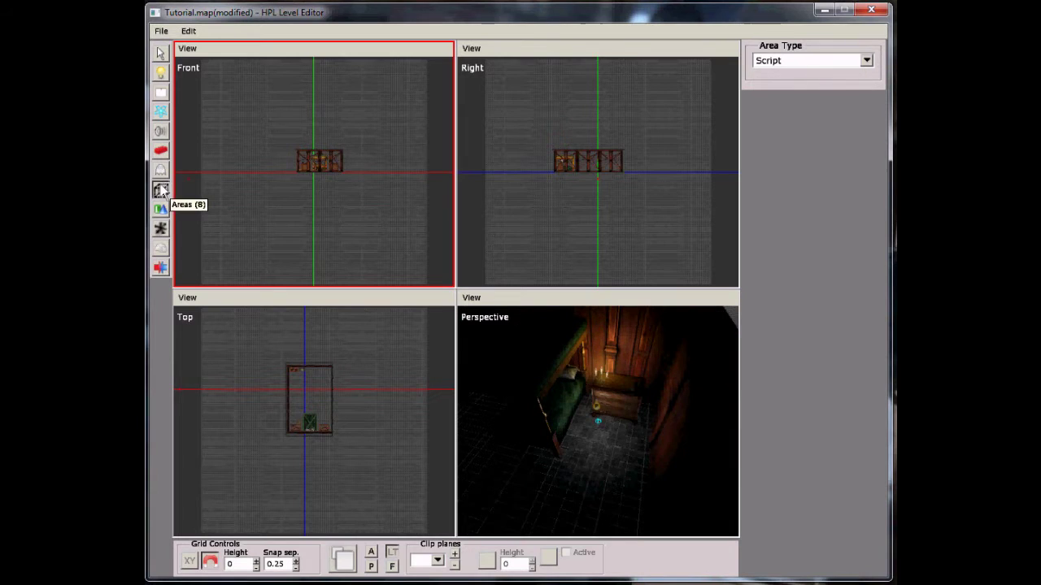
pyautogui.click(866, 61)
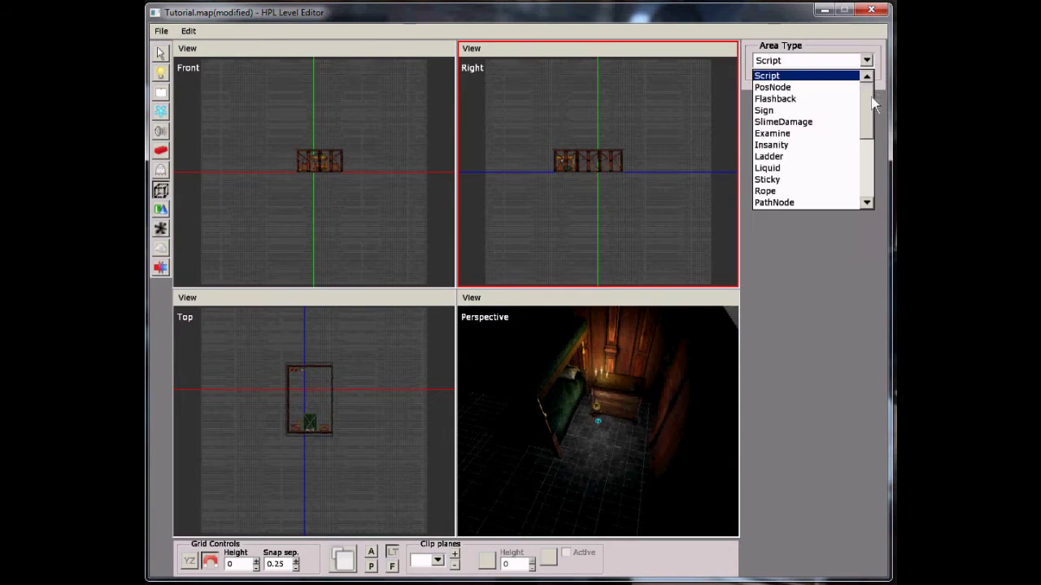
pyautogui.scroll(-1, 865, 162)
pyautogui.click(836, 204)
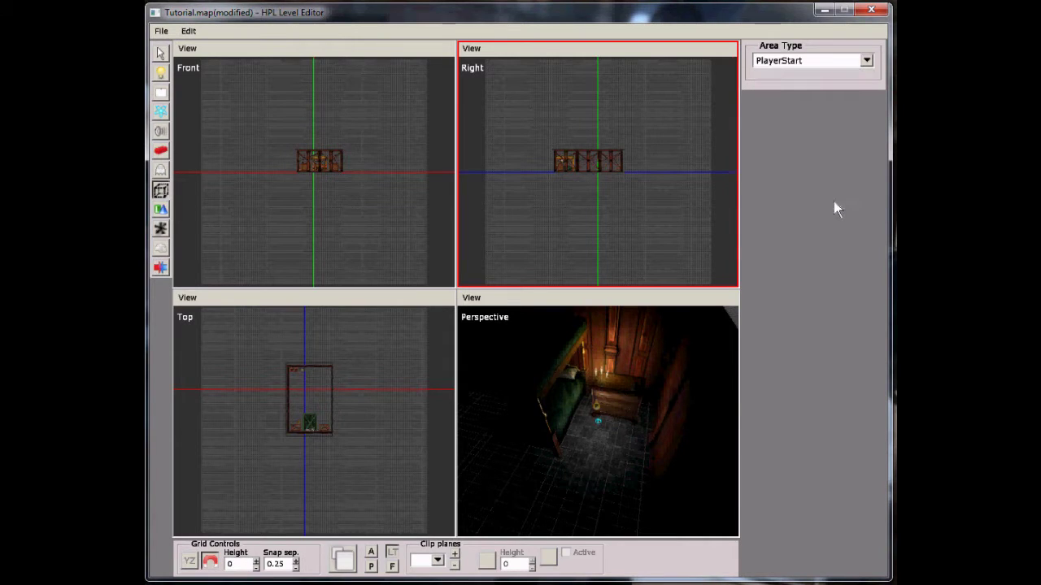
pyautogui.keyDown('alt'); pyautogui.moveTo(589, 446); pyautogui.dragTo(626, 478, button='right'); pyautogui.keyUp('alt')
pyautogui.click(584, 461)
# Select the PlayerStart area and raise it off the floor to Y 0.5.
pyautogui.click(161, 72)
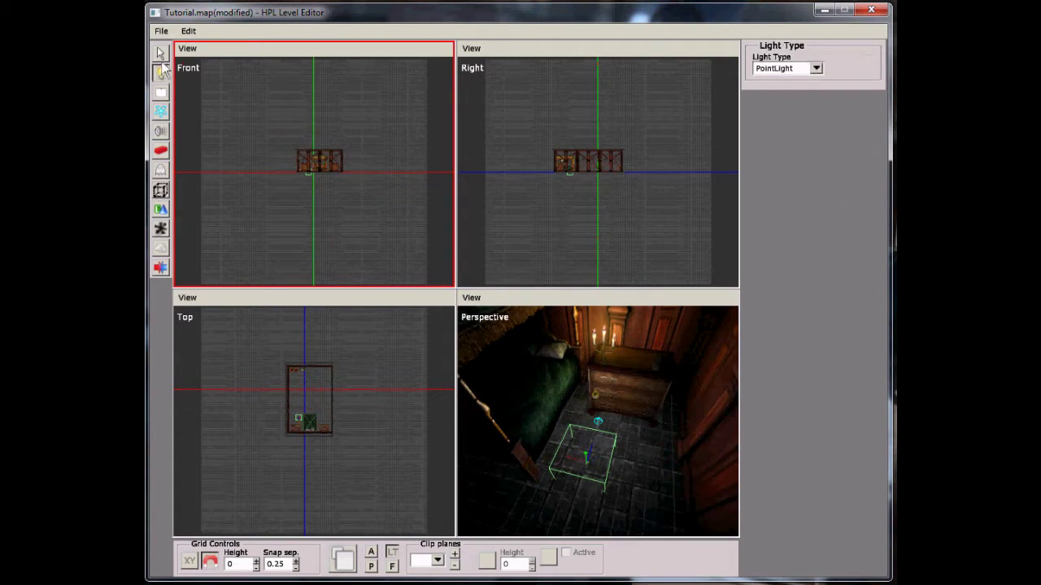
pyautogui.click(160, 52)
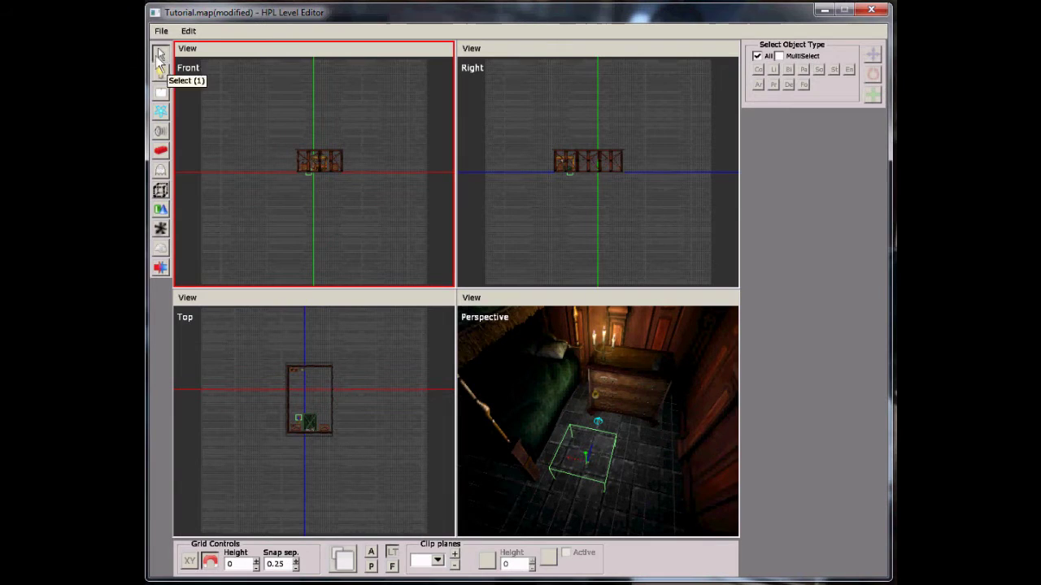
pyautogui.click(620, 466)
pyautogui.click(591, 460)
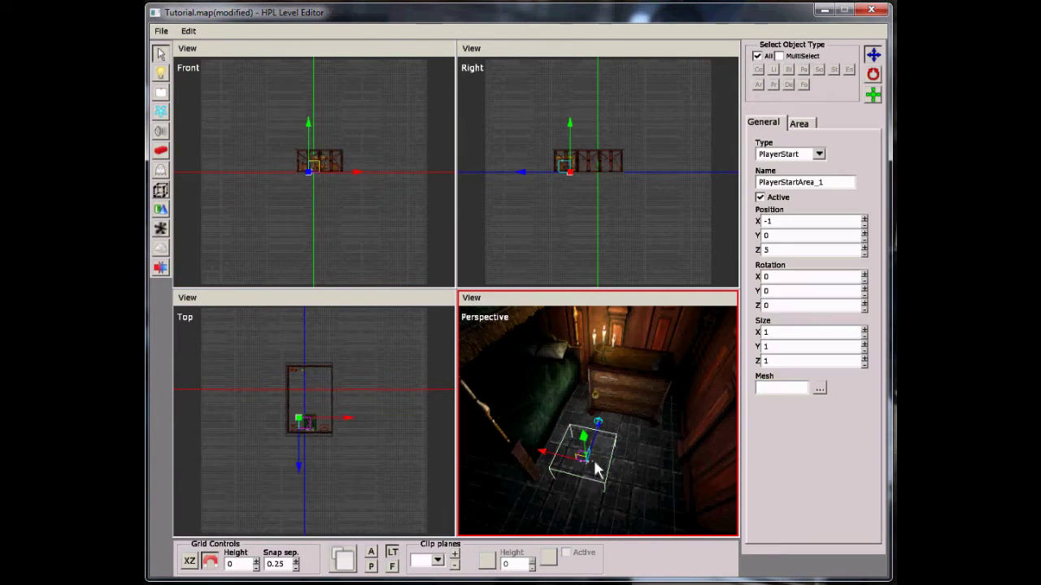
pyautogui.keyDown('alt'); pyautogui.moveTo(593, 462); pyautogui.dragTo(634, 382); pyautogui.keyUp('alt')
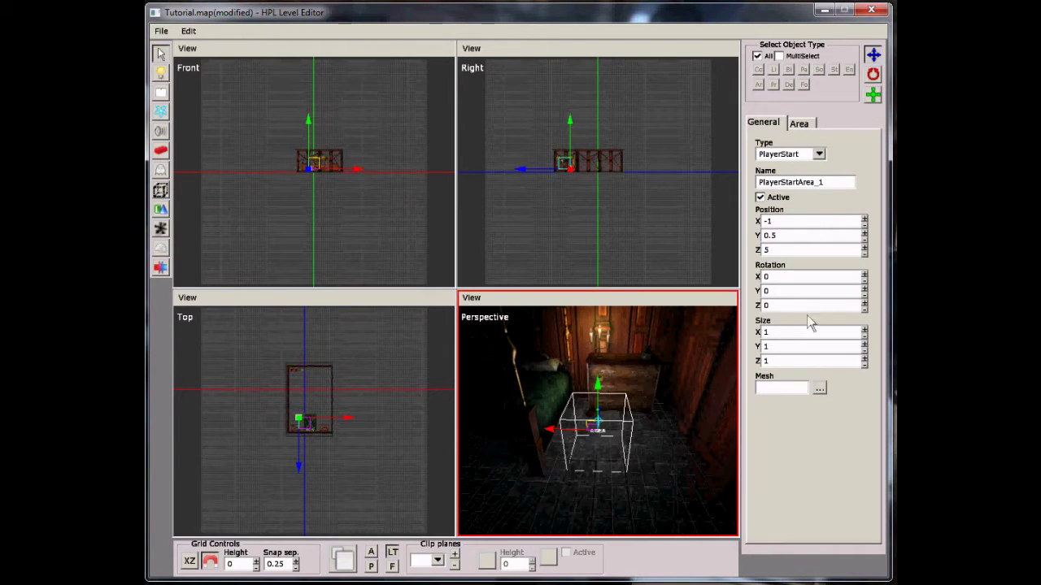
# Resize the PlayerStart area to X 1.25, Y 0.75 and Z 1.5.
pyautogui.click(864, 330)
pyautogui.click(864, 330)
pyautogui.click(865, 335)
pyautogui.click(865, 343)
pyautogui.click(864, 343)
pyautogui.click(865, 343)
pyautogui.click(864, 351)
pyautogui.click(865, 351)
pyautogui.click(865, 357)
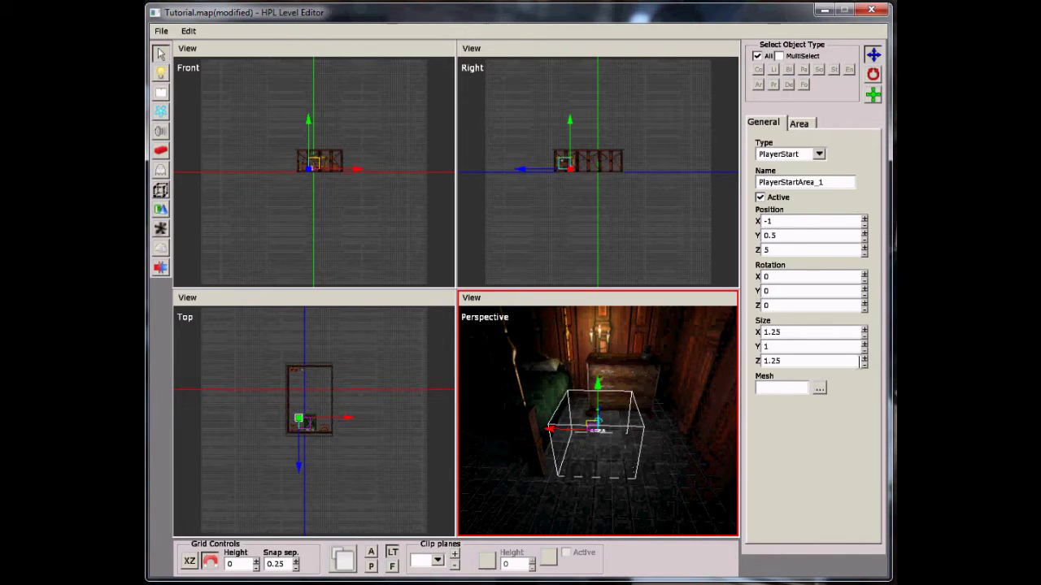
pyautogui.click(865, 351)
pyautogui.click(864, 364)
pyautogui.keyDown('alt'); pyautogui.moveTo(563, 418); pyautogui.dragTo(649, 486); pyautogui.keyUp('alt')
pyautogui.click(864, 358)
pyautogui.click(865, 359)
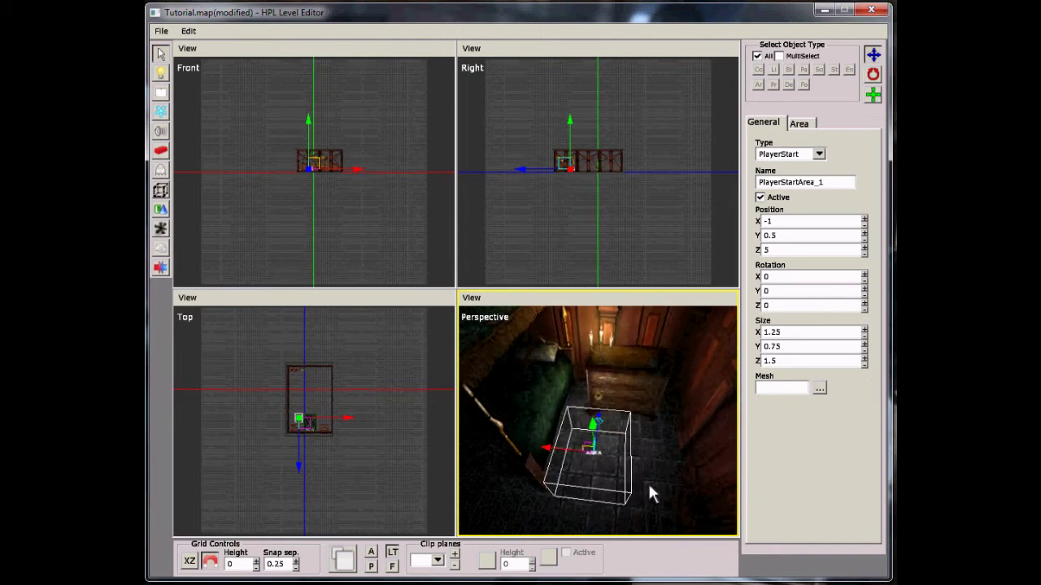
# Examine the lit corner and the player start area from several angles, with nothing left selected.
pyautogui.keyDown('alt'); pyautogui.moveTo(650, 486); pyautogui.dragTo(668, 444, button='right'); pyautogui.keyUp('alt')
pyautogui.moveTo(611, 439); pyautogui.dragTo(605, 439)
pyautogui.keyDown('alt'); pyautogui.moveTo(605, 439); pyautogui.dragTo(686, 483); pyautogui.keyUp('alt')
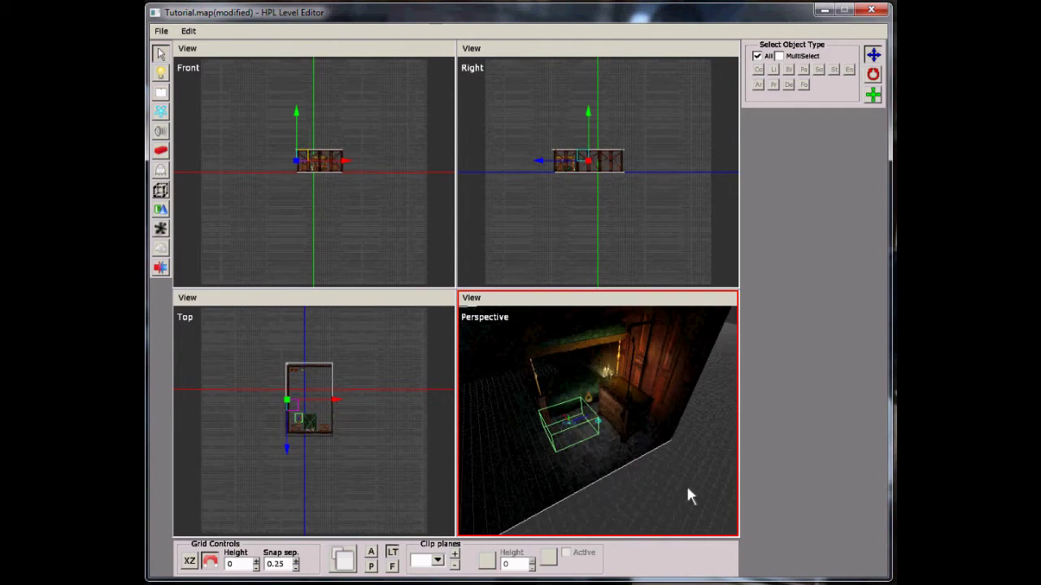
pyautogui.click(686, 484)
pyautogui.keyDown('alt'); pyautogui.moveTo(570, 399); pyautogui.dragTo(484, 367); pyautogui.keyUp('alt')
pyautogui.keyDown('alt'); pyautogui.moveTo(550, 409); pyautogui.dragTo(680, 436); pyautogui.keyUp('alt')
pyautogui.keyDown('alt'); pyautogui.moveTo(680, 436); pyautogui.dragTo(632, 396, button='right'); pyautogui.keyUp('alt')
pyautogui.keyDown('alt'); pyautogui.moveTo(634, 404); pyautogui.dragTo(719, 373); pyautogui.keyUp('alt')
pyautogui.scroll(-4, 719, 373)
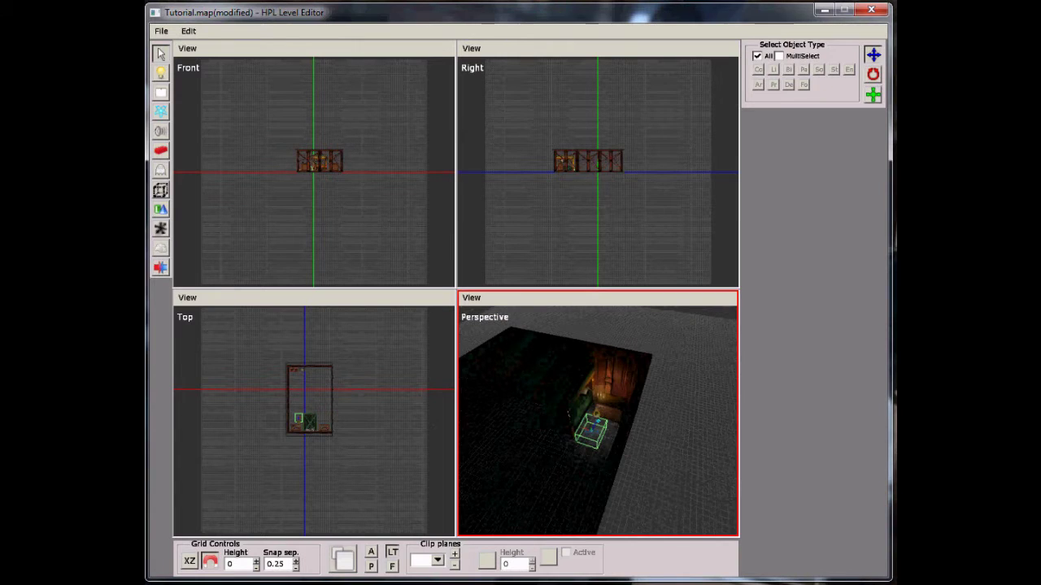
# Turn the global ambient light back on.
pyautogui.click(373, 564)
pyautogui.keyDown('alt'); pyautogui.moveTo(586, 427); pyautogui.dragTo(545, 392); pyautogui.keyUp('alt')
pyautogui.keyDown('alt'); pyautogui.moveTo(545, 386); pyautogui.dragTo(642, 419, button='middle'); pyautogui.keyUp('alt')
pyautogui.scroll(4, 641, 419)
pyautogui.keyDown('alt'); pyautogui.moveTo(641, 419); pyautogui.dragTo(599, 385); pyautogui.keyUp('alt')
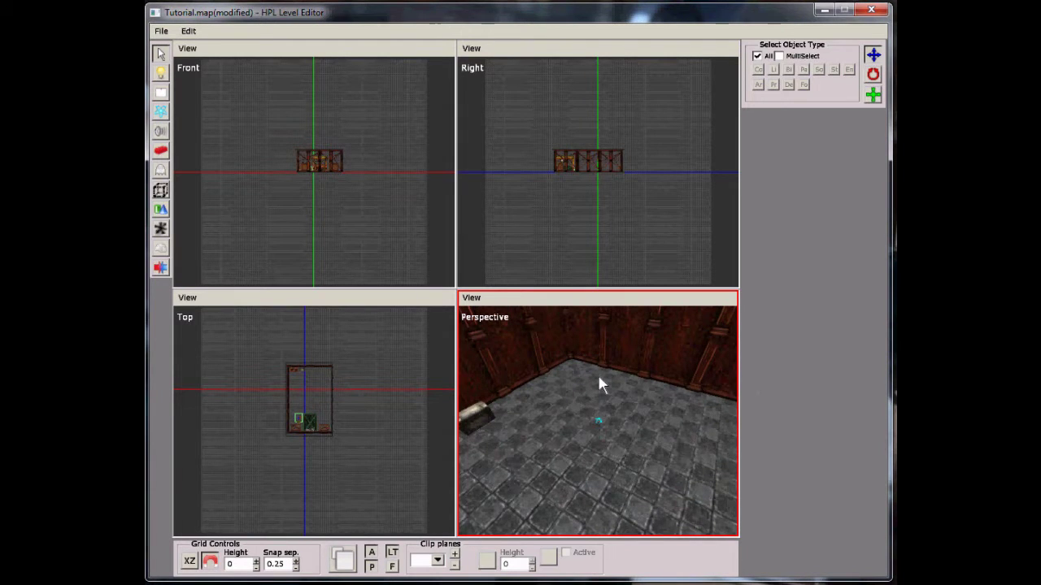
pyautogui.keyDown('alt'); pyautogui.moveTo(611, 309); pyautogui.dragTo(187, 271); pyautogui.keyUp('alt')
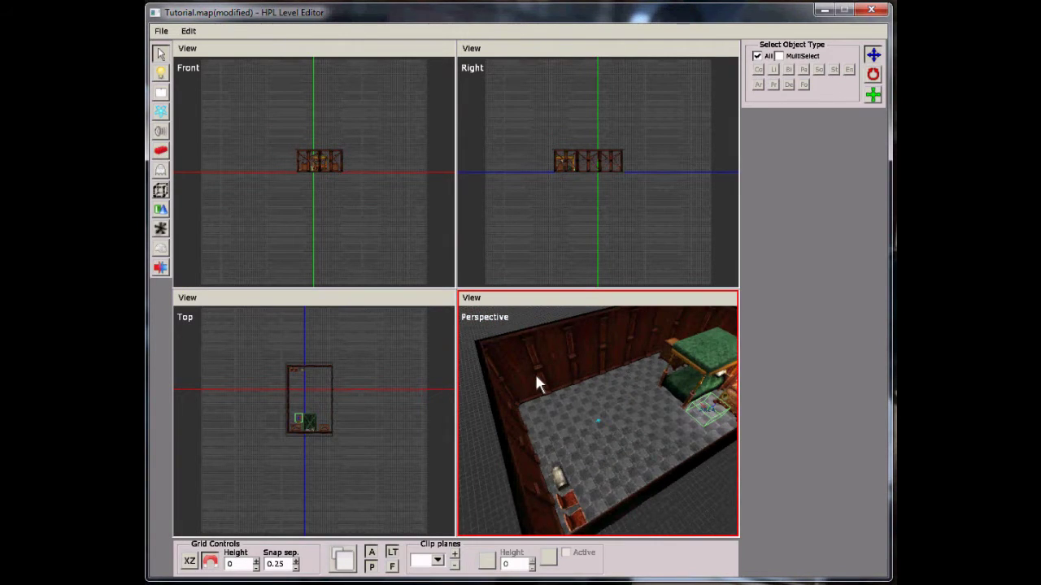
# Delete the default02 wall panel opposite the bed, in the half without furniture along it.
pyautogui.click(515, 413)
pyautogui.keyDown('alt'); pyautogui.moveTo(530, 409); pyautogui.dragTo(729, 371); pyautogui.keyUp('alt')
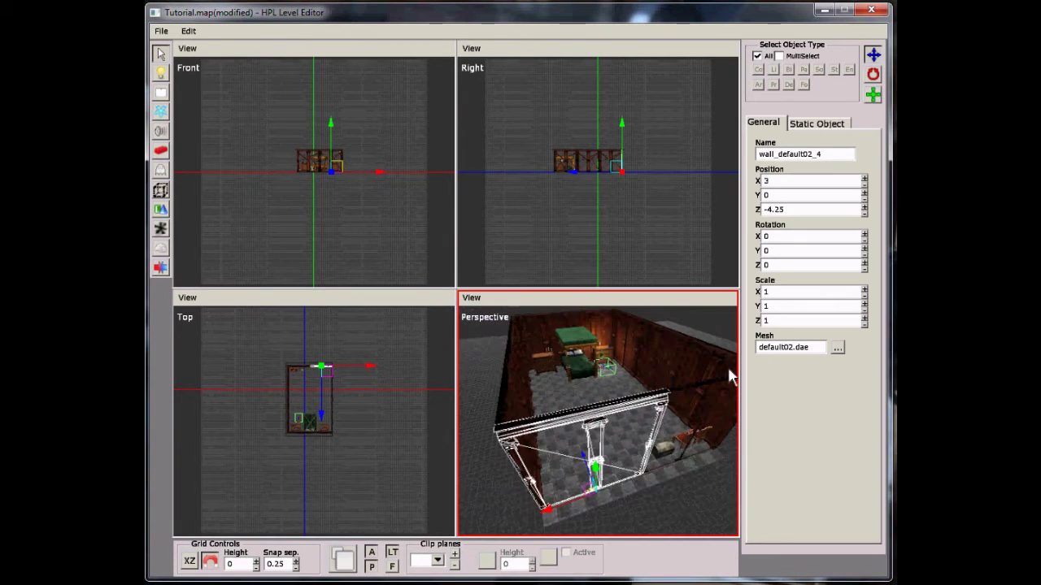
pyautogui.press('Delete')
# Browse the wall pieces in the mansionbase static object set and choose door_way02 for placement.
pyautogui.click(160, 150)
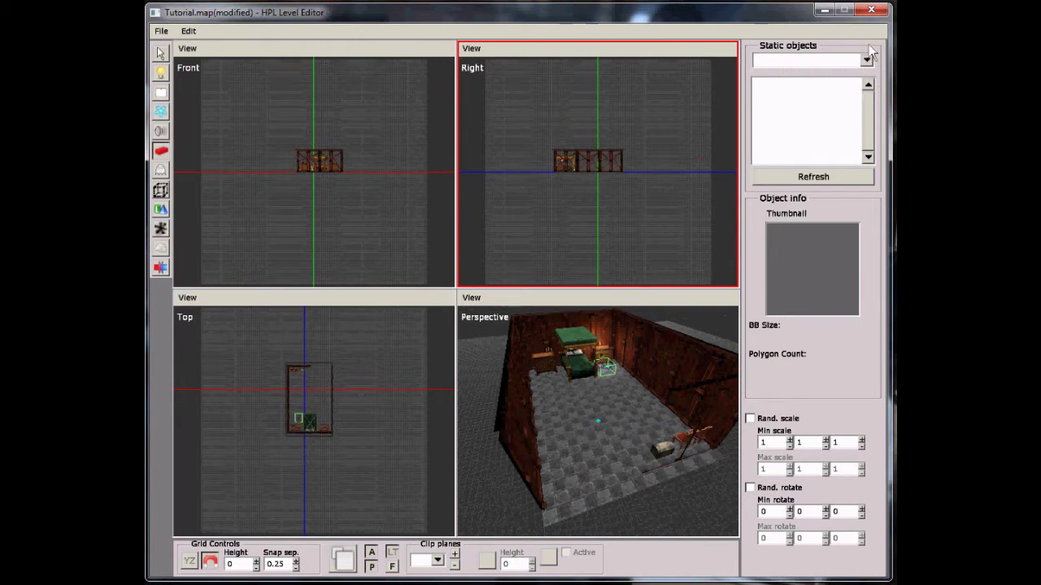
pyautogui.click(867, 58)
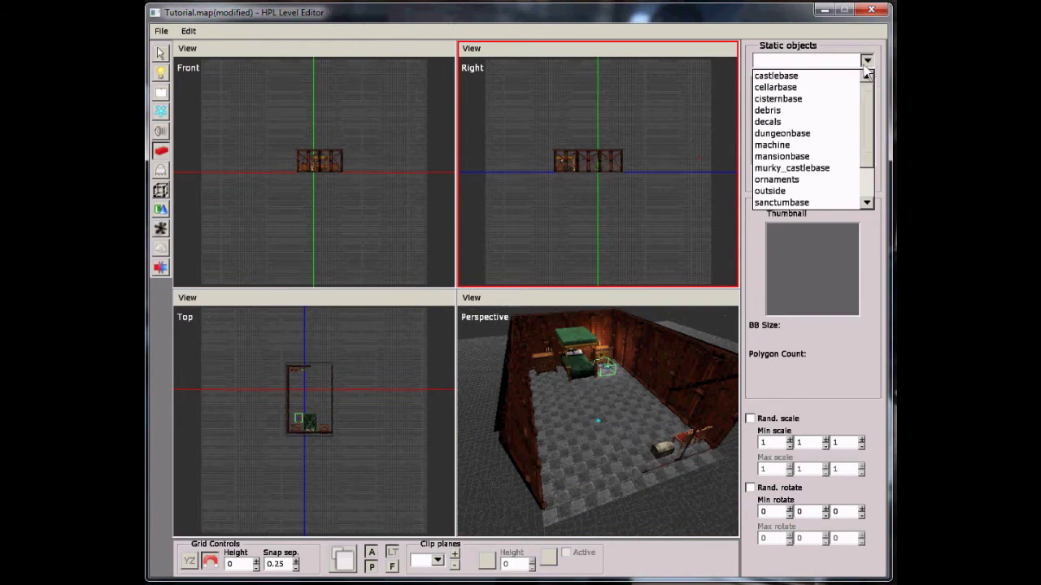
pyautogui.click(825, 157)
pyautogui.moveTo(871, 88); pyautogui.dragTo(867, 118)
pyautogui.click(833, 110)
pyautogui.click(801, 121)
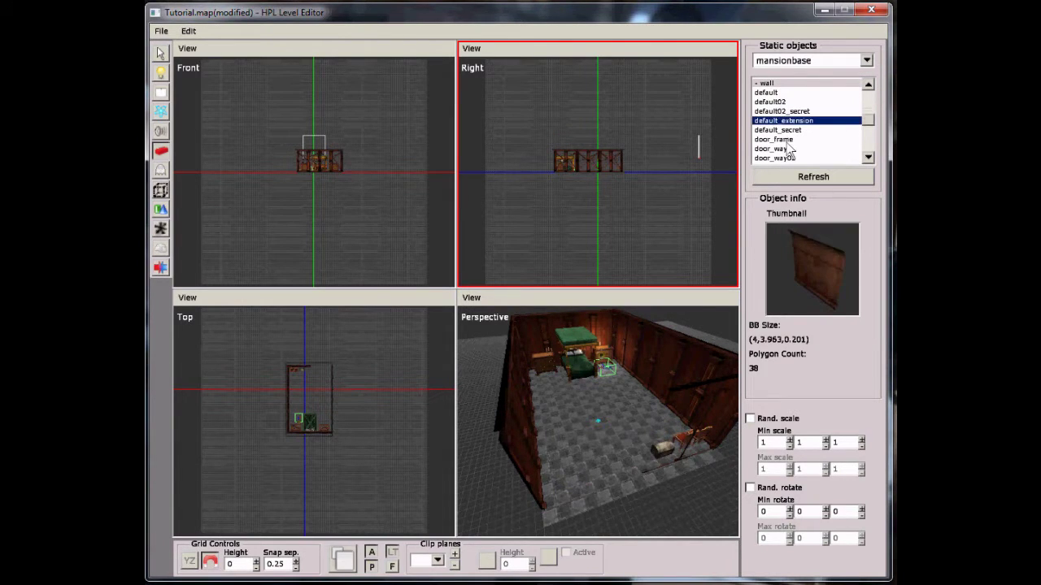
pyautogui.click(788, 139)
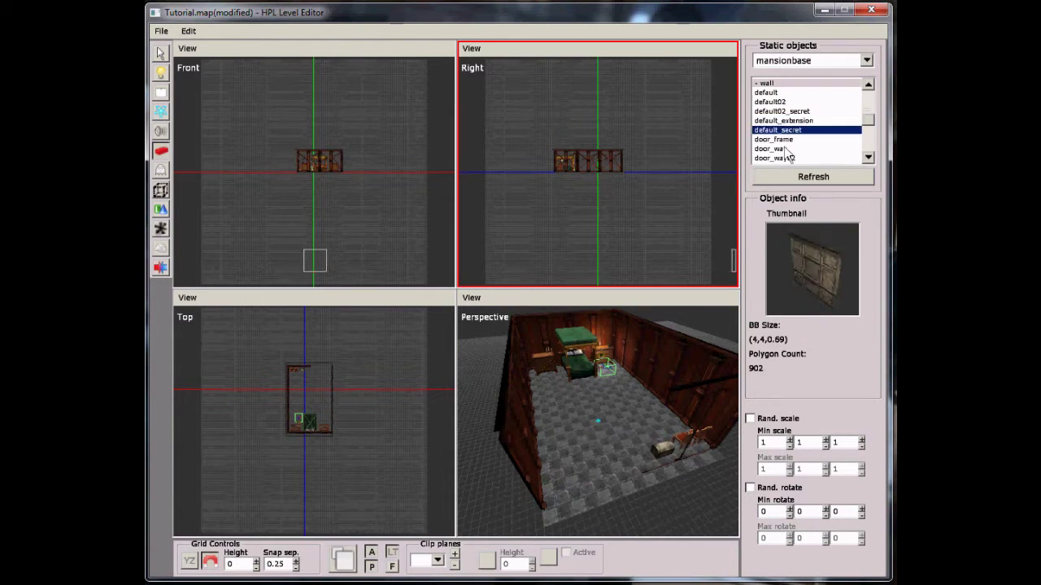
pyautogui.click(779, 149)
pyautogui.click(783, 164)
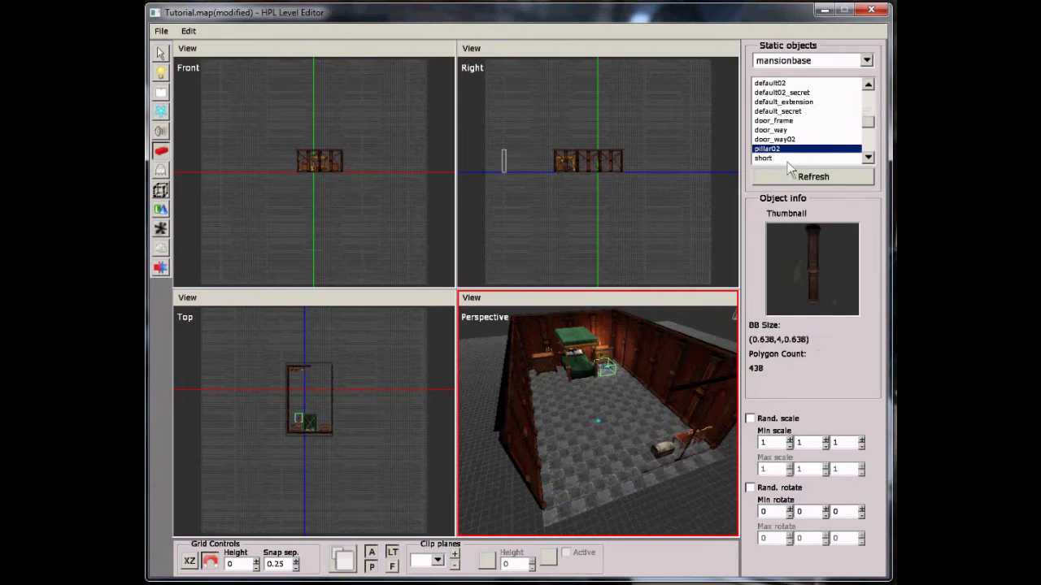
pyautogui.click(778, 131)
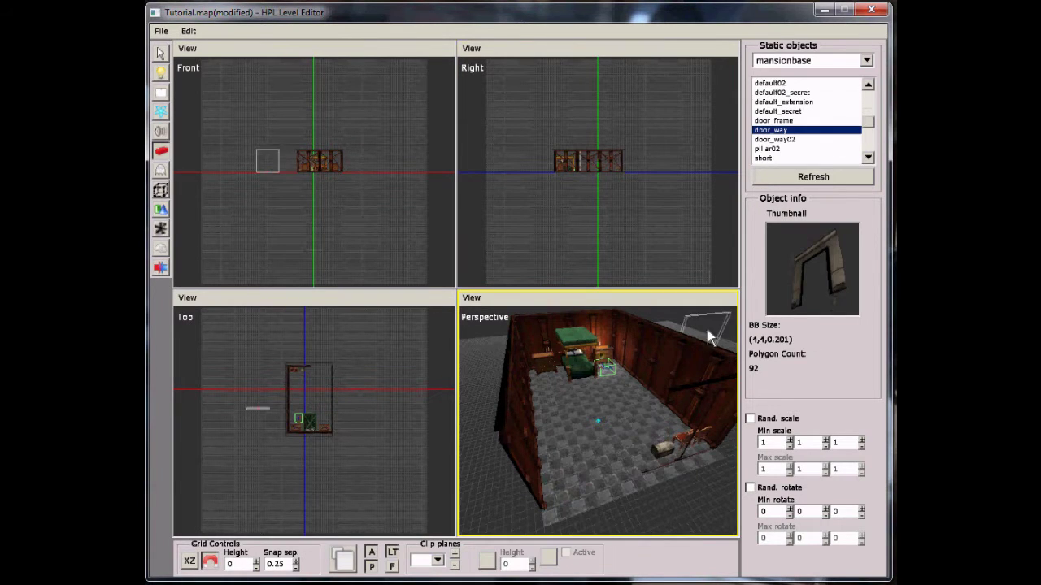
pyautogui.click(785, 139)
# Try to fit the door_way02 wall into the gap opposite the bed, undoing each placement.
pyautogui.moveTo(594, 407); pyautogui.dragTo(466, 454, button='middle')
pyautogui.keyDown('alt'); pyautogui.moveTo(468, 462); pyautogui.dragTo(601, 437); pyautogui.keyUp('alt')
pyautogui.click(597, 430)
pyautogui.keyDown('alt'); pyautogui.moveTo(610, 425); pyautogui.dragTo(688, 425); pyautogui.keyUp('alt')
pyautogui.keyDown('alt'); pyautogui.moveTo(688, 425); pyautogui.dragTo(551, 454, button='right'); pyautogui.keyUp('alt')
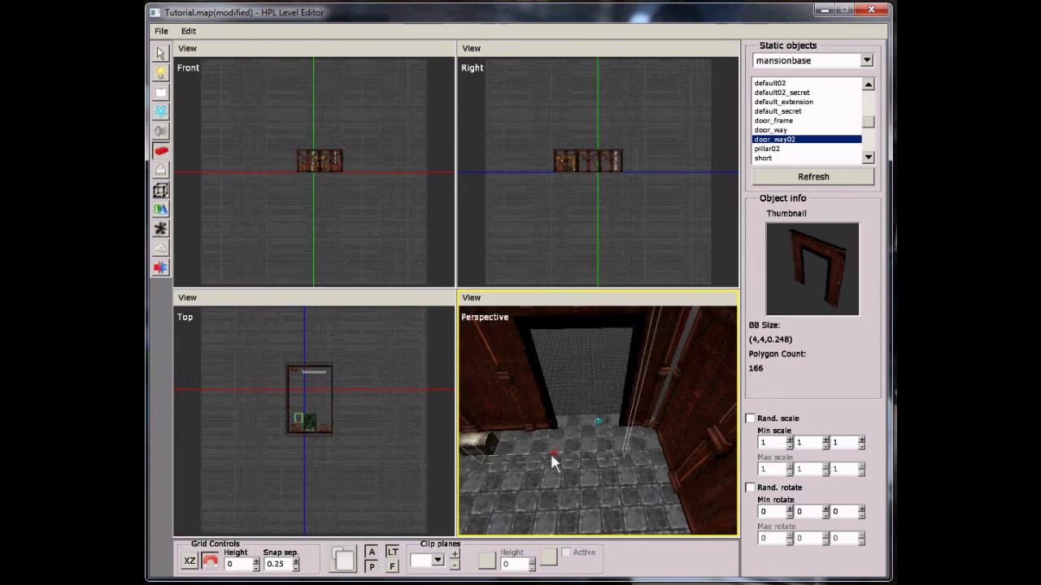
pyautogui.hotkey('ctrl', 'z')
pyautogui.click(596, 429)
pyautogui.hotkey('ctrl', 'z')
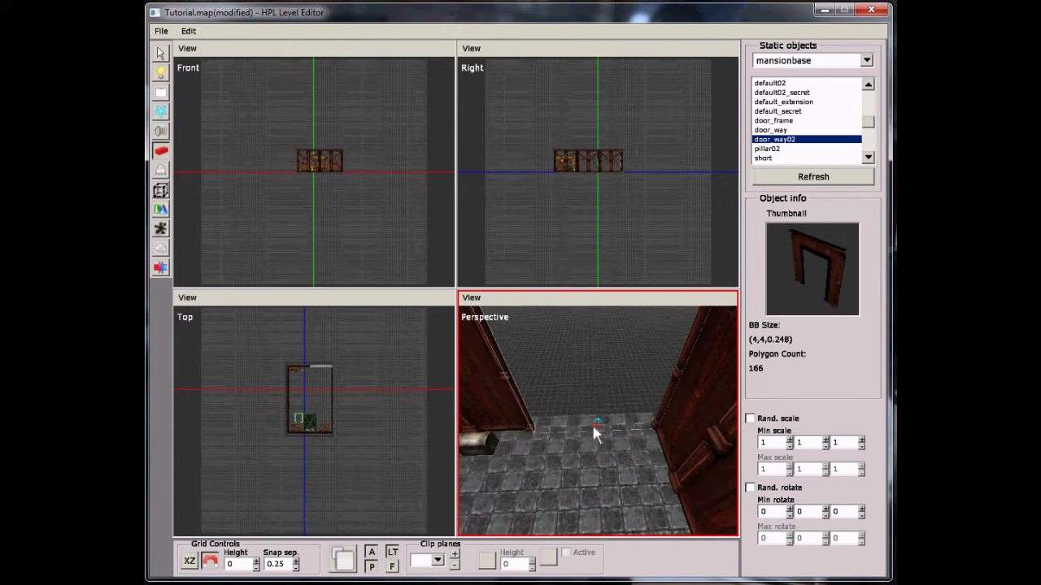
# Place the door_way02 wall in the gap opposite the bed and fit a door_frame object into its opening.
pyautogui.click(594, 424)
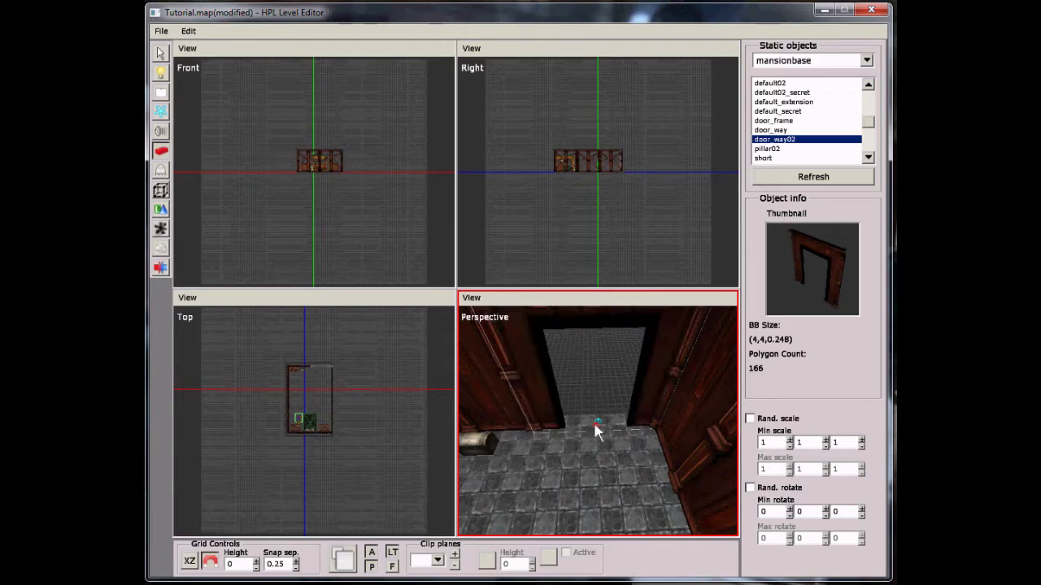
pyautogui.click(786, 130)
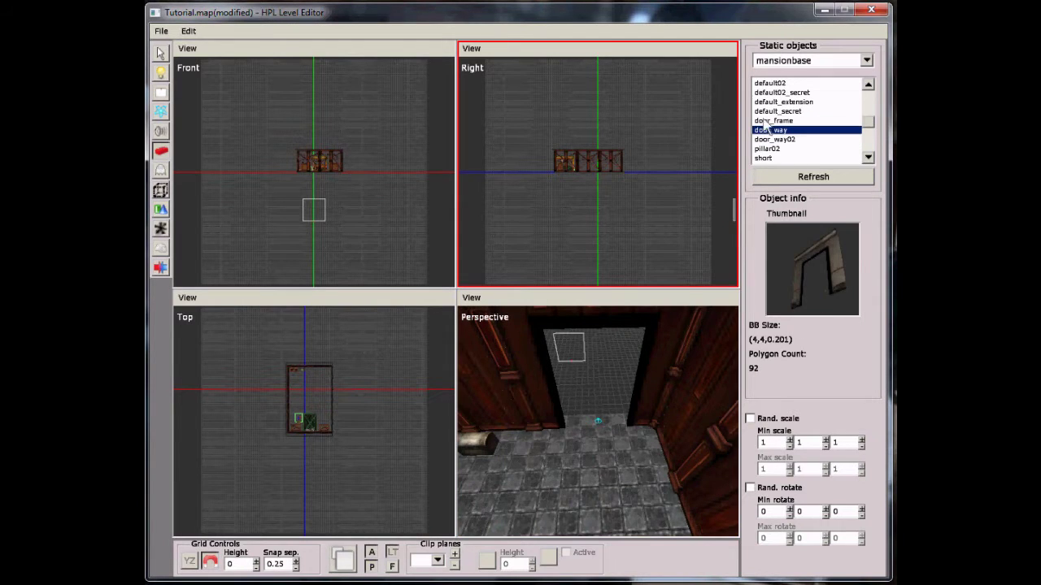
pyautogui.click(764, 120)
pyautogui.click(598, 426)
pyautogui.moveTo(597, 425)
pyautogui.keyDown('alt'); pyautogui.mouseDown(button='middle')
pyautogui.moveTo(659, 381)
pyautogui.moveTo(612, 419)
pyautogui.mouseUp(button='middle'); pyautogui.keyUp('alt')
pyautogui.scroll(-4, 616, 419)
pyautogui.scroll(5, 615, 417)
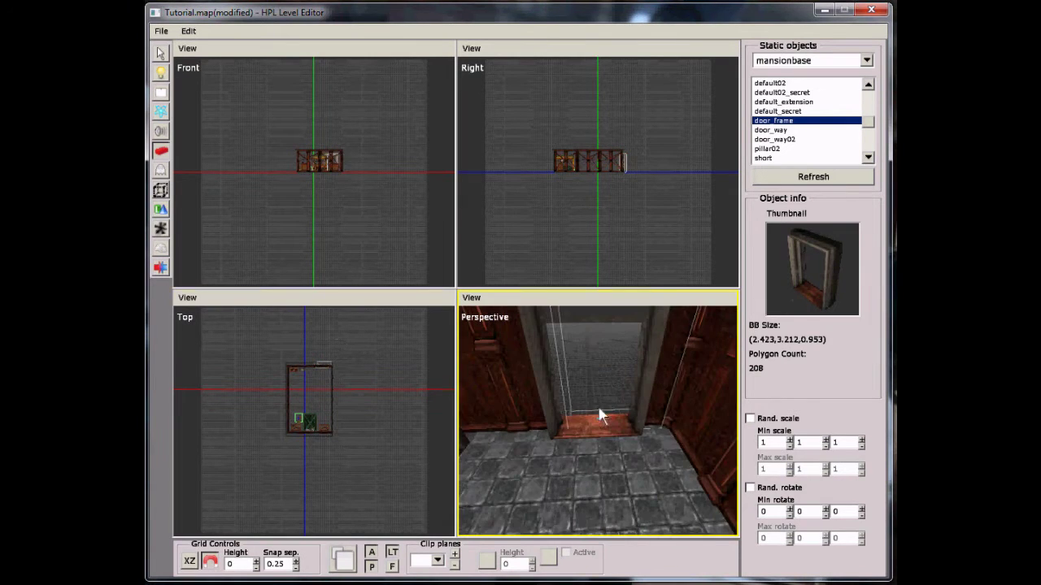
# Browse the door entities and choose the mansion door for placement.
pyautogui.click(161, 170)
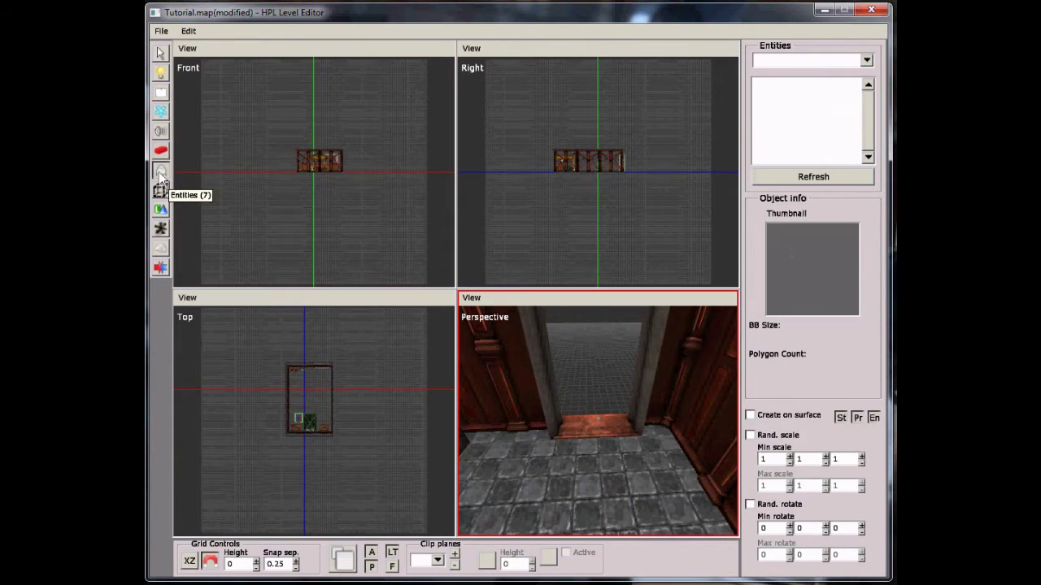
pyautogui.click(866, 61)
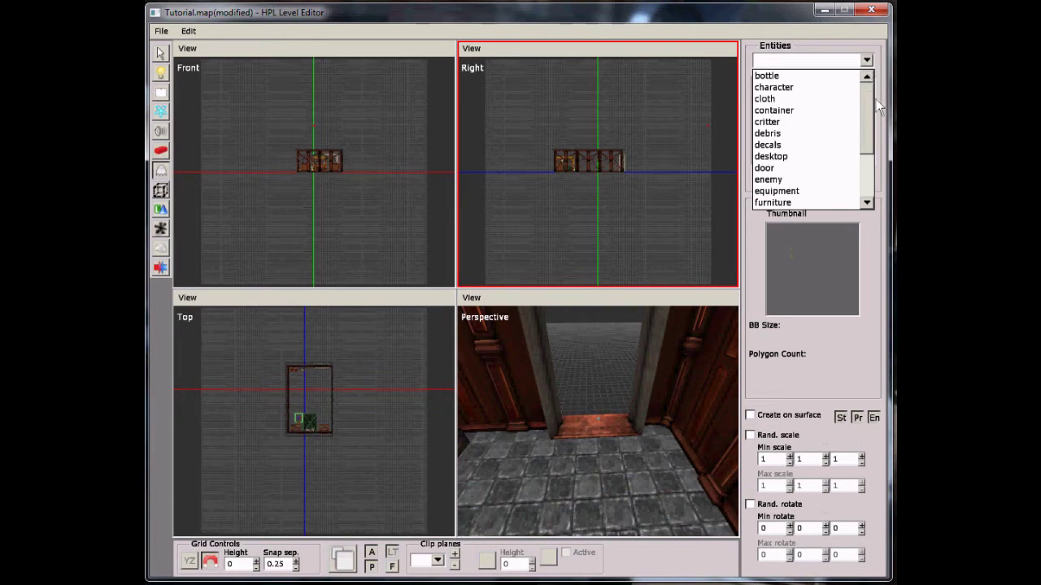
pyautogui.scroll(-1, 862, 144)
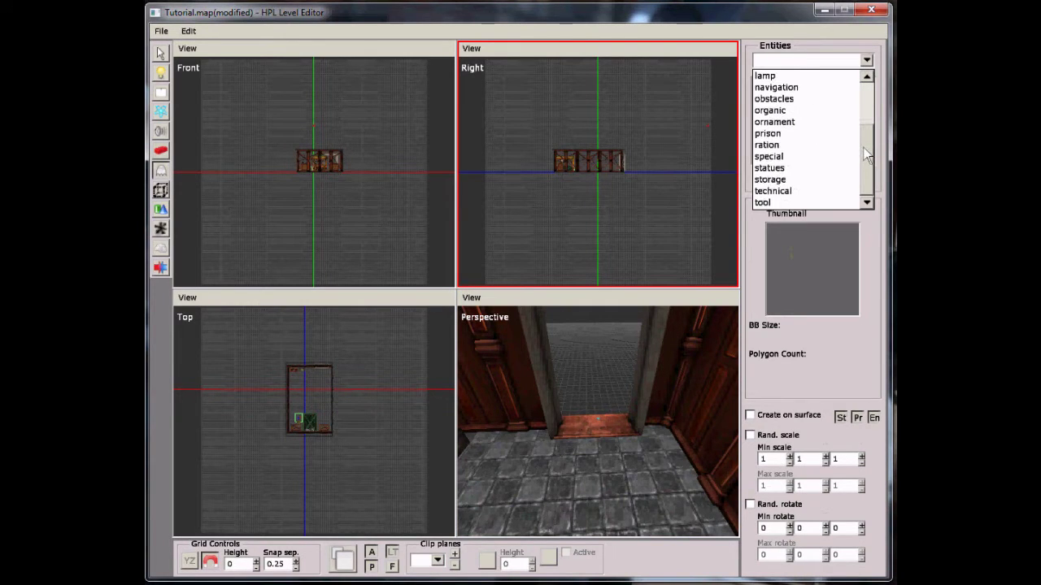
pyautogui.moveTo(869, 162); pyautogui.dragTo(865, 90)
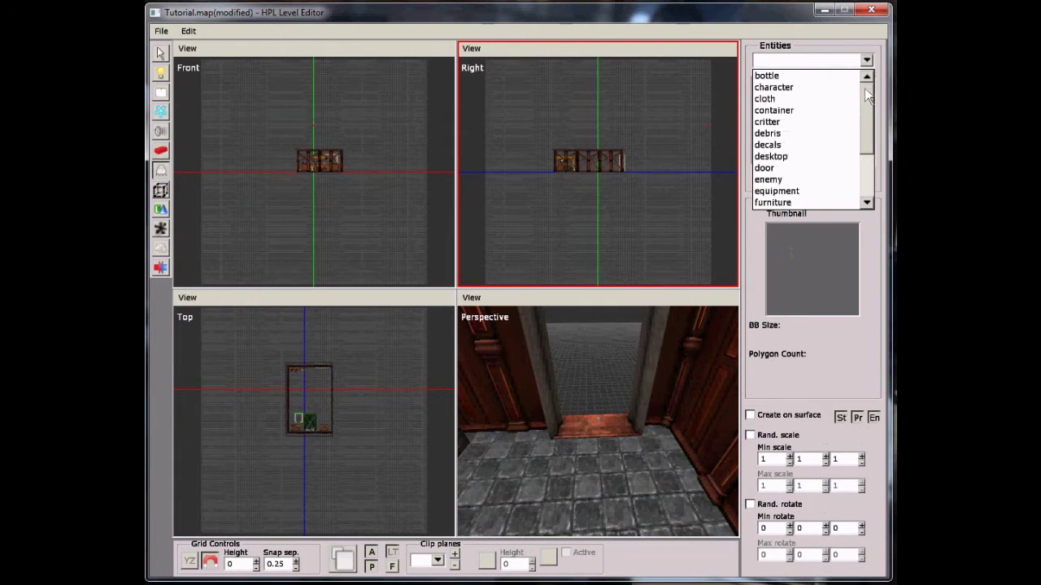
pyautogui.click(807, 171)
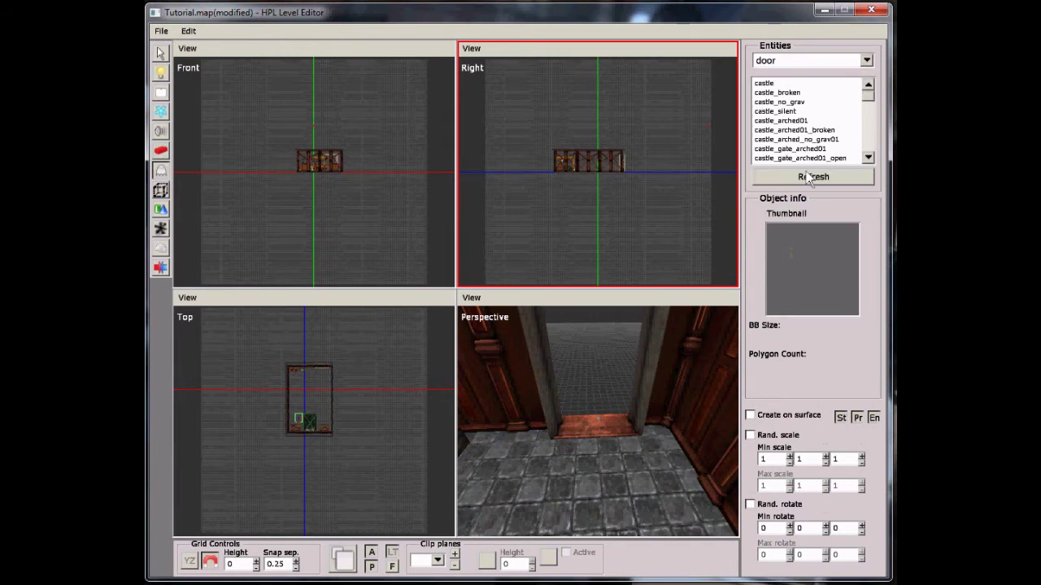
pyautogui.click(813, 85)
pyautogui.click(795, 111)
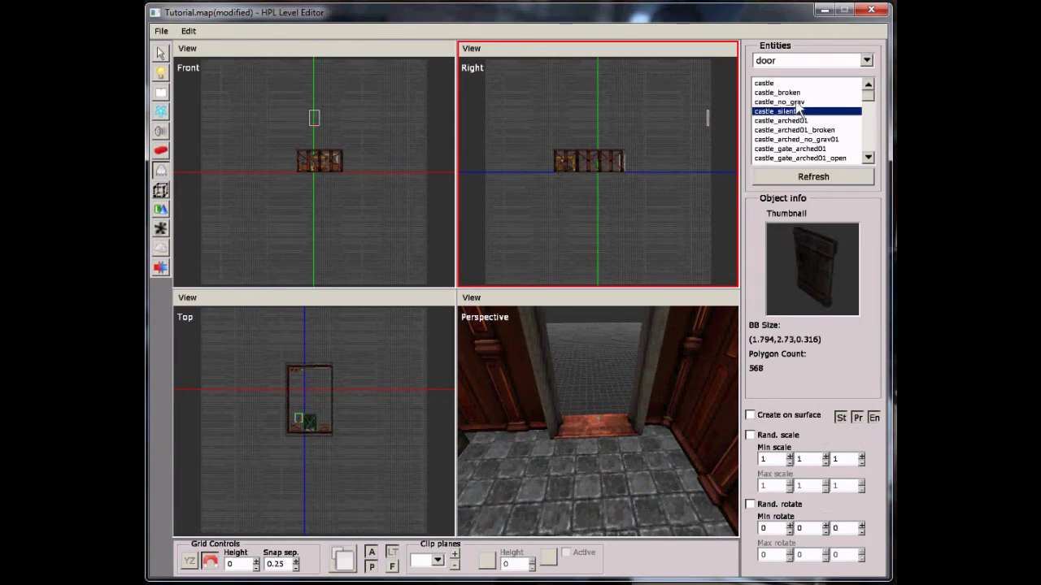
pyautogui.click(796, 103)
pyautogui.click(809, 85)
pyautogui.scroll(-10, 803, 118)
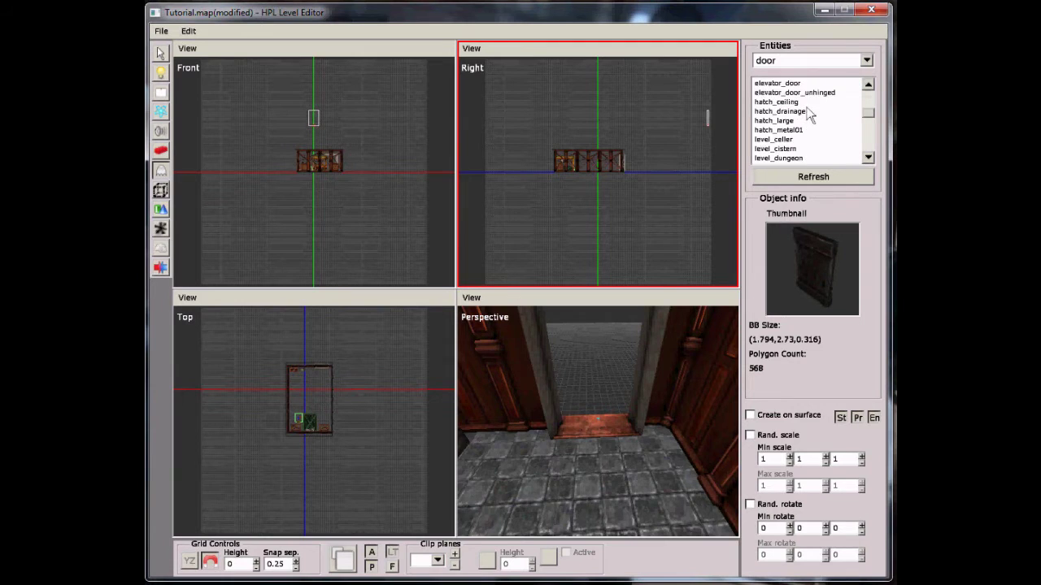
pyautogui.scroll(10, 809, 119)
pyautogui.scroll(-10, 809, 118)
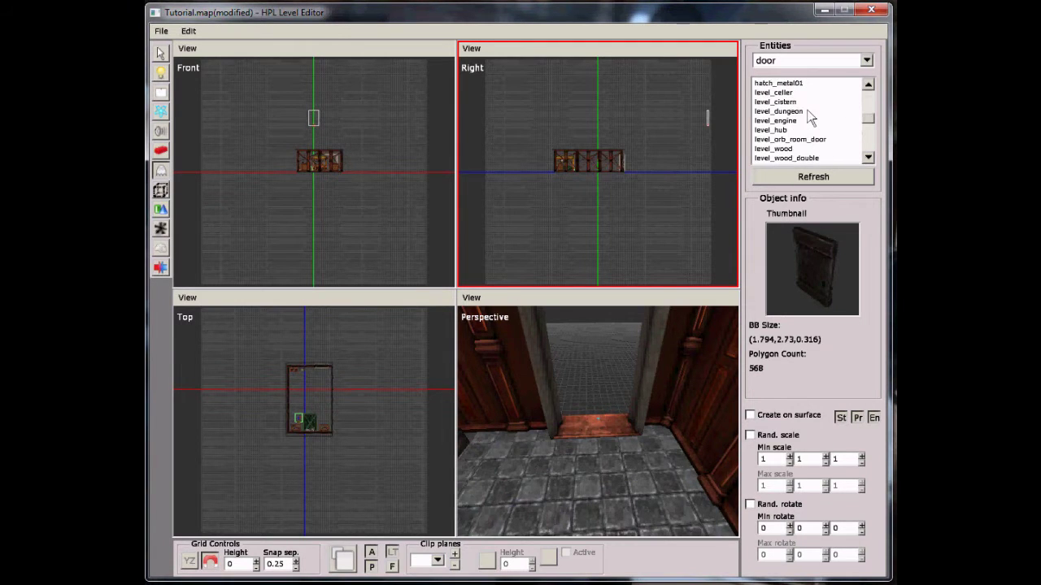
pyautogui.click(809, 121)
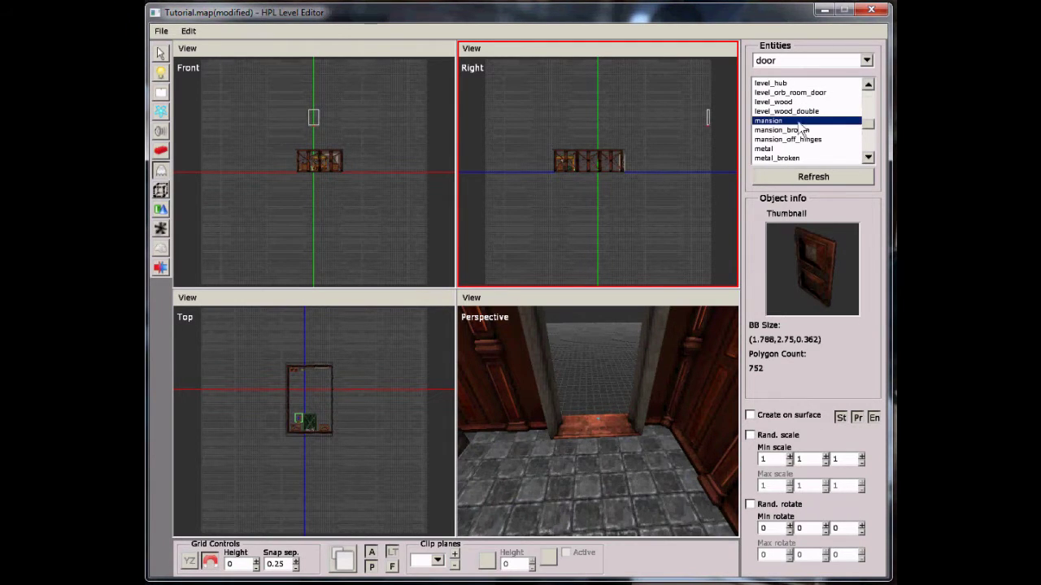
# Place the mansion door inside the door frame opposite the bed.
pyautogui.click(597, 427)
pyautogui.keyDown('alt'); pyautogui.moveTo(632, 432); pyautogui.dragTo(610, 414, button='middle'); pyautogui.keyUp('alt')
pyautogui.keyDown('alt'); pyautogui.moveTo(612, 420); pyautogui.dragTo(647, 402); pyautogui.keyUp('alt')
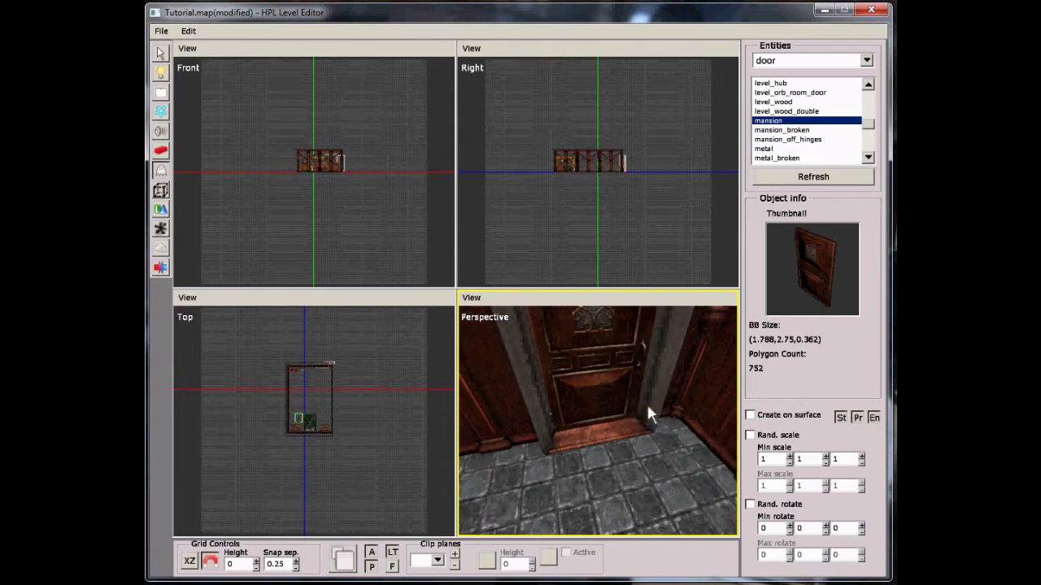
pyautogui.moveTo(589, 427)
pyautogui.keyDown('alt'); pyautogui.mouseDown()
pyautogui.moveTo(611, 420)
pyautogui.moveTo(616, 439)
pyautogui.moveTo(589, 439)
pyautogui.moveTo(595, 414)
pyautogui.moveTo(616, 503)
pyautogui.moveTo(667, 436)
pyautogui.moveTo(632, 442)
pyautogui.moveTo(678, 414)
pyautogui.moveTo(431, 417)
pyautogui.moveTo(542, 425)
pyautogui.moveTo(723, 399)
pyautogui.moveTo(715, 420)
pyautogui.moveTo(569, 428)
pyautogui.moveTo(683, 418)
pyautogui.mouseUp(); pyautogui.keyUp('alt')
pyautogui.scroll(-3, 611, 420)
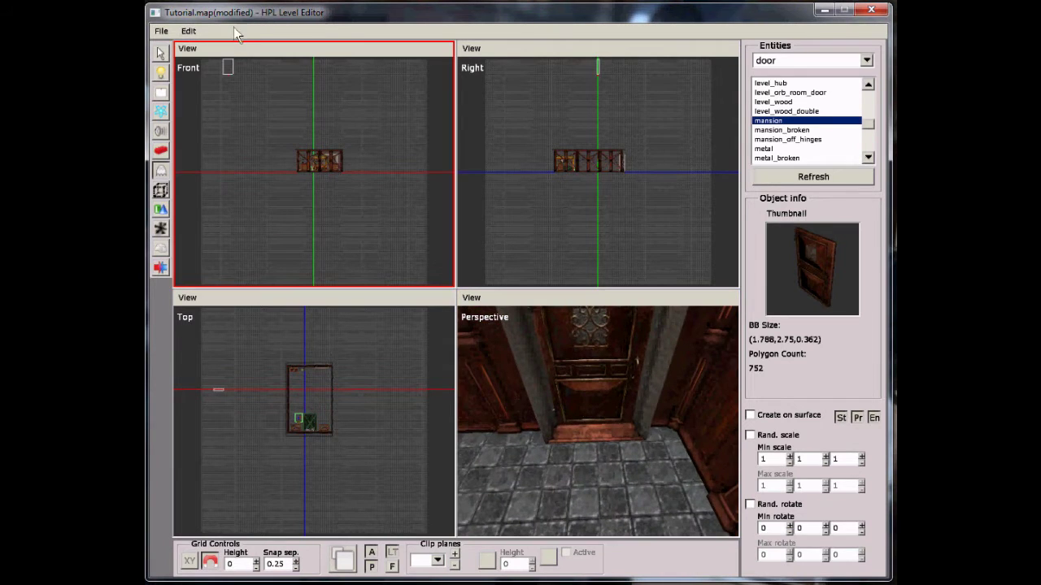
# Select the mansion door in the frame and examine its entity-specific properties, such as callbacks and locking.
pyautogui.click(161, 54)
pyautogui.keyDown('alt'); pyautogui.moveTo(507, 353); pyautogui.dragTo(598, 380); pyautogui.keyUp('alt')
pyautogui.click(597, 376)
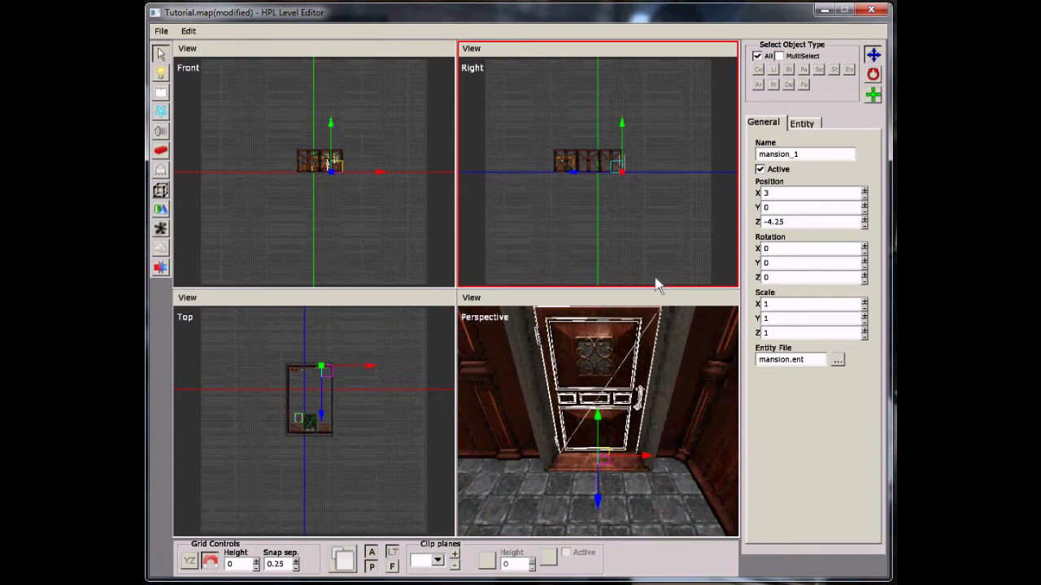
pyautogui.click(802, 128)
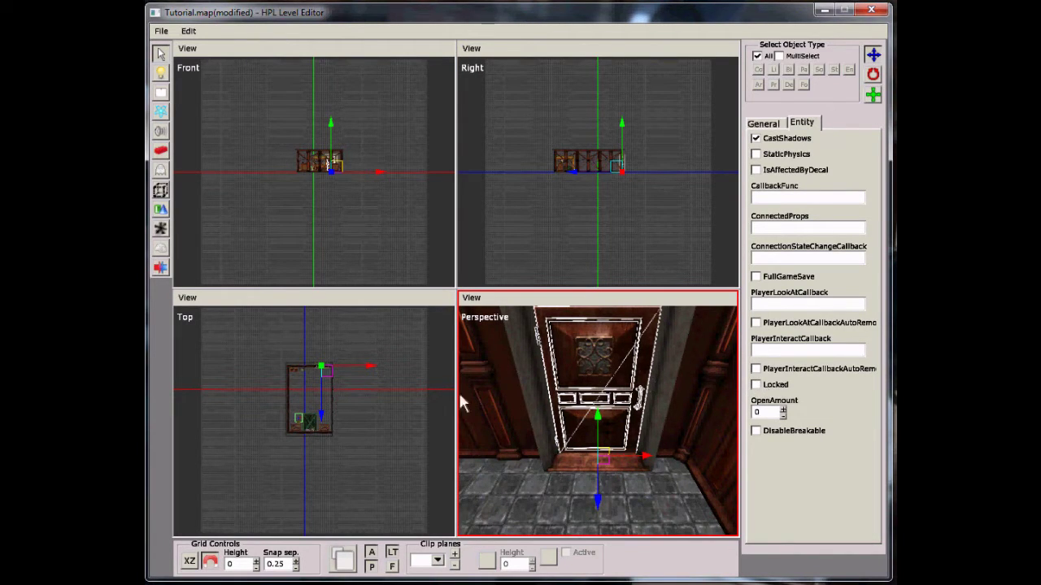
# Set up a plane primitive with the large stone tile material from the static_objects castlebase folder.
pyautogui.keyDown('alt'); pyautogui.moveTo(658, 362); pyautogui.dragTo(487, 367); pyautogui.keyUp('alt')
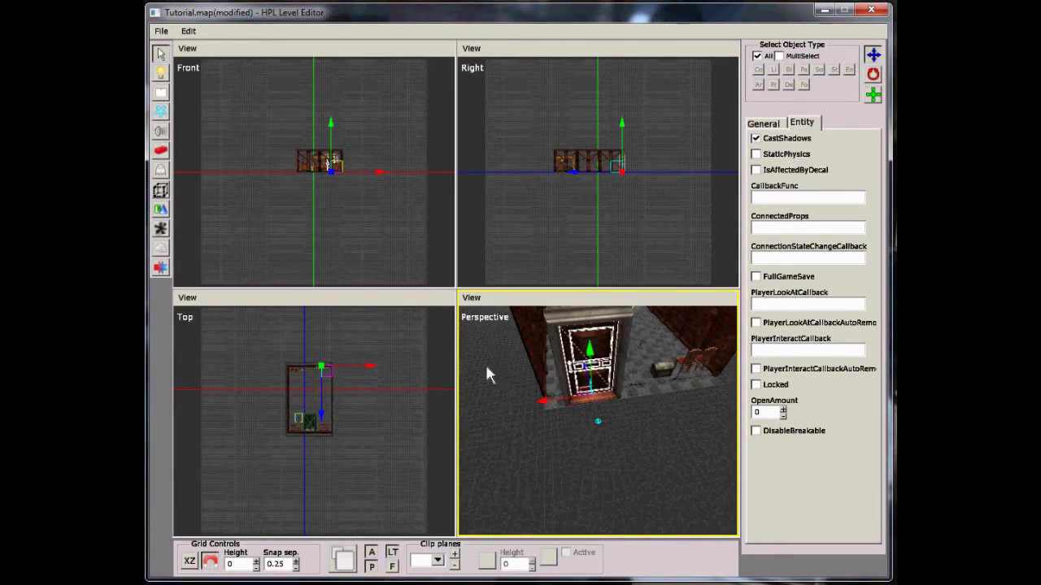
pyautogui.click(160, 211)
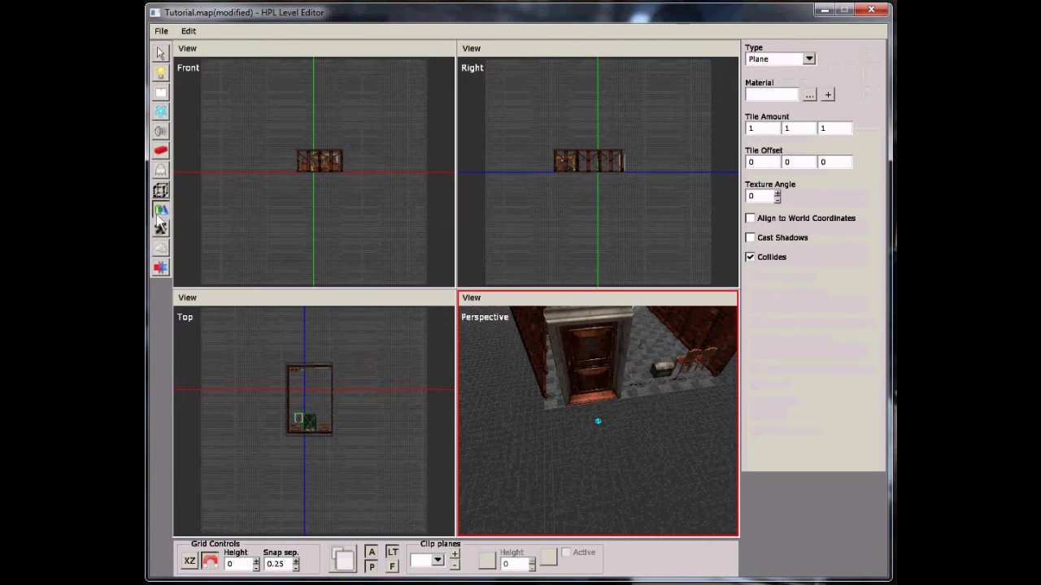
pyautogui.click(162, 193)
pyautogui.click(161, 208)
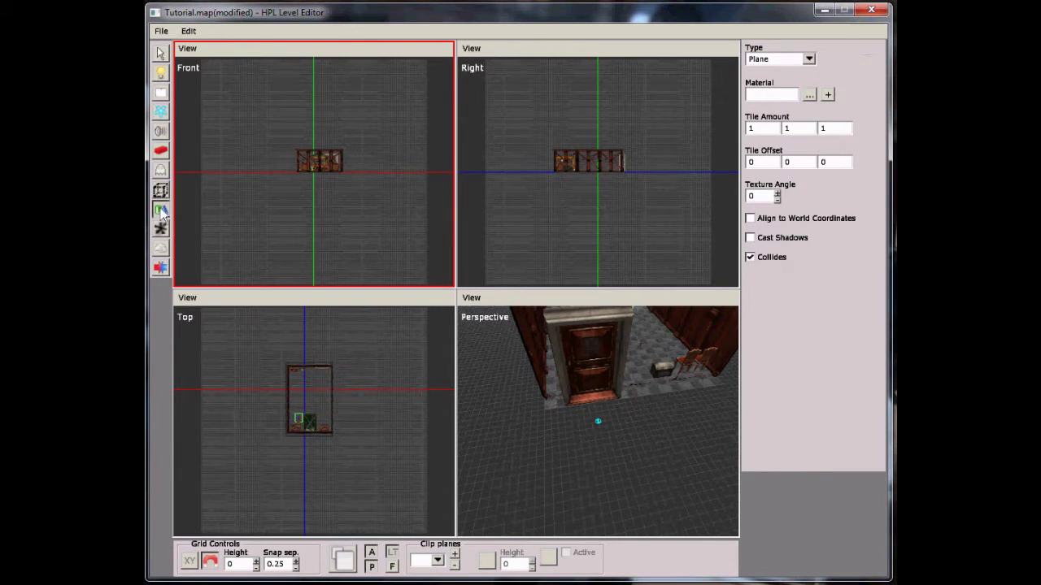
pyautogui.click(809, 96)
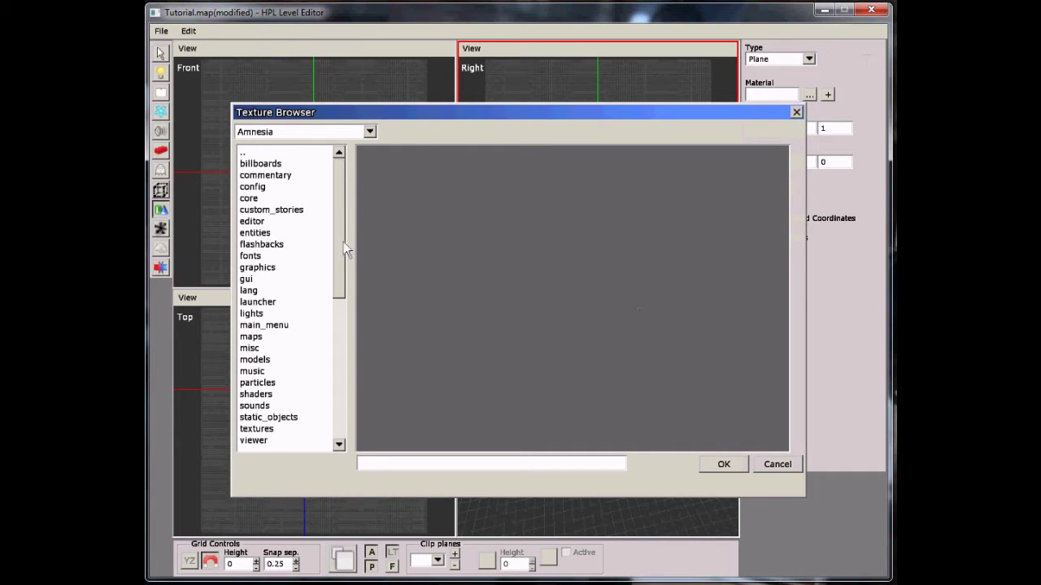
pyautogui.doubleClick(269, 417)
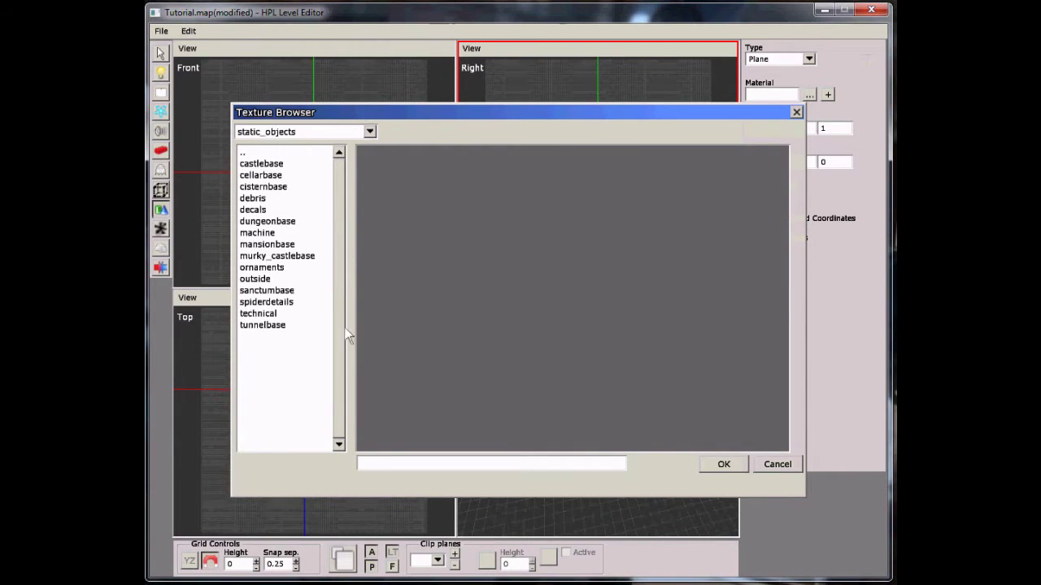
pyautogui.doubleClick(276, 165)
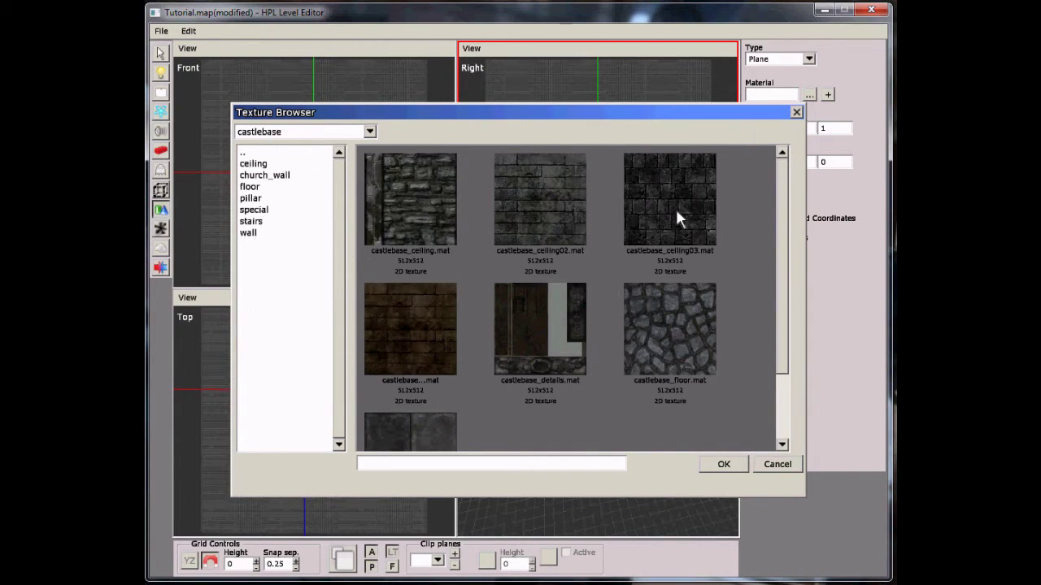
pyautogui.doubleClick(426, 418)
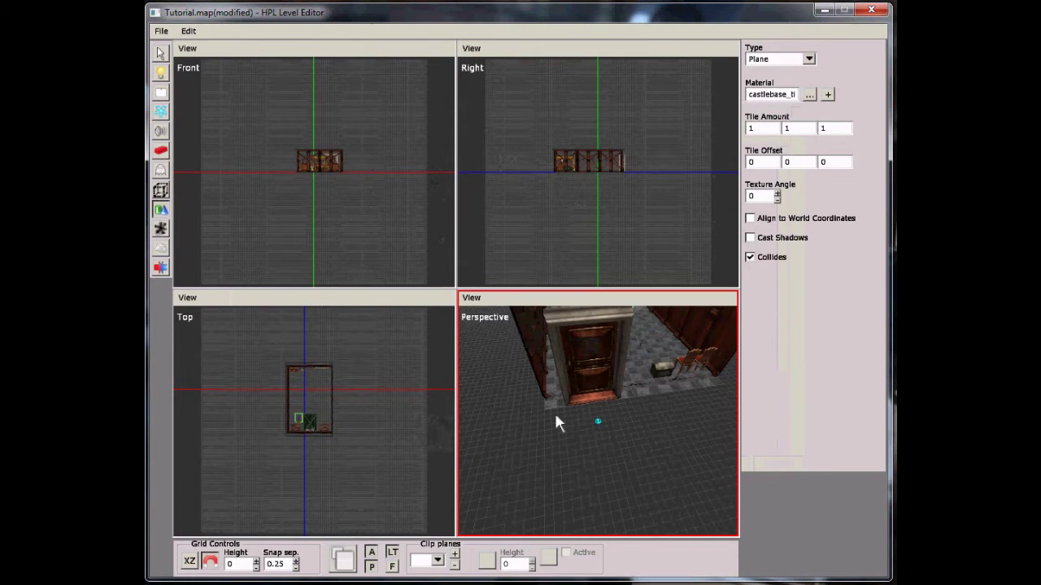
# Draw a tiled floor plane on the ground outside the door, undoing and redrawing the first attempts.
pyautogui.moveTo(550, 417); pyautogui.dragTo(610, 449)
pyautogui.hotkey('ctrl', 'z')
pyautogui.moveTo(545, 413); pyautogui.dragTo(598, 466)
pyautogui.hotkey('ctrl', 'z')
pyautogui.moveTo(545, 410); pyautogui.dragTo(465, 441)
pyautogui.scroll(-5, 640, 452)
pyautogui.moveTo(506, 427); pyautogui.dragTo(701, 422, button='middle')
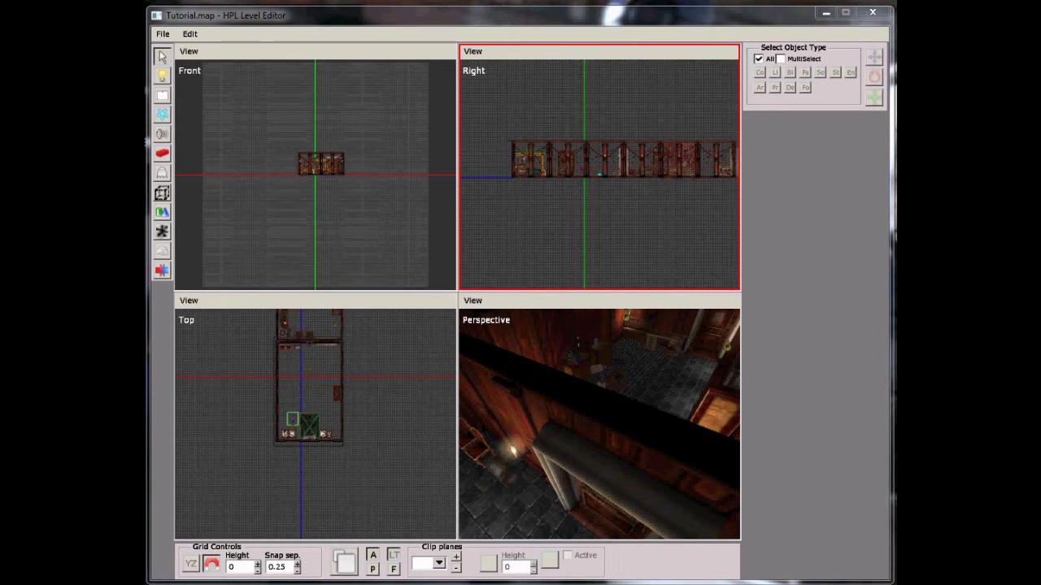
# Start a new billboard in the furnished second room and browse to the billboards folder for its material.
pyautogui.click(599, 372)
pyautogui.moveTo(599, 372); pyautogui.dragTo(648, 446, button='middle')
pyautogui.click(161, 98)
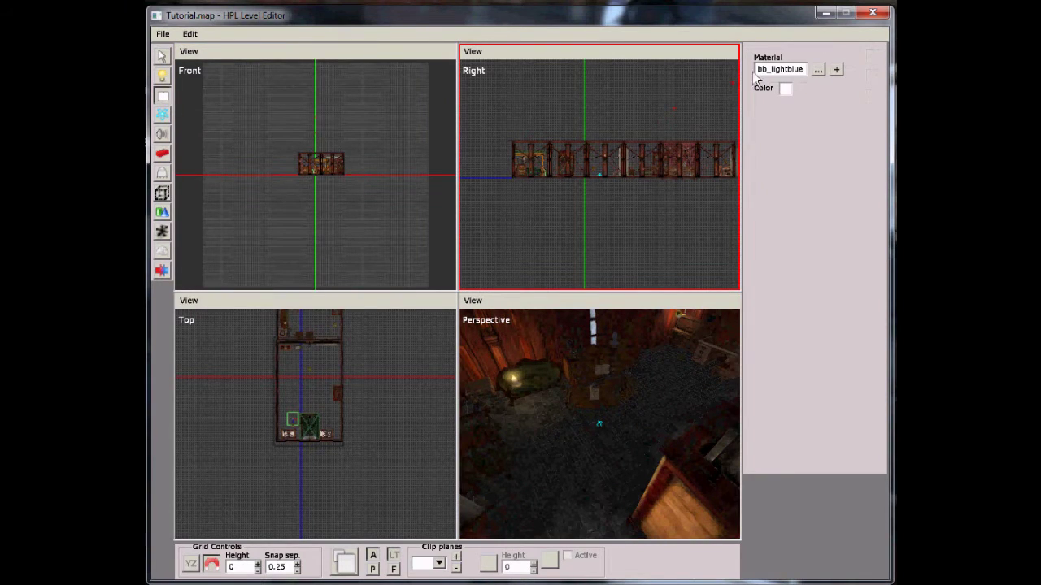
pyautogui.click(817, 69)
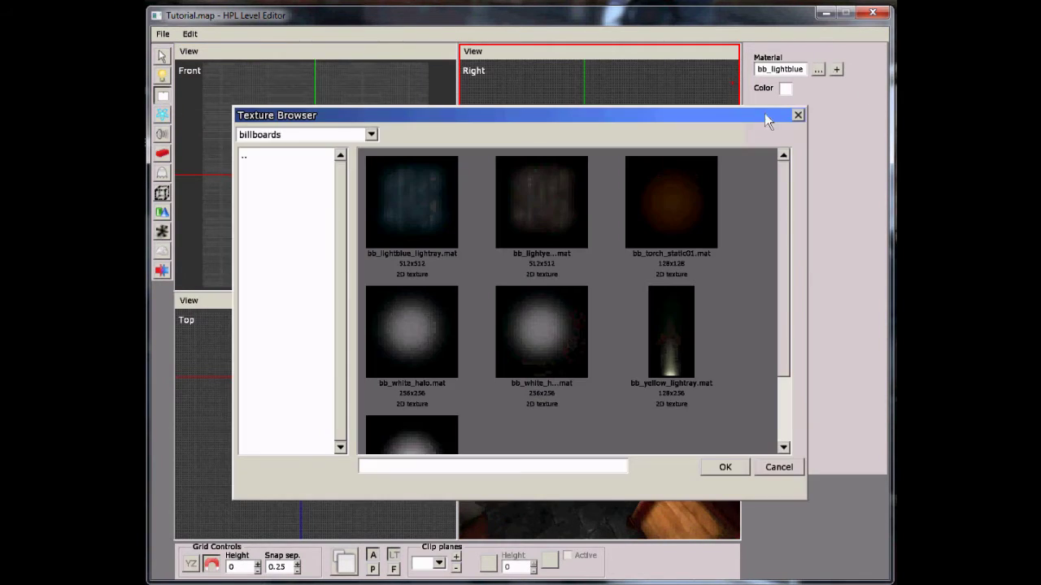
pyautogui.click(690, 301)
pyautogui.scroll(-2, 693, 309)
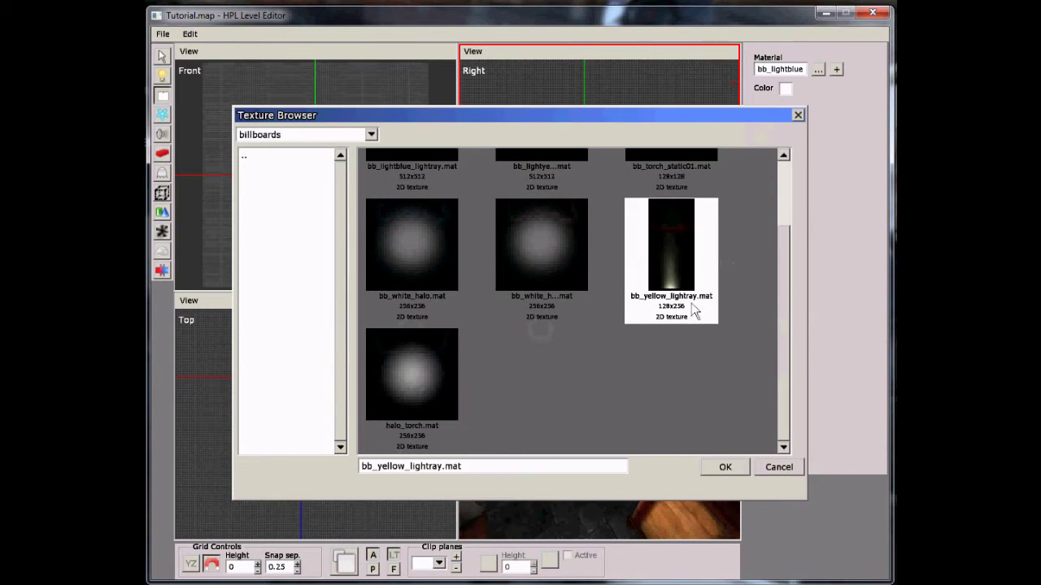
pyautogui.scroll(1, 547, 322)
pyautogui.doubleClick(274, 155)
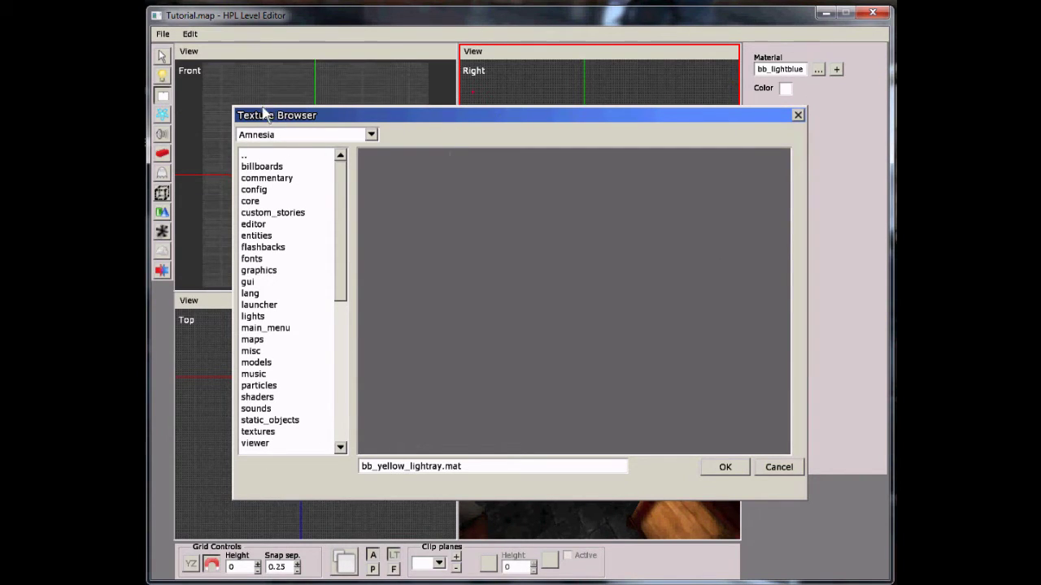
pyautogui.doubleClick(257, 166)
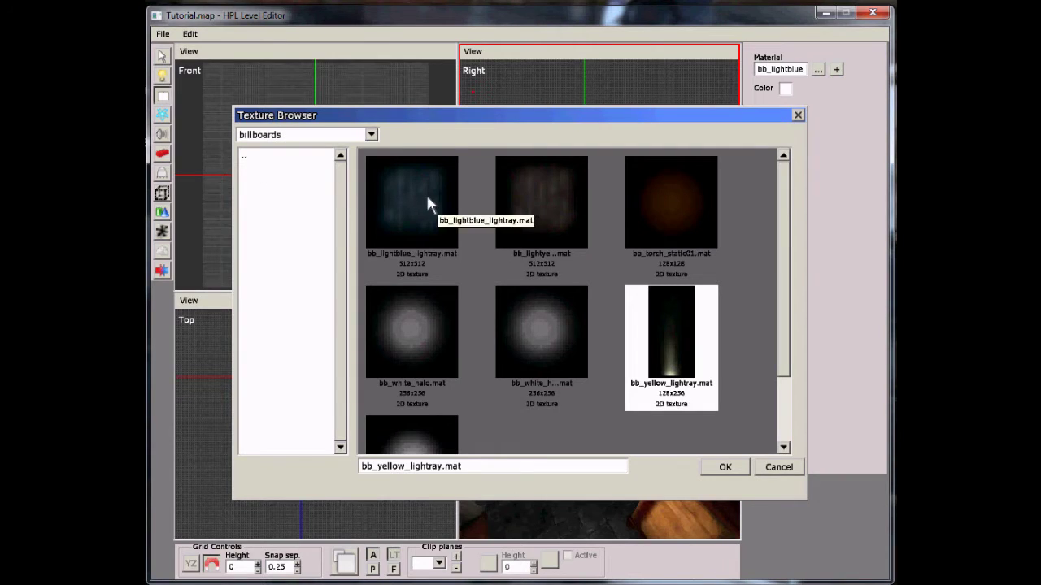
# Look through the halo, torch and light ray billboard materials and choose bb_lightblue_lightray.mat.
pyautogui.click(425, 193)
pyautogui.click(533, 211)
pyautogui.click(675, 195)
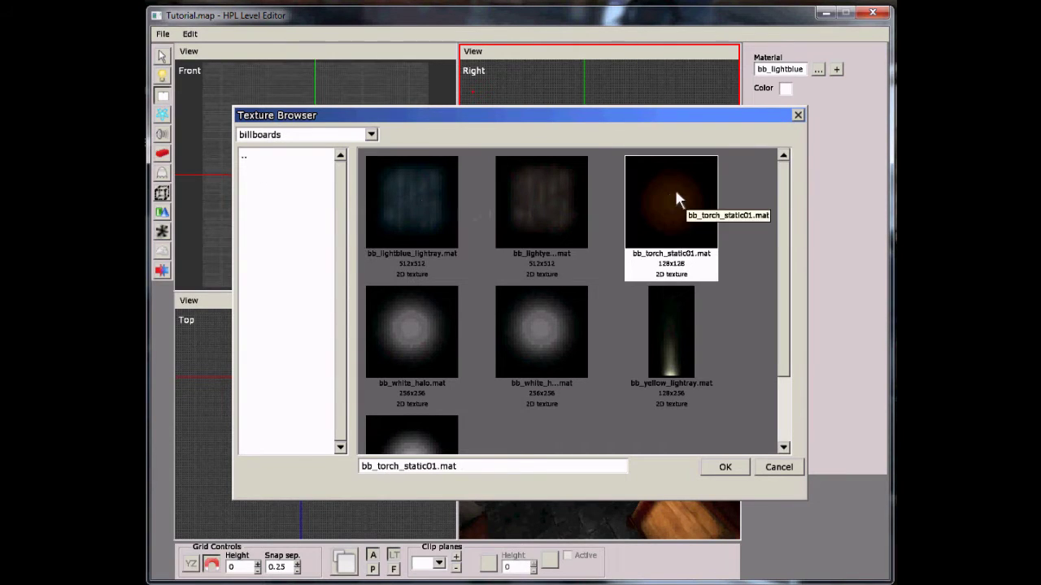
pyautogui.click(553, 309)
pyautogui.scroll(-1, 461, 324)
pyautogui.click(432, 293)
pyautogui.click(425, 365)
pyautogui.click(569, 271)
pyautogui.click(663, 268)
pyautogui.click(584, 268)
pyautogui.click(425, 269)
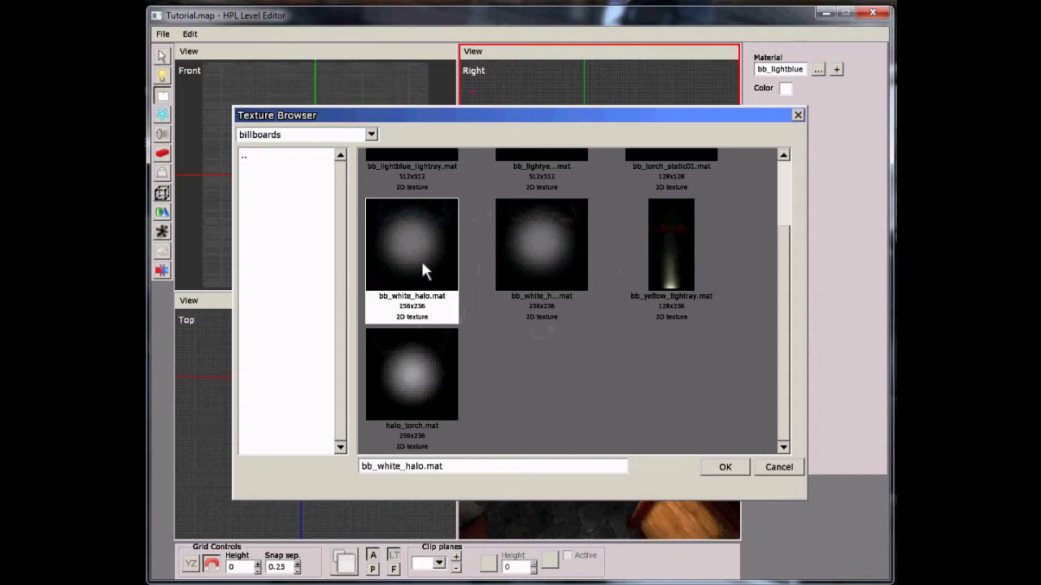
pyautogui.scroll(2, 432, 264)
pyautogui.doubleClick(428, 237)
# Place a light ray billboard on the floor near the desk in the second room.
pyautogui.moveTo(655, 459)
pyautogui.keyDown('alt'); pyautogui.mouseDown(button='middle')
pyautogui.moveTo(563, 473)
pyautogui.moveTo(648, 391)
pyautogui.moveTo(617, 462)
pyautogui.mouseUp(button='middle'); pyautogui.keyUp('alt')
pyautogui.scroll(3, 577, 453)
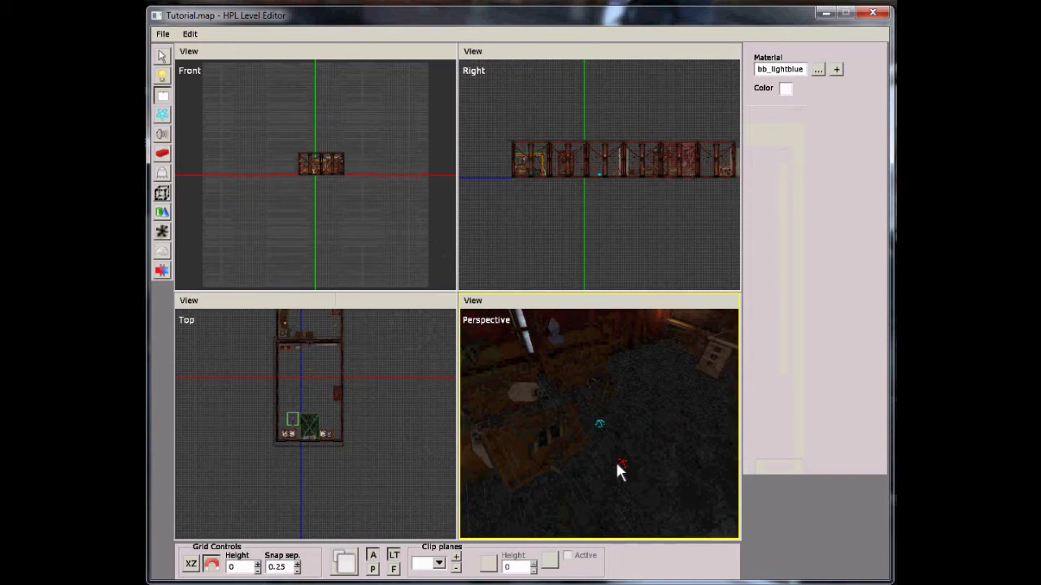
pyautogui.click(656, 480)
# Select the light ray billboard and raise it off the floor to a height of 1.5.
pyautogui.click(162, 56)
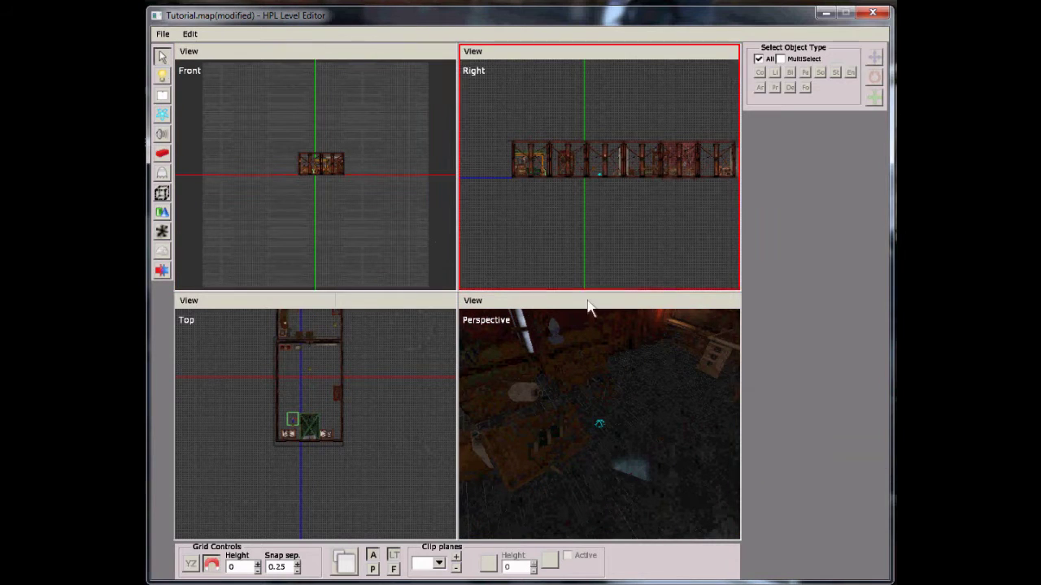
pyautogui.click(633, 475)
pyautogui.moveTo(638, 454); pyautogui.dragTo(663, 366)
pyautogui.keyDown('alt'); pyautogui.moveTo(663, 416); pyautogui.dragTo(584, 402, button='middle'); pyautogui.keyUp('alt')
pyautogui.scroll(-3, 585, 405)
pyautogui.moveTo(587, 435); pyautogui.dragTo(603, 359)
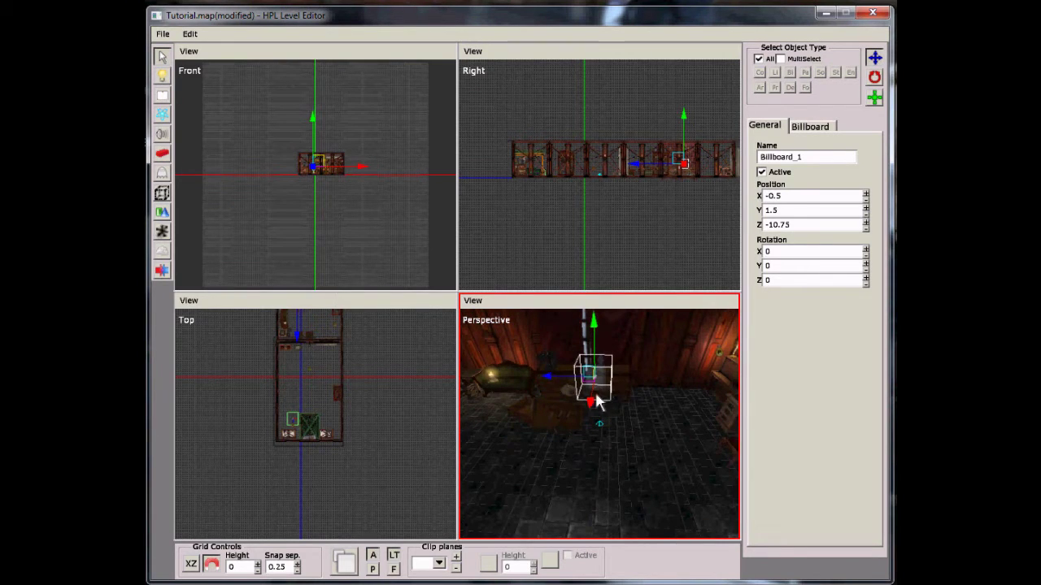
# Move the light ray billboard against the window, to X -2.5 and Z -10.25.
pyautogui.click(583, 391)
pyautogui.moveTo(583, 391); pyautogui.dragTo(614, 386, button='middle')
pyautogui.click(578, 395)
pyautogui.click(582, 385)
pyautogui.moveTo(615, 385); pyautogui.dragTo(474, 361)
pyautogui.moveTo(475, 366); pyautogui.dragTo(534, 443, button='middle')
pyautogui.moveTo(544, 439); pyautogui.dragTo(581, 427)
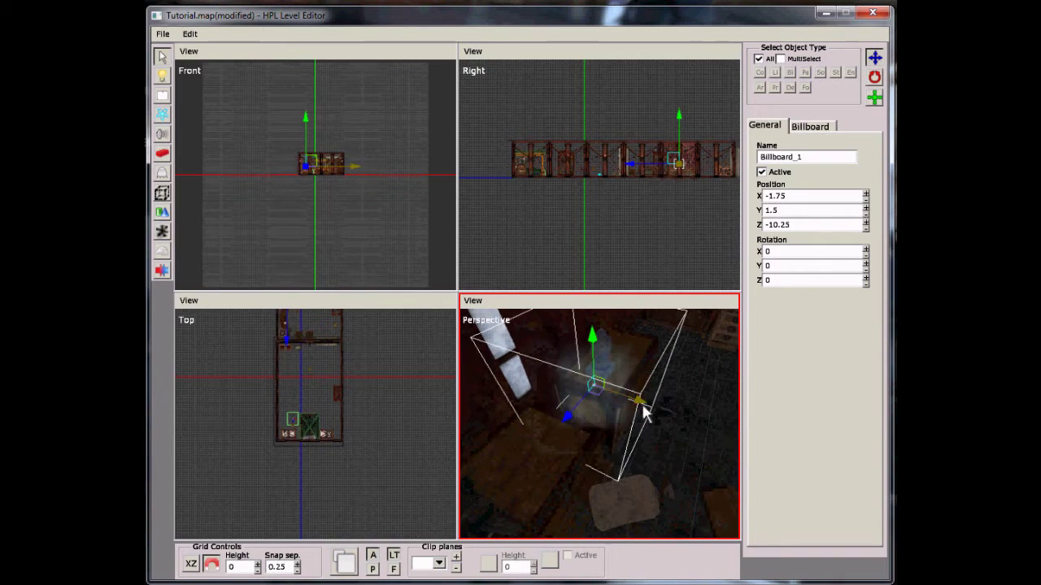
pyautogui.moveTo(643, 413); pyautogui.dragTo(598, 394)
pyautogui.moveTo(599, 394); pyautogui.dragTo(588, 426, button='middle')
pyautogui.moveTo(639, 396); pyautogui.dragTo(620, 404)
pyautogui.moveTo(618, 404); pyautogui.dragTo(650, 325, button='middle')
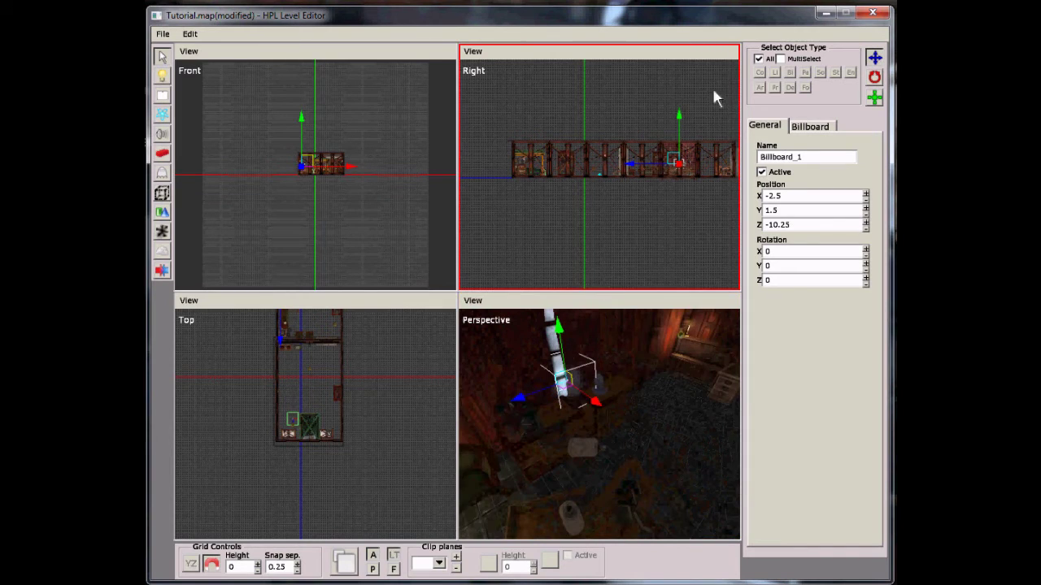
# Set the light ray billboard's offset to 1 and its size to 1 by 2.5.
pyautogui.click(817, 127)
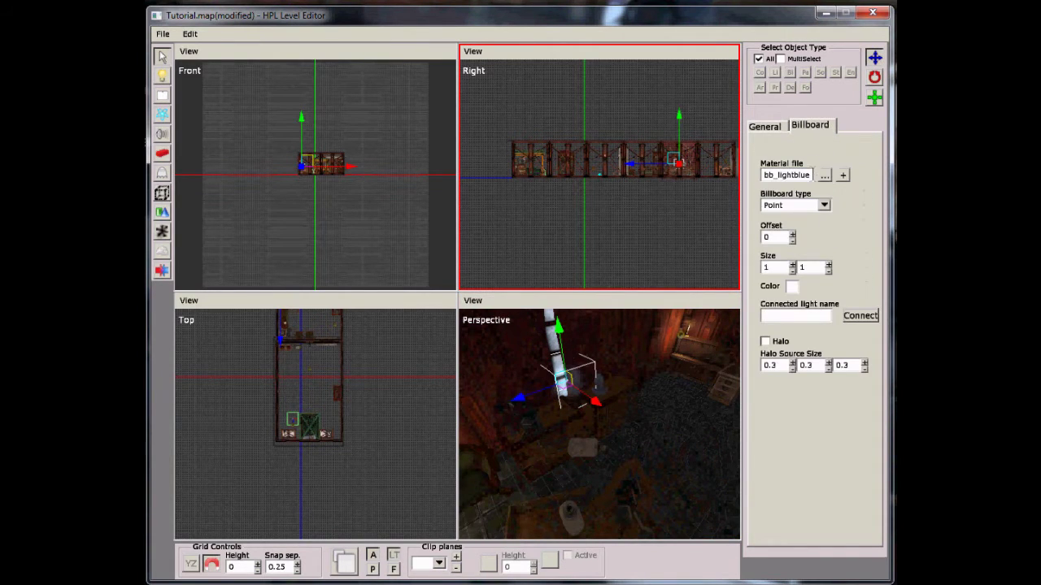
pyautogui.click(792, 235)
pyautogui.click(792, 240)
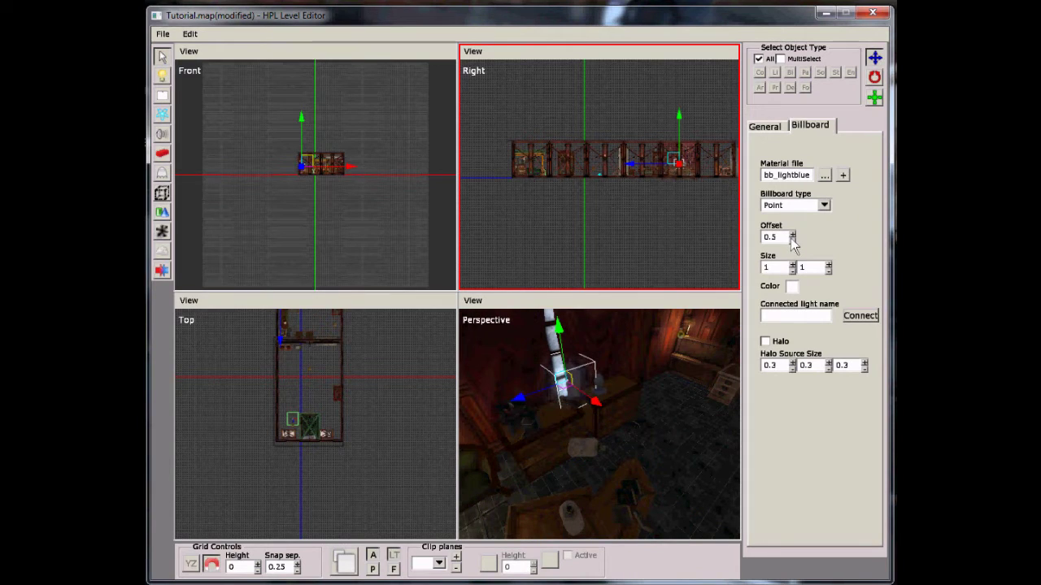
pyautogui.click(829, 264)
pyautogui.click(829, 265)
pyautogui.click(829, 265)
pyautogui.moveTo(574, 412)
pyautogui.mouseDown(button='middle')
pyautogui.moveTo(684, 390)
pyautogui.moveTo(653, 472)
pyautogui.moveTo(618, 463)
pyautogui.moveTo(462, 481)
pyautogui.moveTo(562, 470)
pyautogui.moveTo(583, 328)
pyautogui.moveTo(467, 350)
pyautogui.moveTo(578, 485)
pyautogui.moveTo(570, 413)
pyautogui.moveTo(593, 439)
pyautogui.moveTo(711, 381)
pyautogui.moveTo(626, 399)
pyautogui.moveTo(500, 399)
pyautogui.moveTo(682, 430)
pyautogui.moveTo(584, 365)
pyautogui.moveTo(535, 404)
pyautogui.moveTo(659, 439)
pyautogui.moveTo(609, 311)
pyautogui.moveTo(590, 424)
pyautogui.mouseUp(button='middle')
pyautogui.moveTo(637, 460); pyautogui.dragTo(627, 366, button='middle')
# Try the Axis and FixedAxis billboard types on the light ray and compare them from different angles.
pyautogui.click(823, 206)
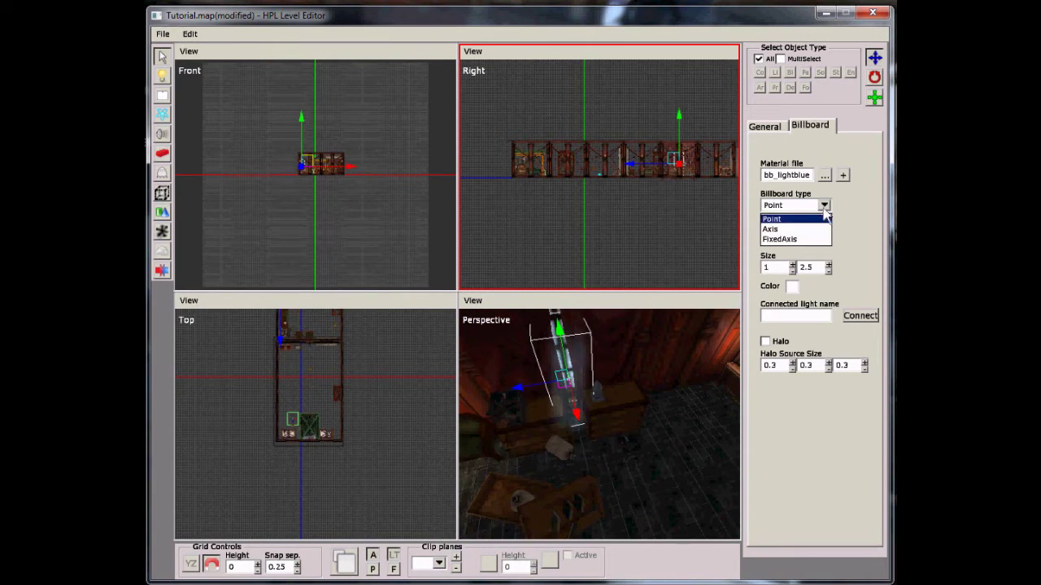
pyautogui.click(805, 230)
pyautogui.moveTo(606, 404); pyautogui.dragTo(420, 446, button='middle')
pyautogui.keyDown('alt'); pyautogui.moveTo(671, 445); pyautogui.dragTo(621, 378); pyautogui.keyUp('alt')
pyautogui.moveTo(622, 384); pyautogui.dragTo(651, 435, button='middle')
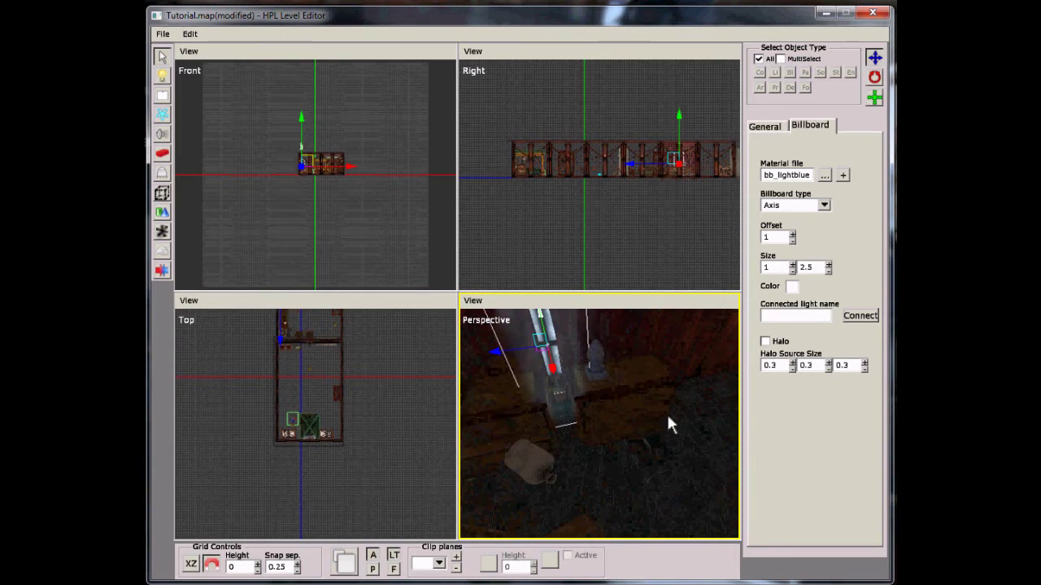
pyautogui.click(823, 205)
pyautogui.click(817, 235)
pyautogui.moveTo(715, 382); pyautogui.dragTo(626, 413, button='middle')
# Try the Halo option on the light ray billboard while shifting it along X, and turn Halo off again.
pyautogui.click(765, 342)
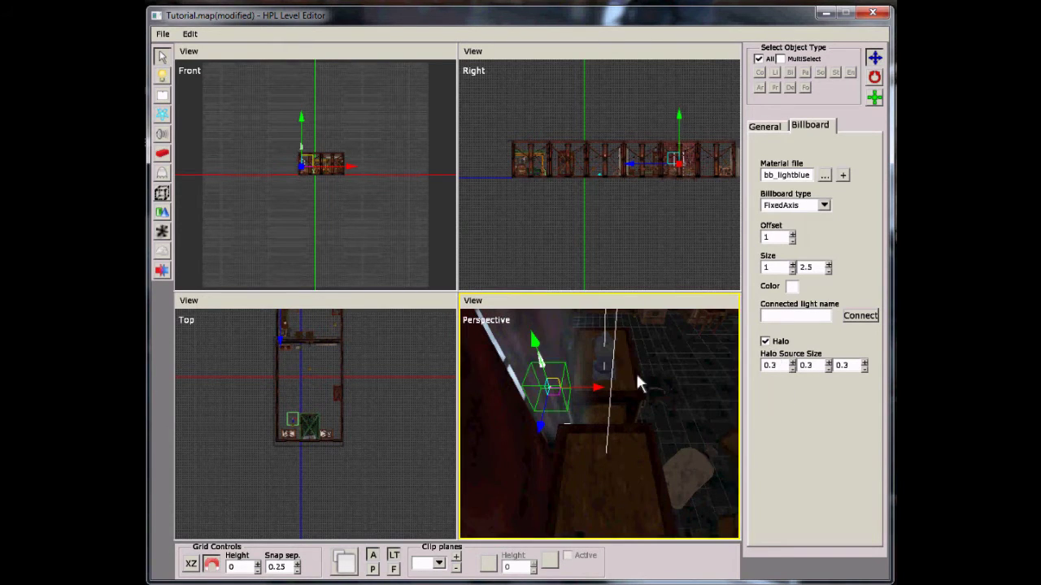
pyautogui.moveTo(708, 367); pyautogui.dragTo(491, 440, button='middle')
pyautogui.moveTo(736, 361); pyautogui.dragTo(708, 366, button='middle')
pyautogui.click(534, 336)
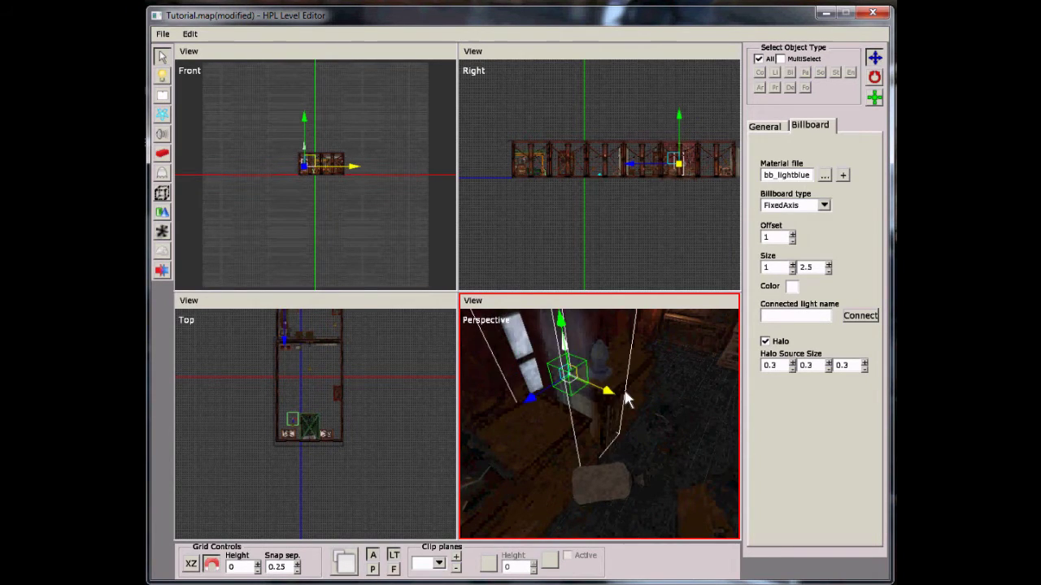
pyautogui.moveTo(583, 374); pyautogui.dragTo(651, 362, button='middle')
pyautogui.click(765, 341)
# Set the light ray's billboard type back to Point.
pyautogui.moveTo(623, 347); pyautogui.dragTo(635, 406, button='middle')
pyautogui.click(825, 206)
pyautogui.click(810, 219)
# Try rotating the light ray billboard 30 degrees about X, and reset the rotation to 0.
pyautogui.click(765, 126)
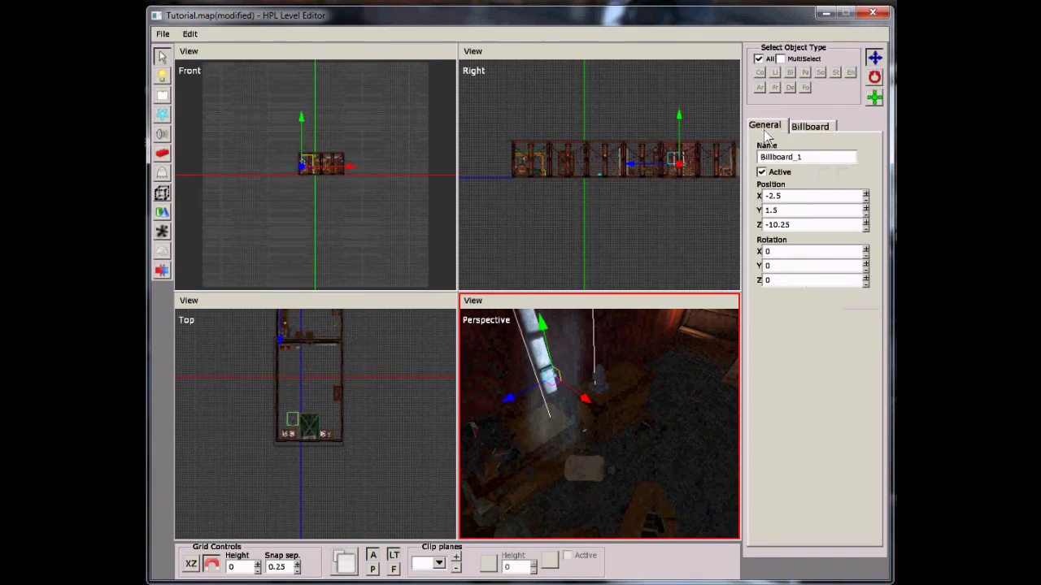
pyautogui.click(866, 248)
pyautogui.click(866, 249)
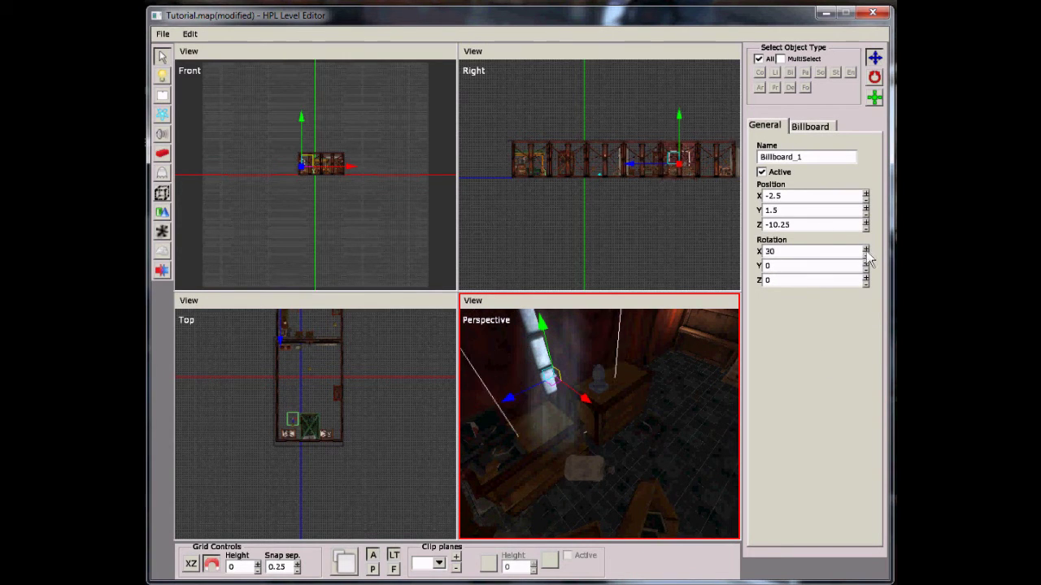
pyautogui.click(866, 255)
pyautogui.click(866, 255)
pyautogui.moveTo(699, 350); pyautogui.dragTo(674, 377, button='middle')
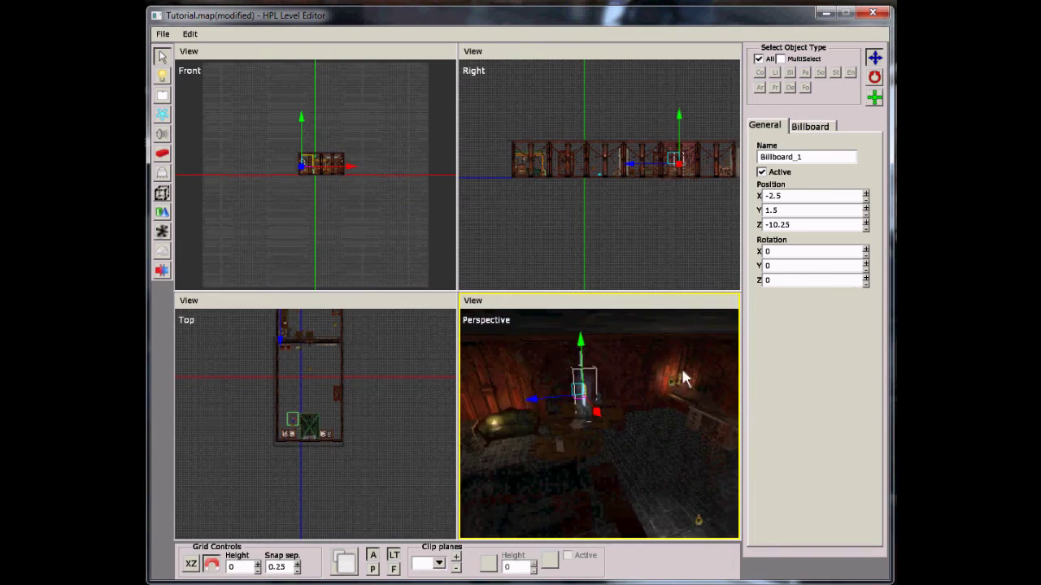
pyautogui.moveTo(734, 422); pyautogui.dragTo(620, 414, button='middle')
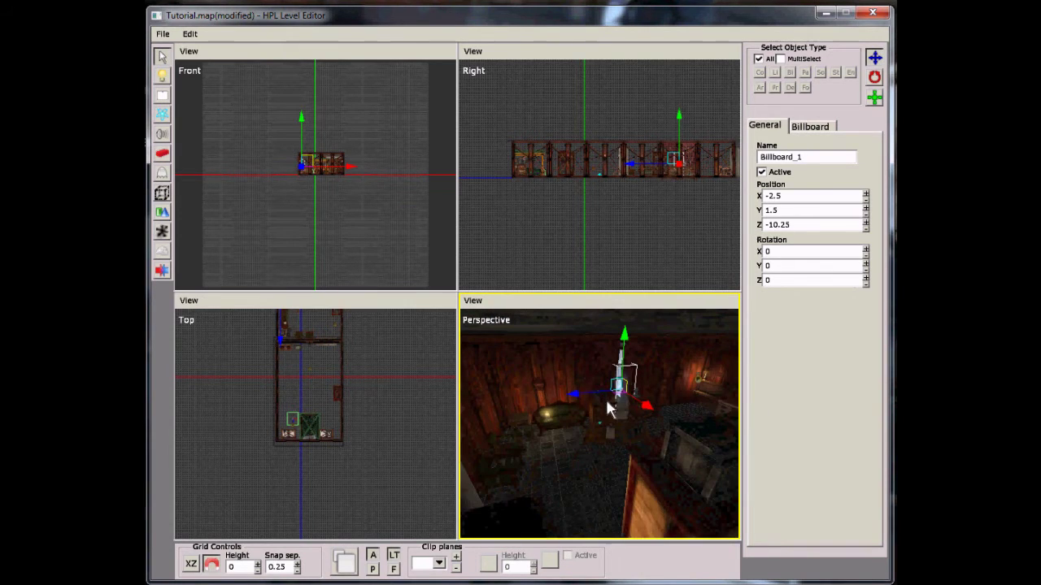
# Start a new particle system and browse to the particles folder for its file.
pyautogui.click(162, 116)
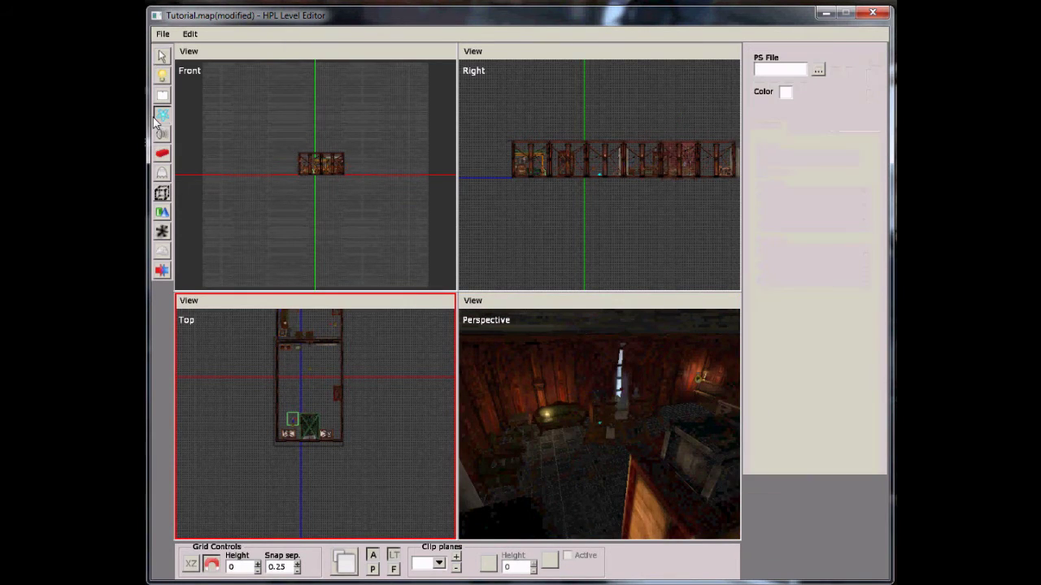
pyautogui.click(816, 70)
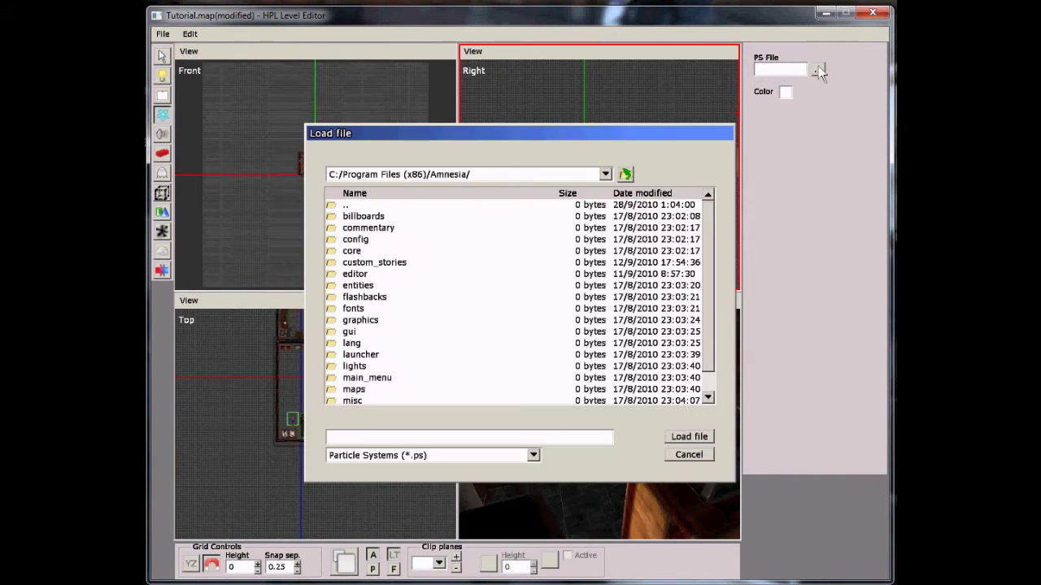
pyautogui.click(436, 287)
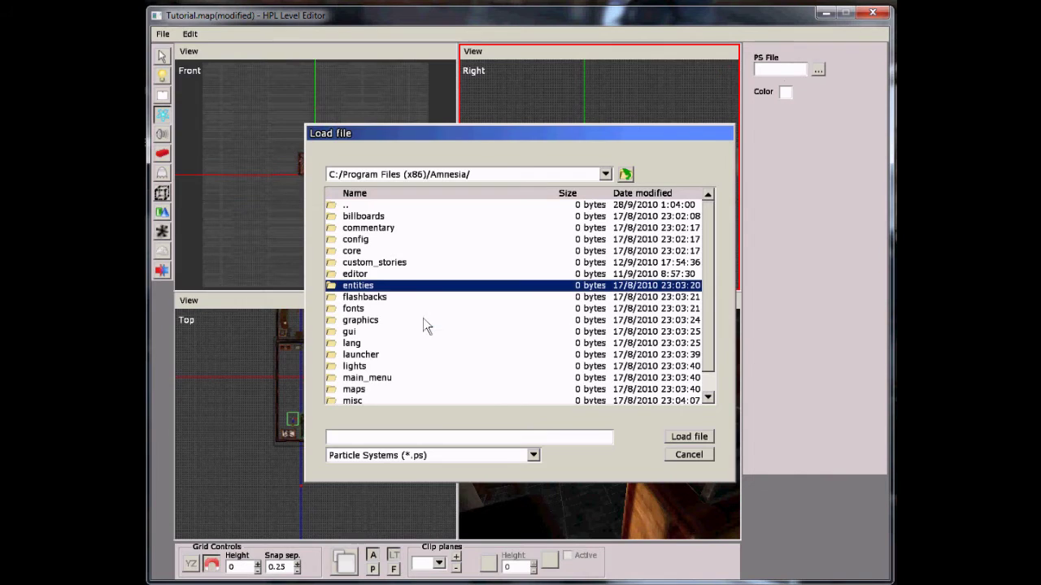
pyautogui.click(425, 320)
pyautogui.scroll(-3, 387, 319)
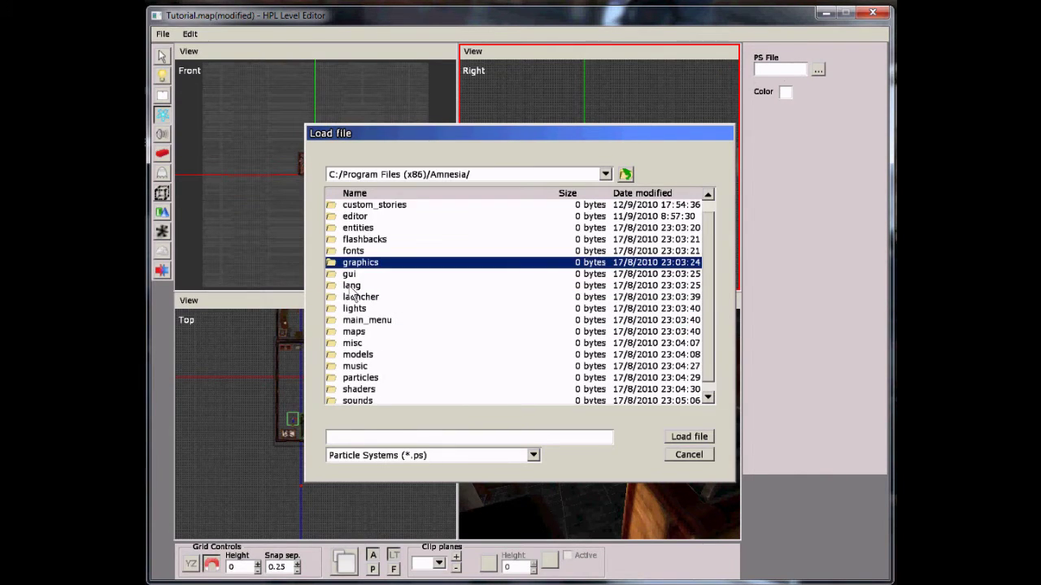
pyautogui.click(378, 333)
pyautogui.doubleClick(379, 333)
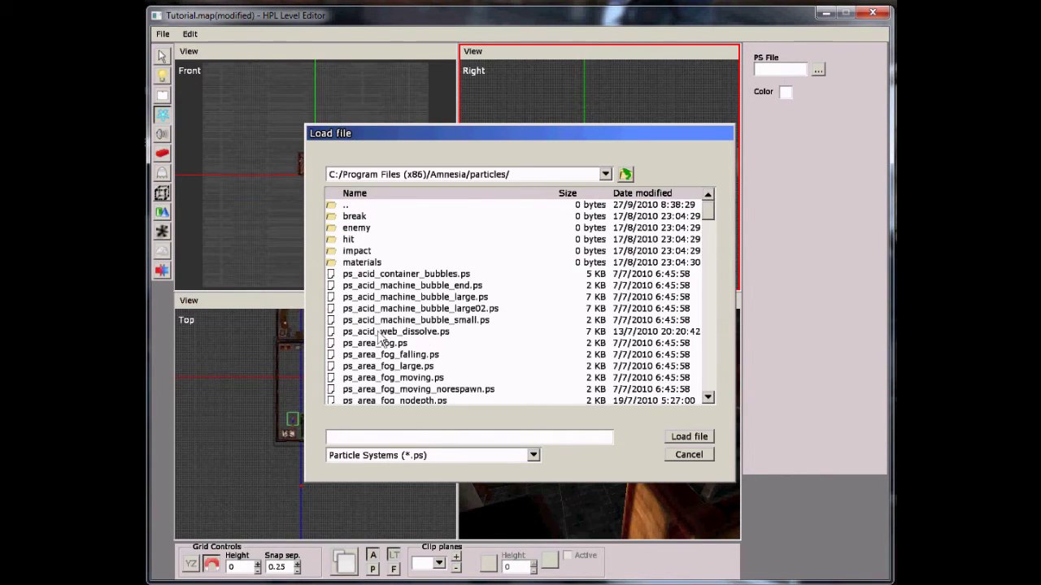
# Look through the fog, fire, dust and mist particle system files in the particles folder.
pyautogui.scroll(-3, 383, 302)
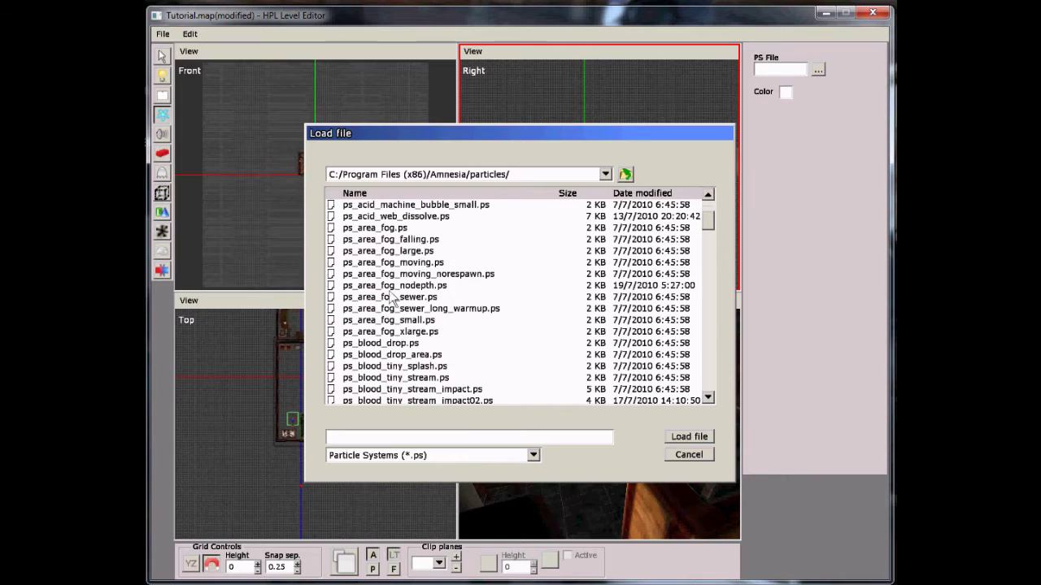
pyautogui.scroll(3, 390, 299)
pyautogui.scroll(-6, 355, 228)
pyautogui.scroll(-15, 355, 227)
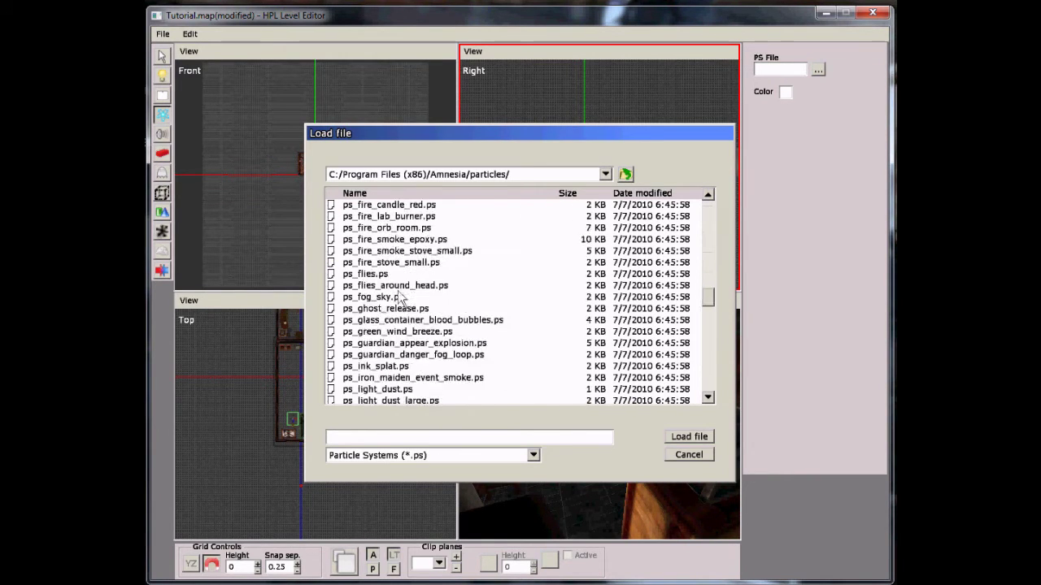
pyautogui.scroll(8, 418, 291)
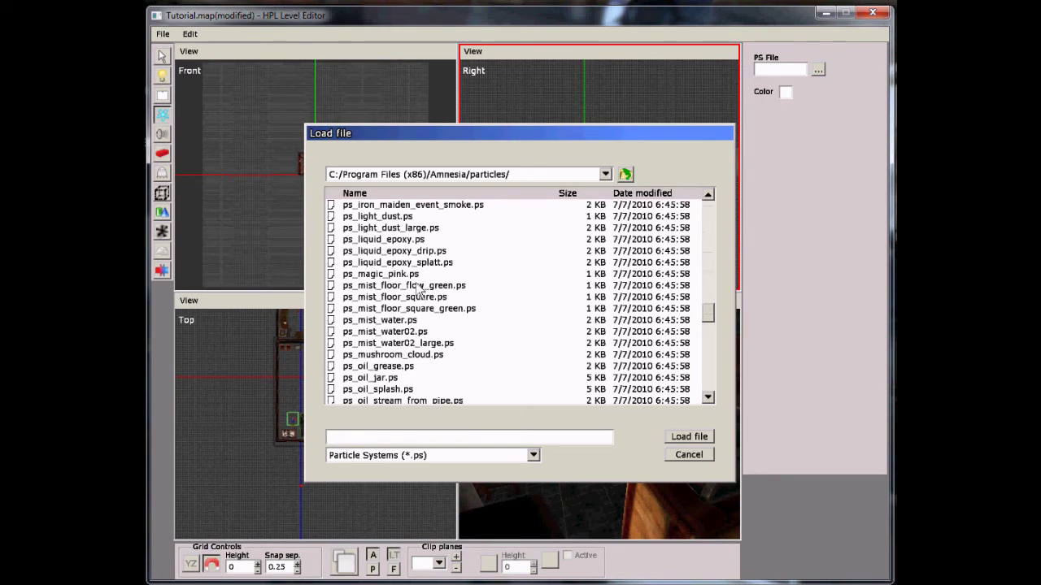
pyautogui.click(378, 286)
pyautogui.scroll(3, 374, 310)
pyautogui.scroll(20, 374, 310)
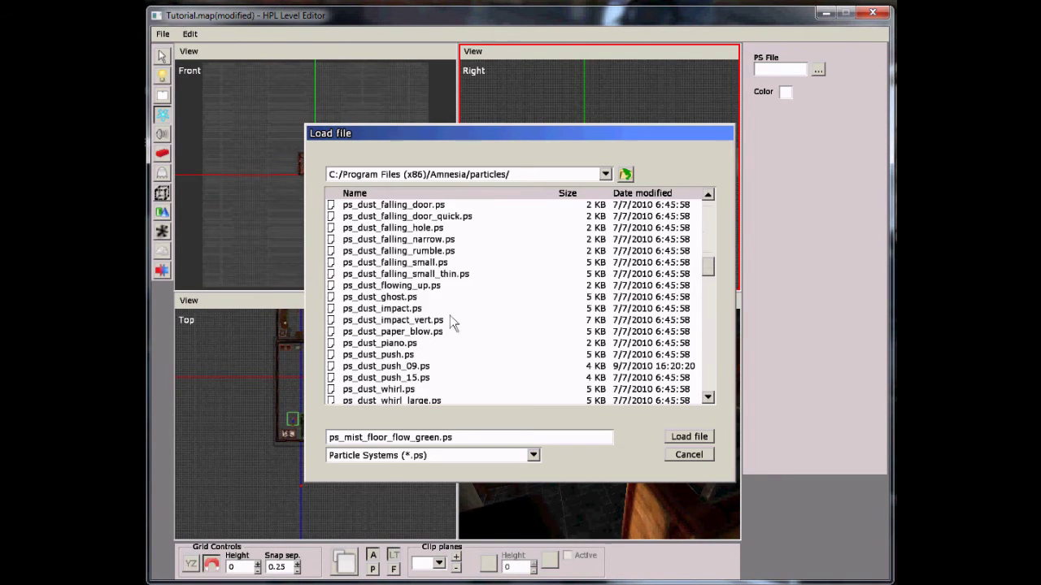
# Find the area fog particle systems and load one of them as the particle system file.
pyautogui.scroll(5, 455, 299)
pyautogui.scroll(-3, 455, 303)
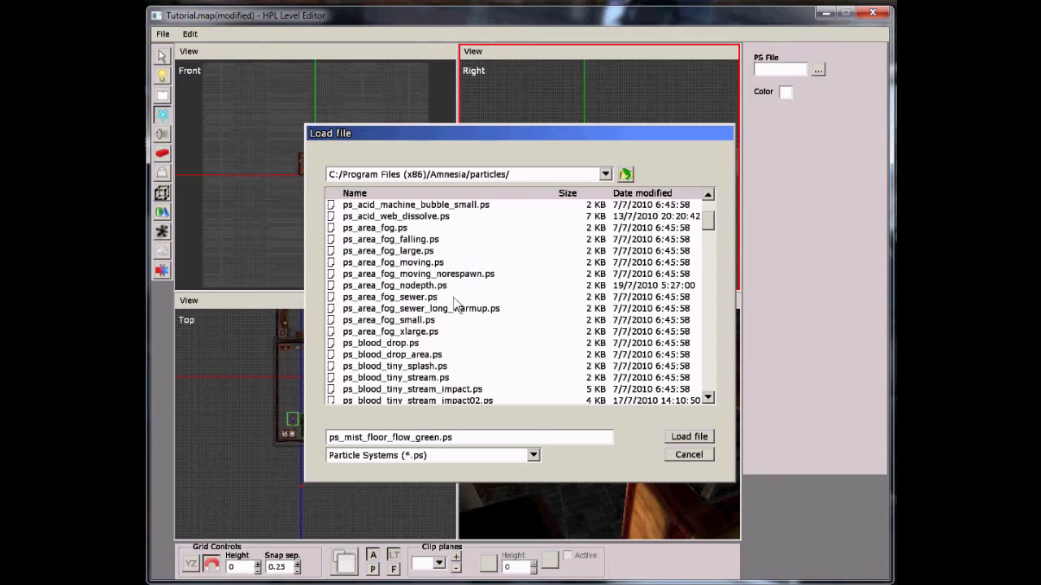
pyautogui.scroll(-2, 439, 319)
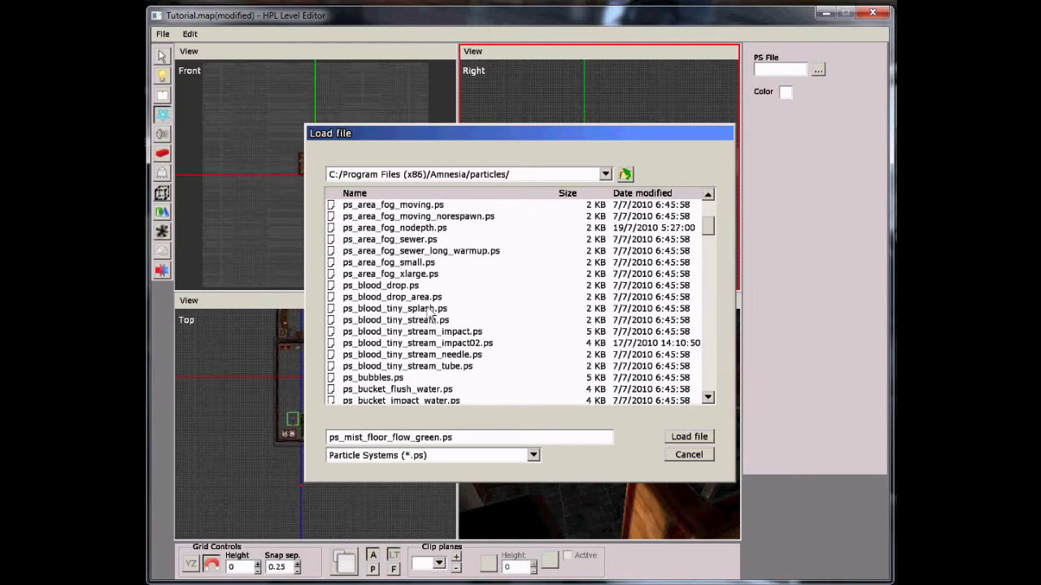
pyautogui.scroll(2, 443, 260)
pyautogui.doubleClick(447, 250)
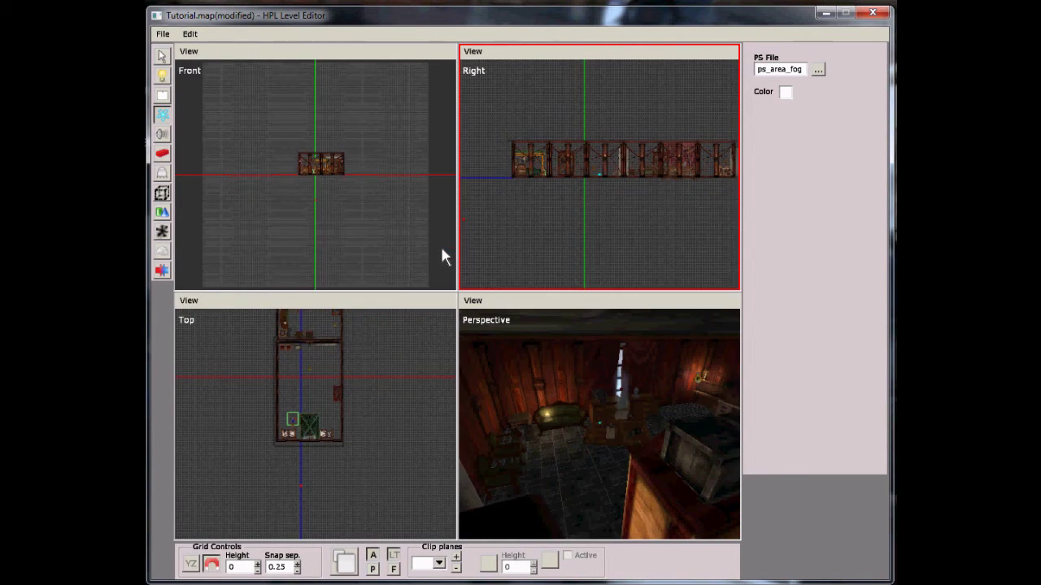
# Place the area fog particle system on the floor in front of the green sofa.
pyautogui.press('super')
pyautogui.press('super')
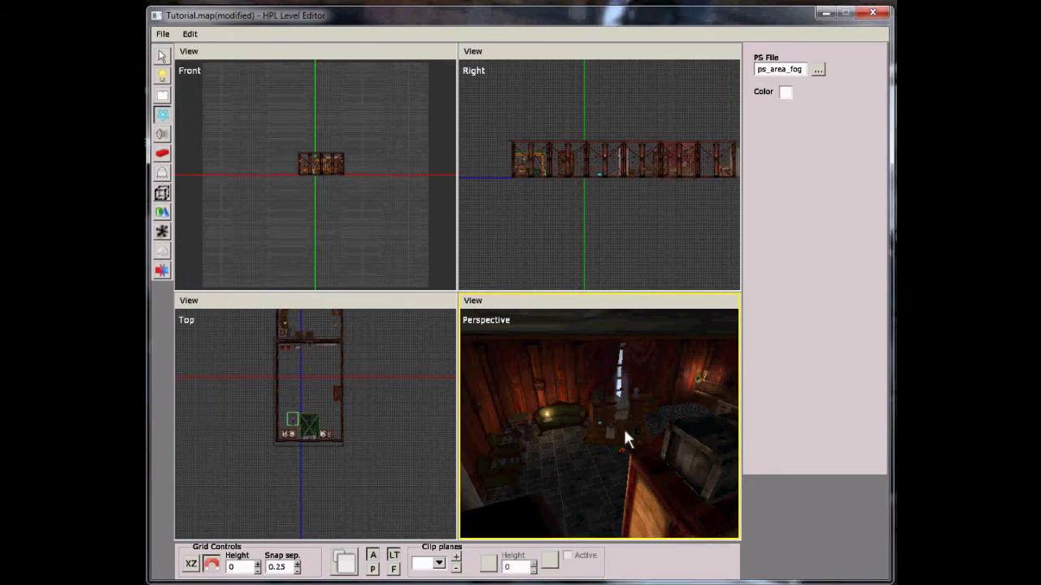
pyautogui.keyDown('alt'); pyautogui.moveTo(609, 461); pyautogui.dragTo(594, 465); pyautogui.keyUp('alt')
pyautogui.moveTo(594, 472); pyautogui.dragTo(630, 477, button='middle')
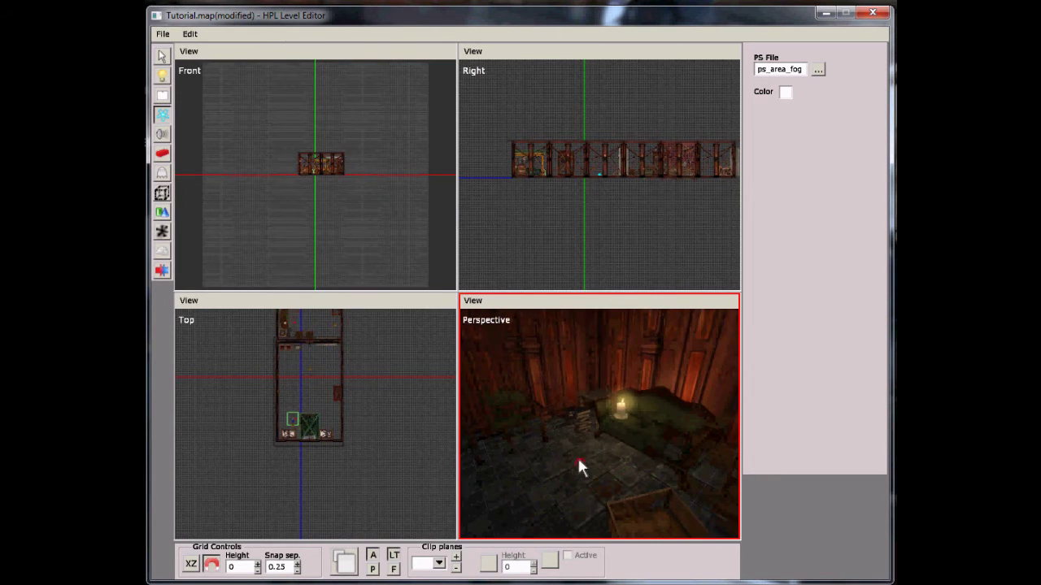
# Select the fog particle system by the sofa and raise it to a height of 1.
pyautogui.click(161, 56)
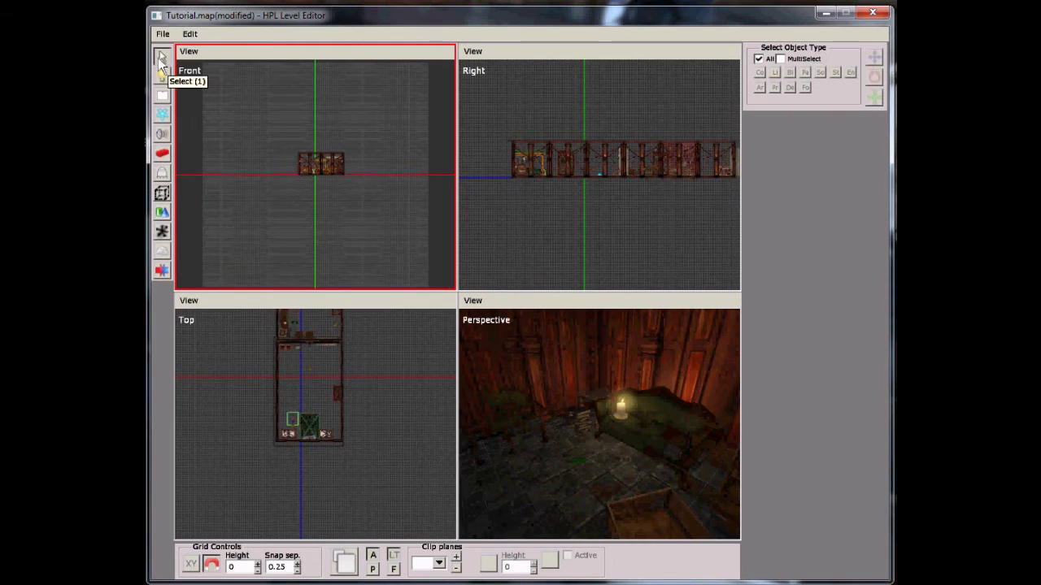
pyautogui.click(576, 461)
pyautogui.moveTo(577, 430); pyautogui.dragTo(577, 365)
pyautogui.moveTo(579, 383); pyautogui.dragTo(593, 439, button='middle')
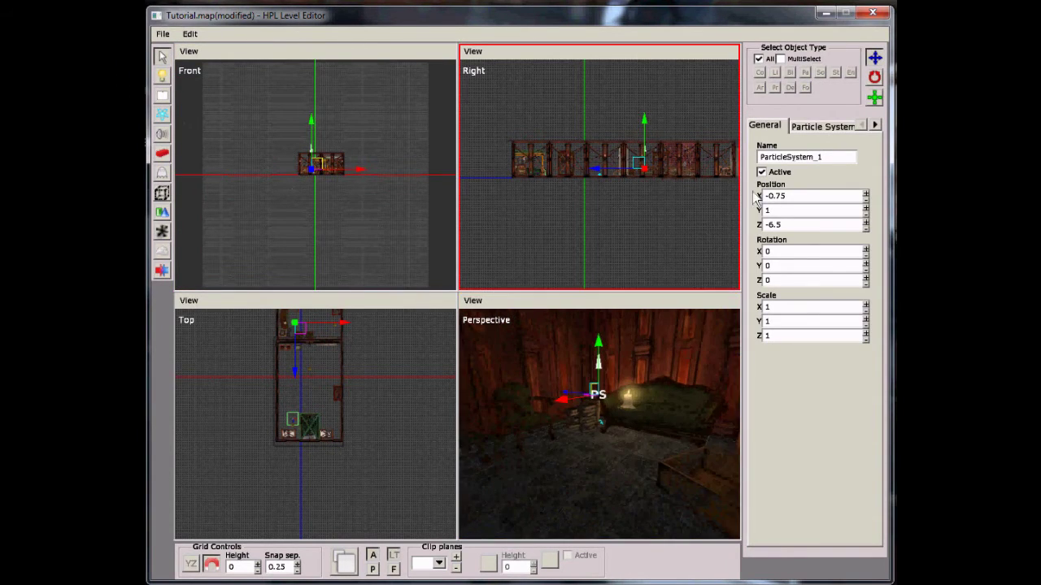
# Examine the fog particle system's fade-at-distance settings, from Min End and Min Start to Max Start.
pyautogui.click(827, 125)
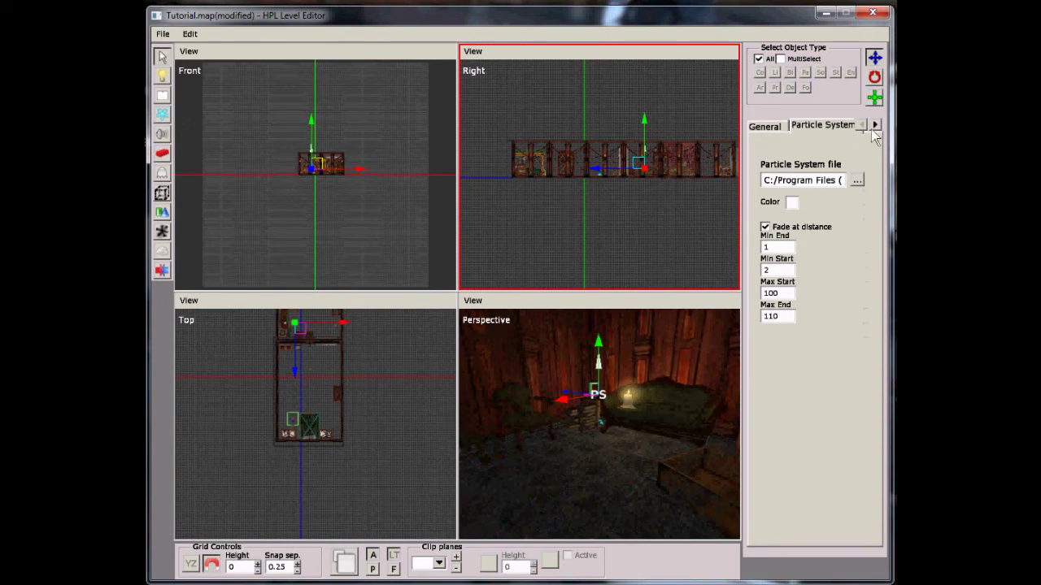
pyautogui.click(779, 246)
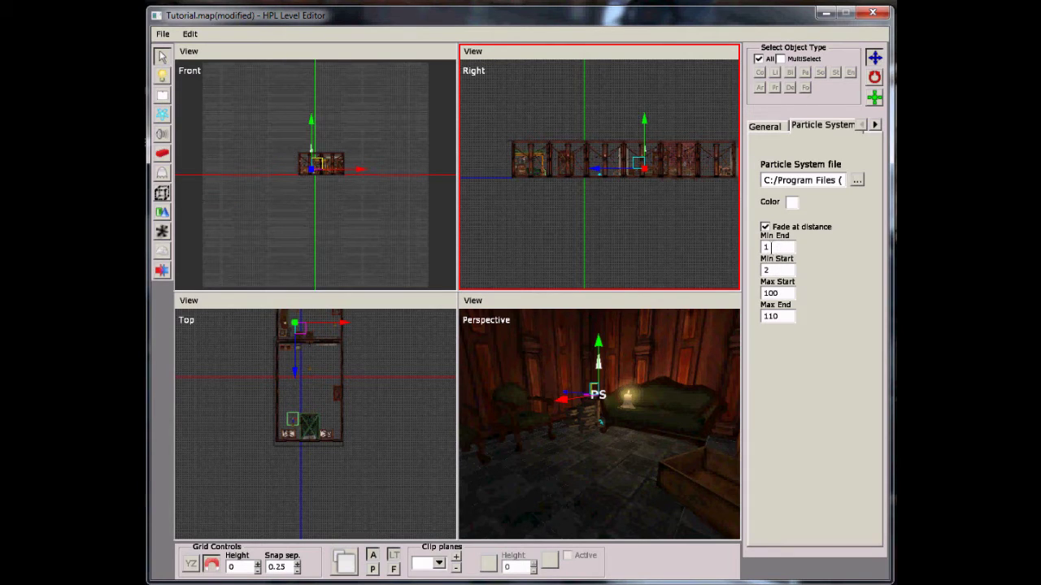
pyautogui.moveTo(768, 248); pyautogui.dragTo(756, 251)
pyautogui.click(533, 425)
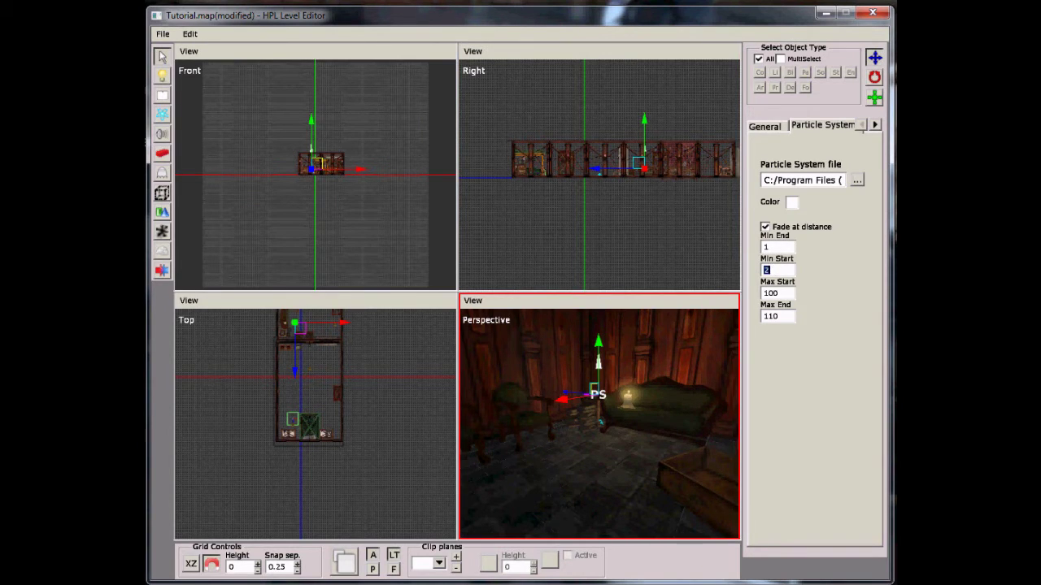
pyautogui.keyDown('alt'); pyautogui.moveTo(654, 382); pyautogui.dragTo(657, 408); pyautogui.keyUp('alt')
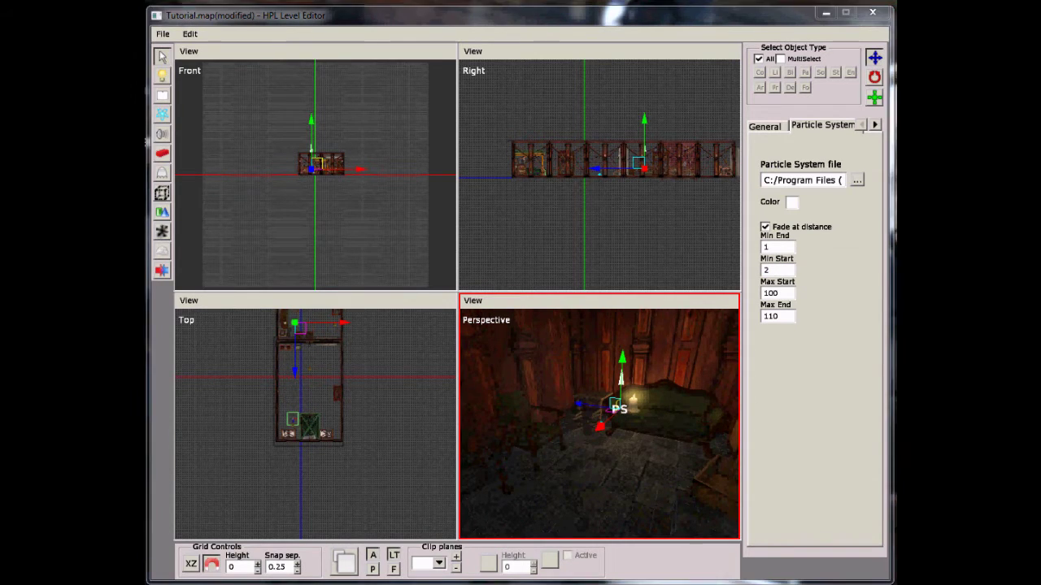
pyautogui.keyDown('alt'); pyautogui.moveTo(587, 382); pyautogui.dragTo(599, 423); pyautogui.keyUp('alt')
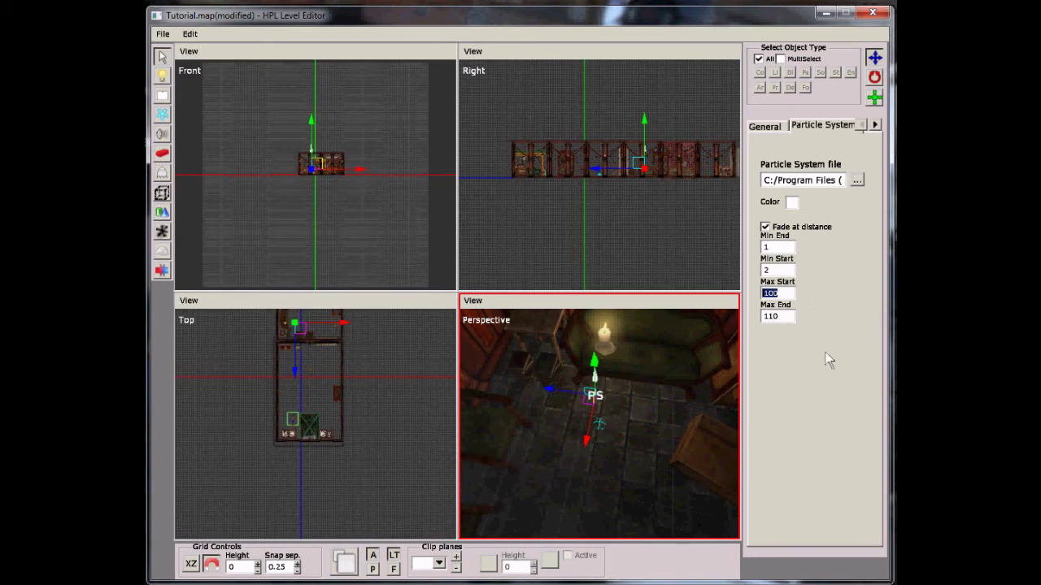
# Set the fog particle system's Max Start fade distance to 5.
pyautogui.write('1')
pyautogui.press('BackSpace')
pyautogui.write('5')
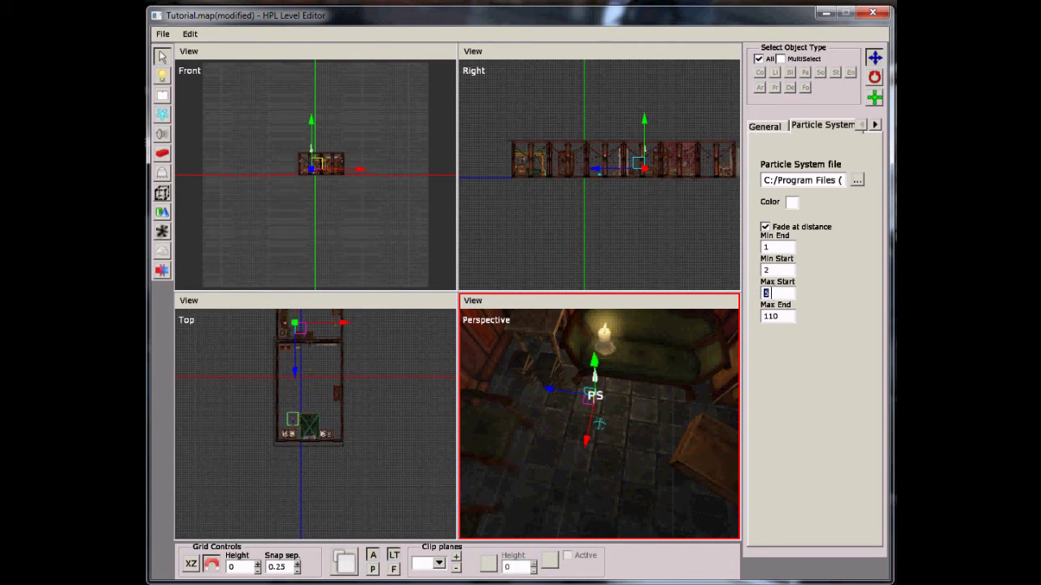
pyautogui.moveTo(583, 510); pyautogui.dragTo(647, 459, button='middle')
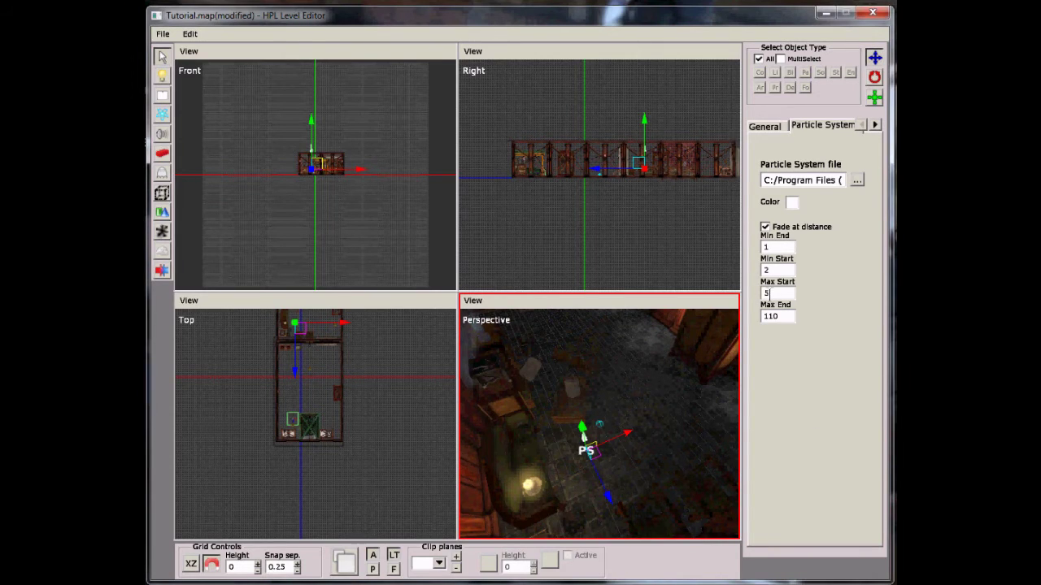
# Set the fog particle system's Max End fade distance to 15.
pyautogui.moveTo(696, 439); pyautogui.dragTo(658, 415, button='middle')
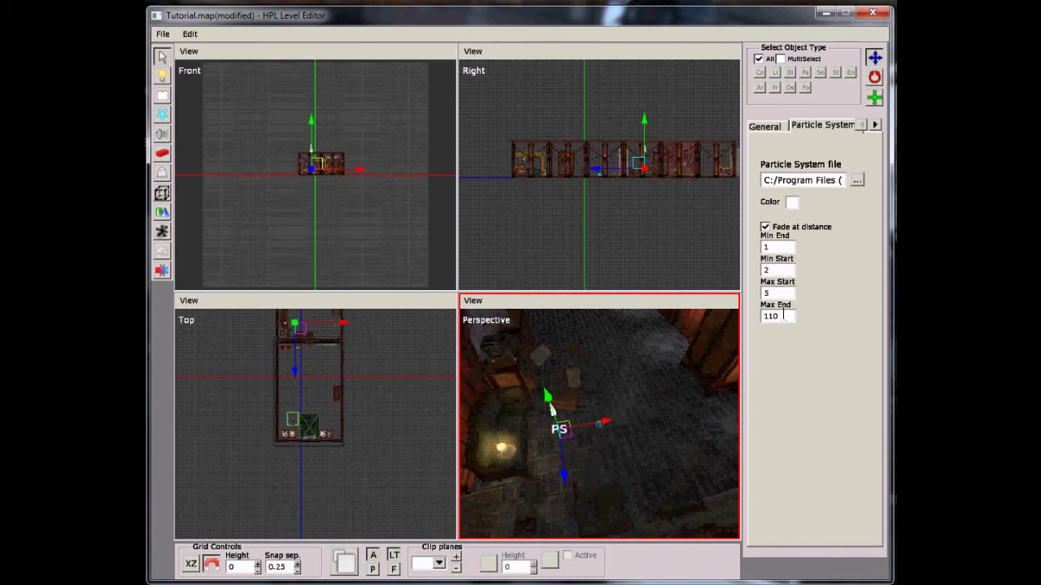
pyautogui.moveTo(663, 365)
pyautogui.mouseDown(button='middle')
pyautogui.moveTo(635, 412)
pyautogui.moveTo(642, 348)
pyautogui.moveTo(643, 388)
pyautogui.moveTo(648, 378)
pyautogui.mouseUp(button='middle')
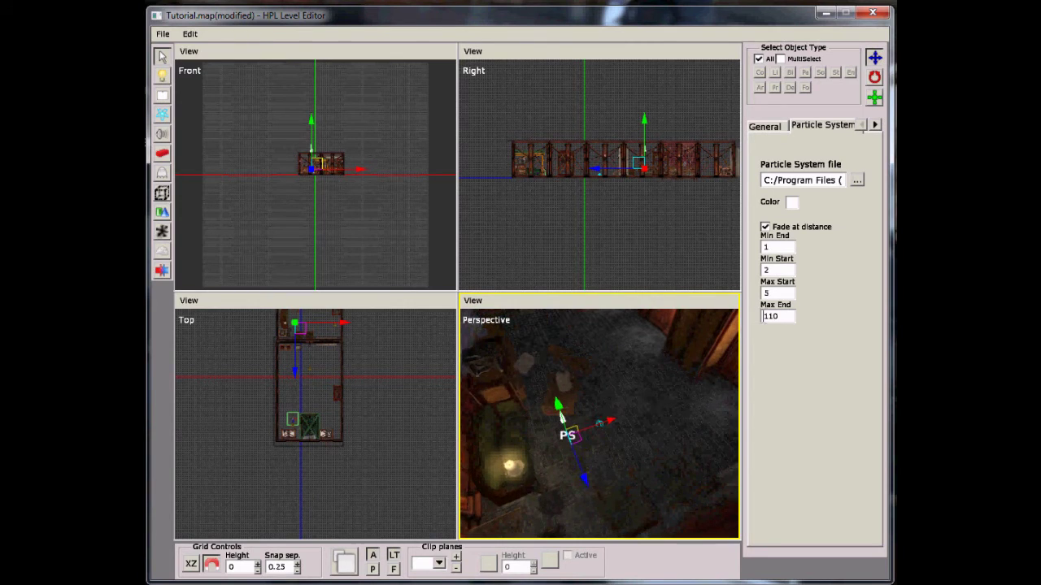
pyautogui.moveTo(781, 316); pyautogui.dragTo(773, 316)
pyautogui.write('15')
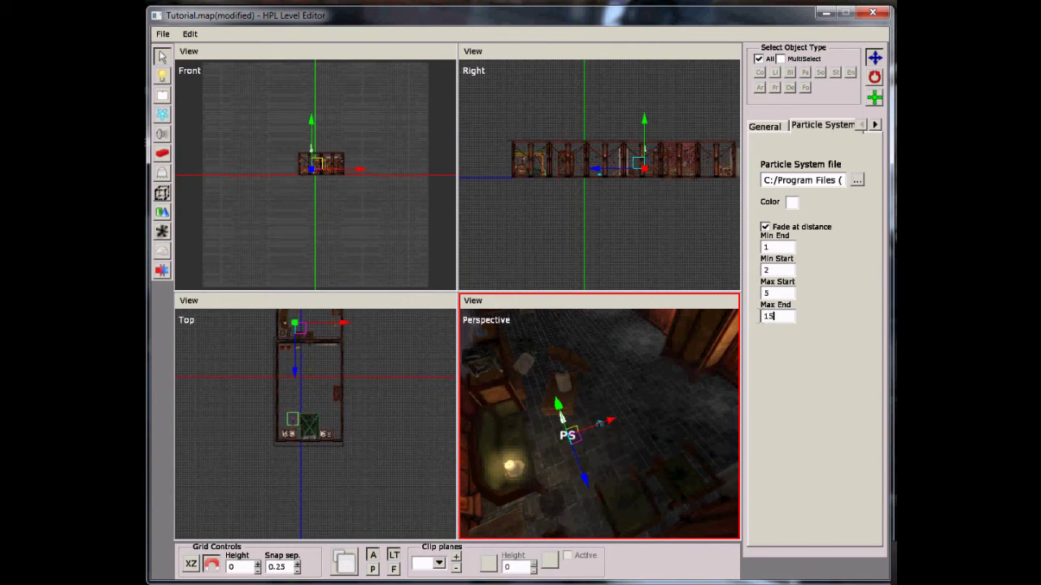
# Set the fog particle system's Min End fade distance to 10 and its Min Start to 5.
pyautogui.moveTo(716, 476); pyautogui.dragTo(609, 454, button='middle')
pyautogui.click(772, 248)
pyautogui.moveTo(772, 248); pyautogui.dragTo(754, 259)
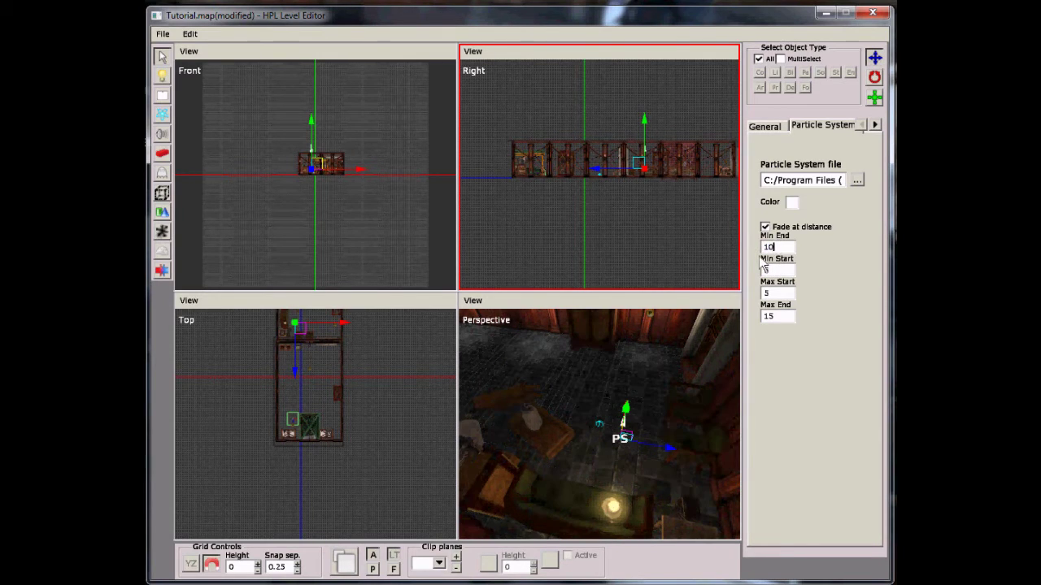
# Place a spotlight on the floor in front of the desk and raise it to a height of 0.5.
pyautogui.keyDown('alt'); pyautogui.moveTo(579, 386); pyautogui.dragTo(697, 364, button='middle'); pyautogui.keyUp('alt')
pyautogui.keyDown('alt'); pyautogui.moveTo(698, 371); pyautogui.dragTo(409, 349); pyautogui.keyUp('alt')
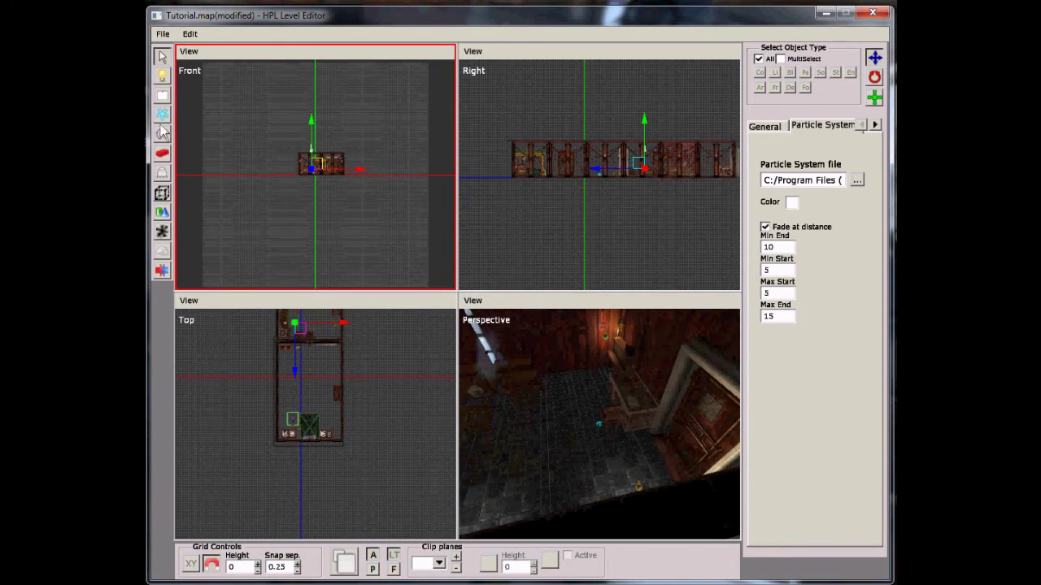
pyautogui.click(161, 75)
pyautogui.keyDown('alt'); pyautogui.moveTo(608, 420); pyautogui.dragTo(645, 337); pyautogui.keyUp('alt')
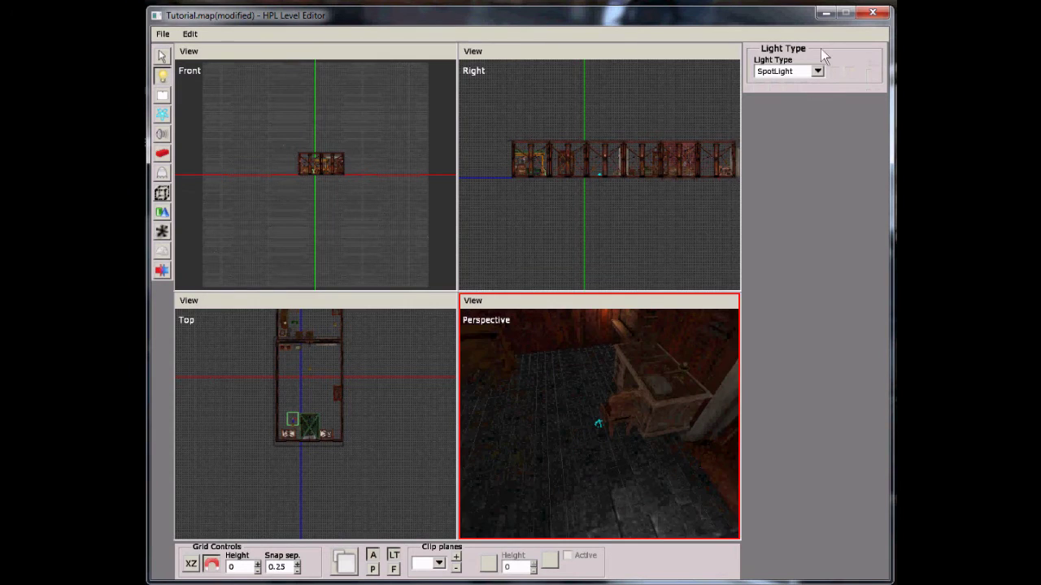
pyautogui.click(564, 434)
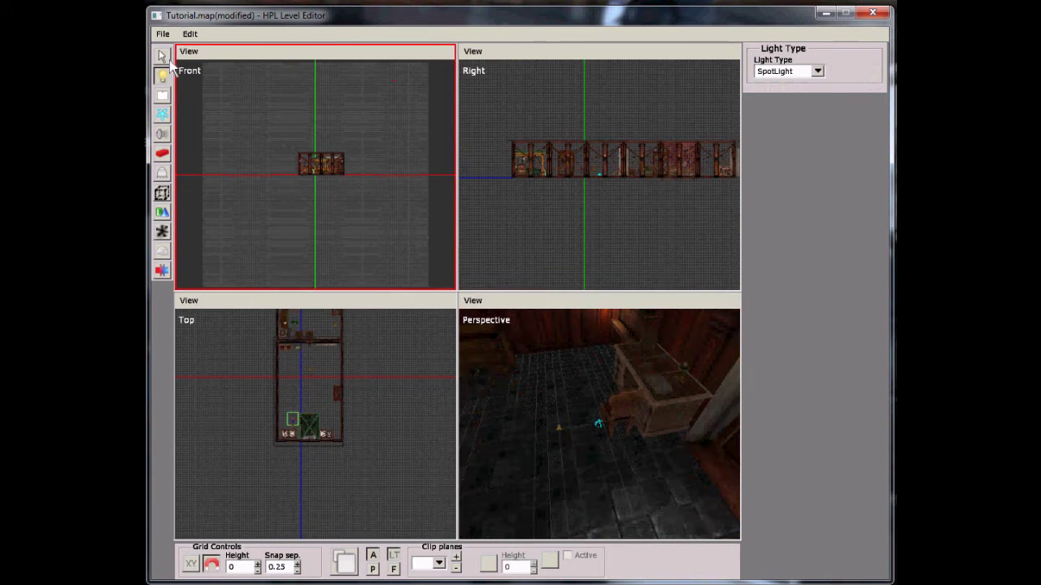
pyautogui.click(162, 57)
pyautogui.click(559, 428)
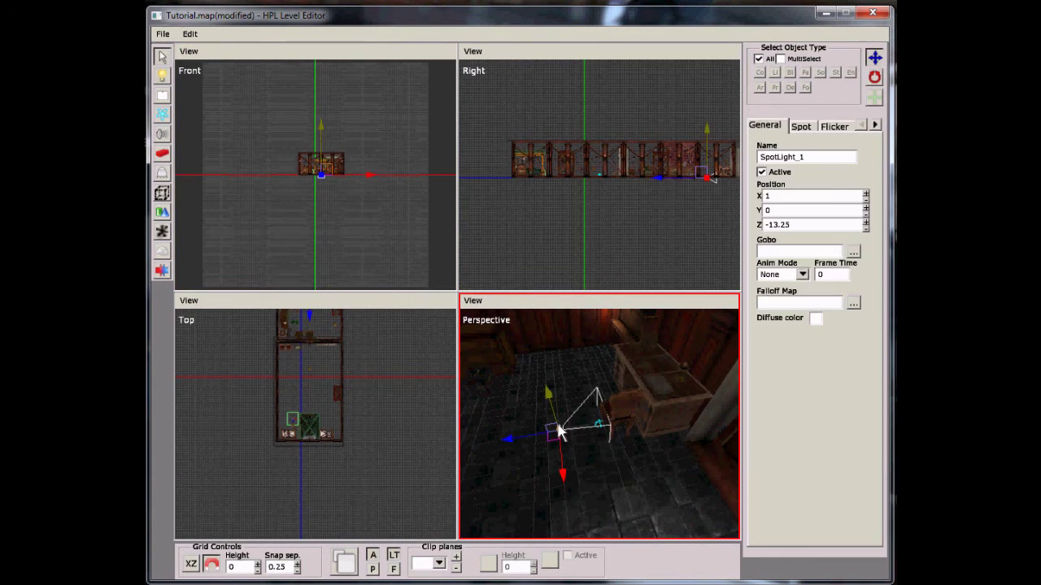
pyautogui.click(547, 416)
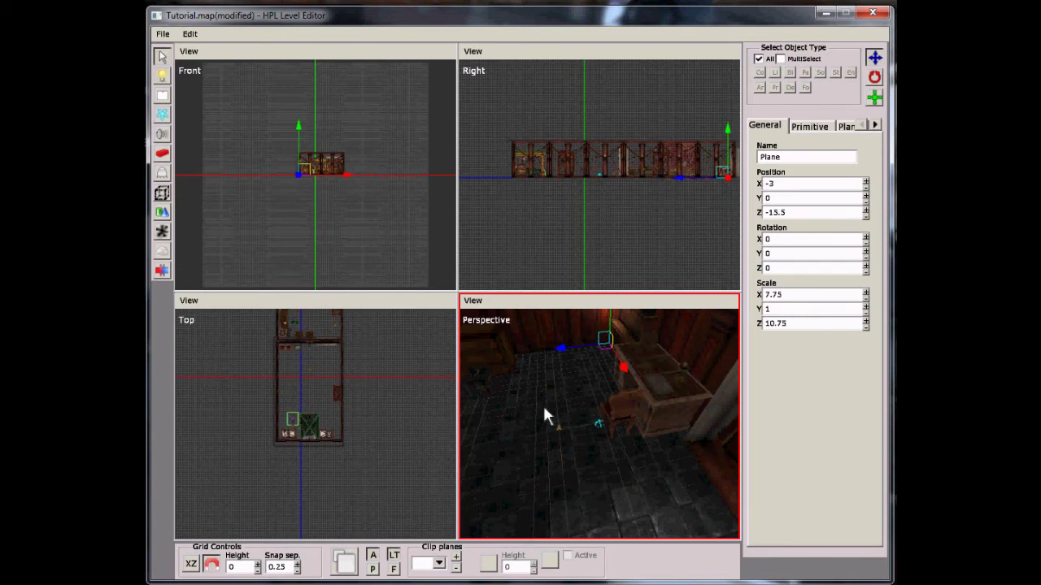
pyautogui.click(560, 429)
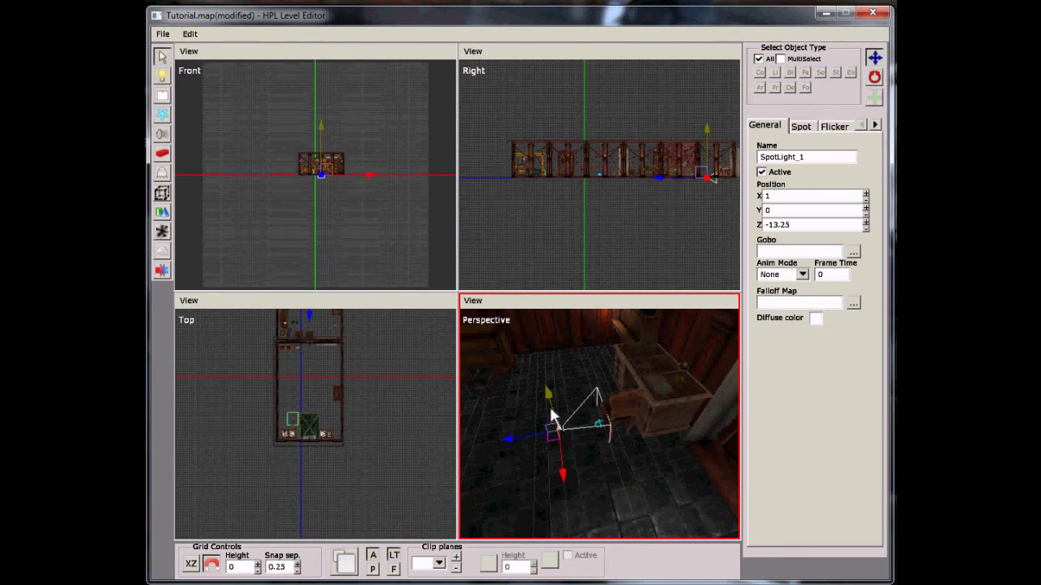
pyautogui.moveTo(550, 398); pyautogui.dragTo(547, 385)
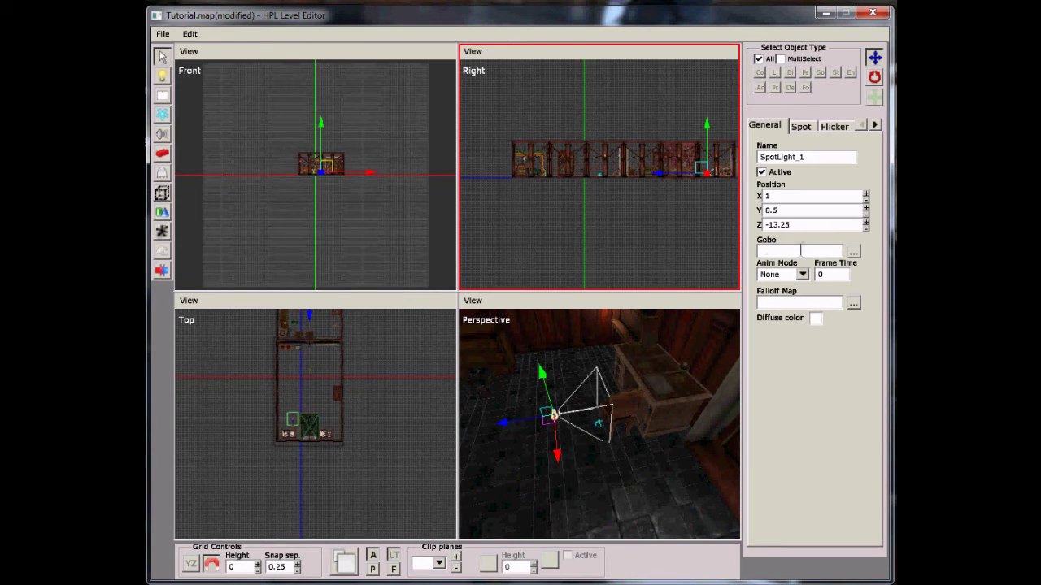
# Apply the wide arched castle window gobo to the spotlight and move it to Y 1.5, Z -15.5 above the desk.
pyautogui.click(853, 253)
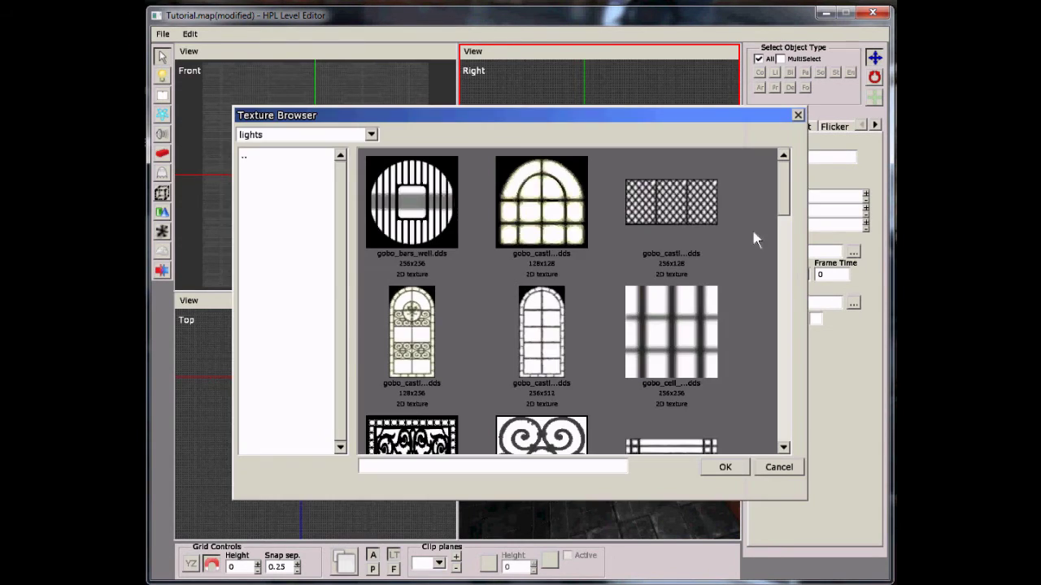
pyautogui.scroll(-10, 586, 215)
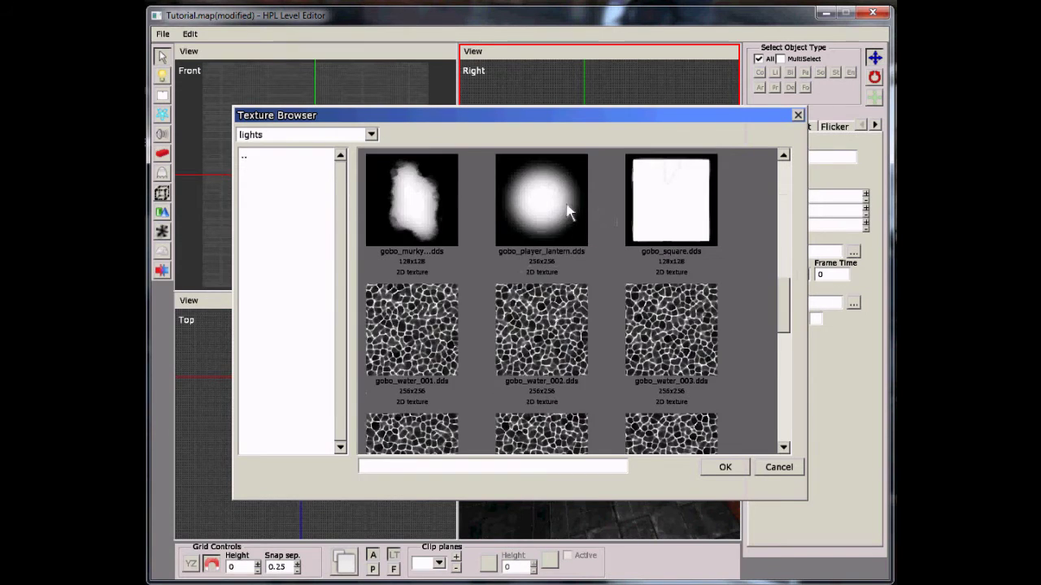
pyautogui.scroll(-5, 537, 236)
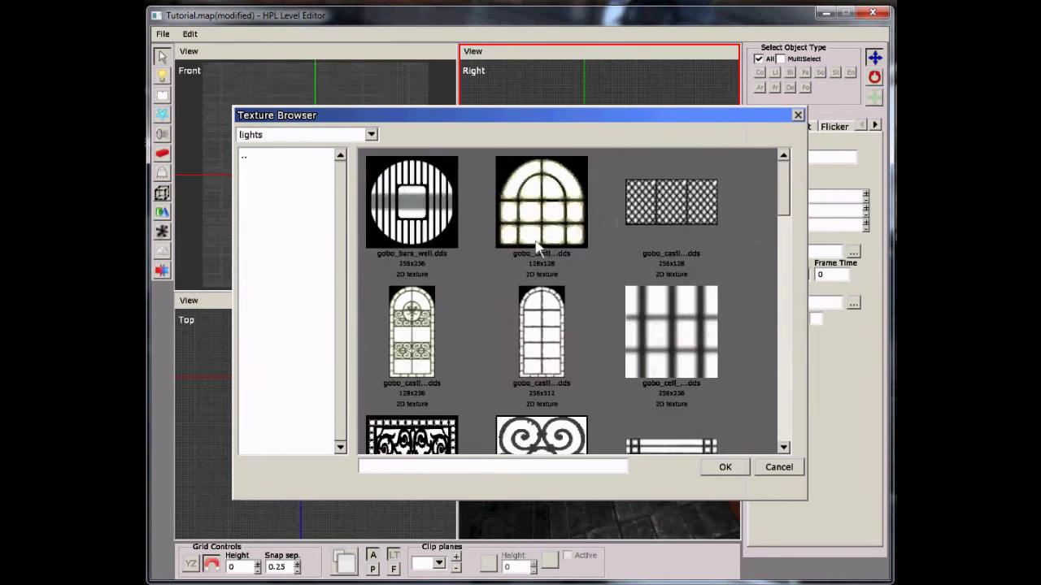
pyautogui.doubleClick(541, 236)
pyautogui.keyDown('alt'); pyautogui.moveTo(576, 377); pyautogui.dragTo(564, 332); pyautogui.keyUp('alt')
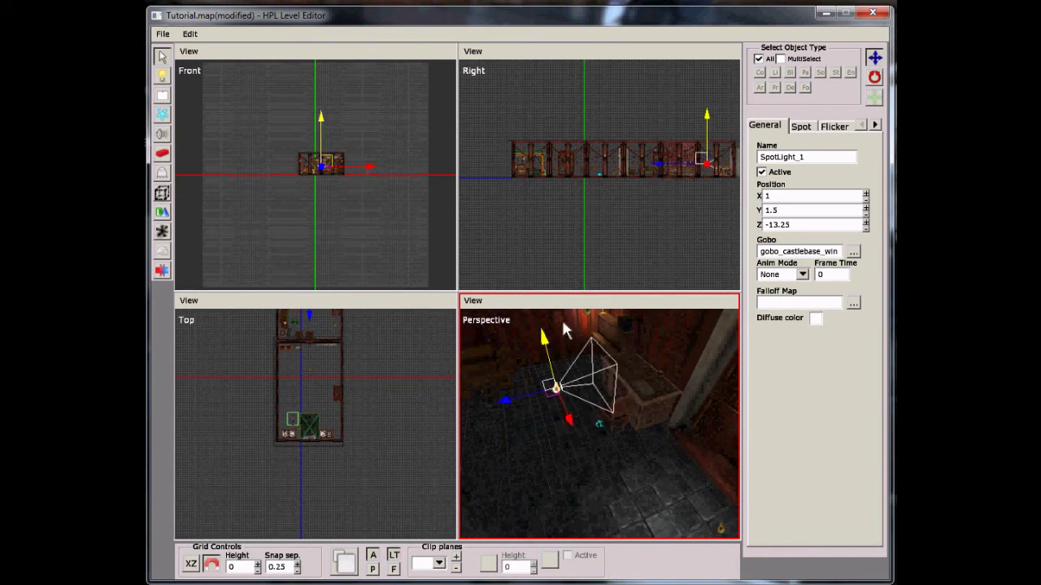
pyautogui.moveTo(511, 398); pyautogui.dragTo(638, 346)
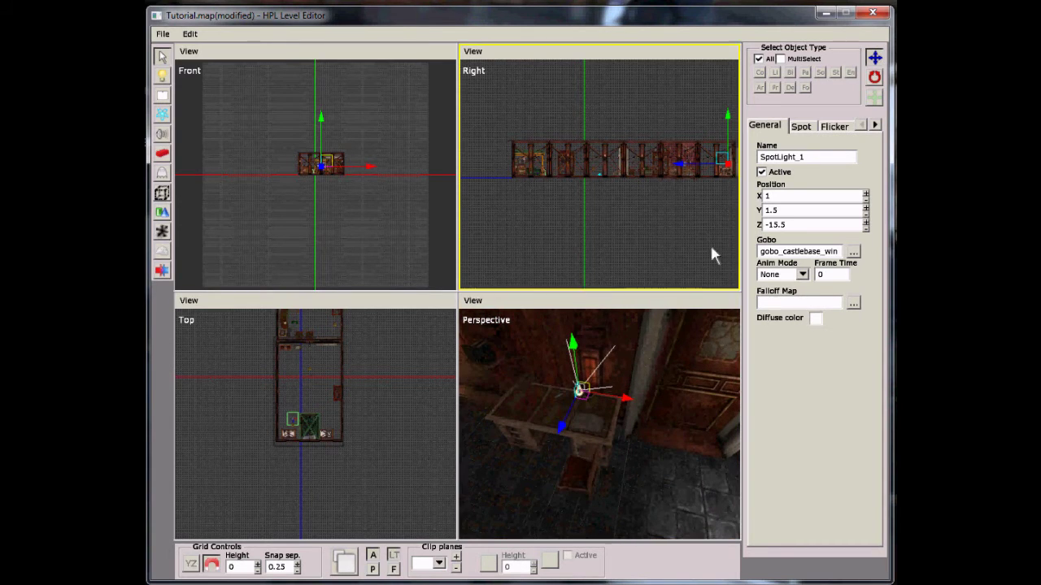
# Open the spotlight's Spot settings and delete the light from the map.
pyautogui.click(801, 126)
pyautogui.click(788, 274)
pyautogui.click(788, 274)
pyautogui.click(789, 274)
pyautogui.click(789, 274)
pyautogui.click(789, 274)
pyautogui.click(789, 274)
pyautogui.click(789, 274)
pyautogui.moveTo(558, 437)
pyautogui.keyDown('alt'); pyautogui.mouseDown()
pyautogui.moveTo(513, 523)
pyautogui.moveTo(690, 418)
pyautogui.moveTo(644, 407)
pyautogui.moveTo(649, 379)
pyautogui.moveTo(683, 452)
pyautogui.moveTo(649, 431)
pyautogui.moveTo(644, 404)
pyautogui.moveTo(610, 393)
pyautogui.moveTo(477, 439)
pyautogui.moveTo(600, 419)
pyautogui.moveTo(623, 399)
pyautogui.moveTo(555, 344)
pyautogui.moveTo(685, 394)
pyautogui.mouseUp(); pyautogui.keyUp('alt')
pyautogui.press('Delete')
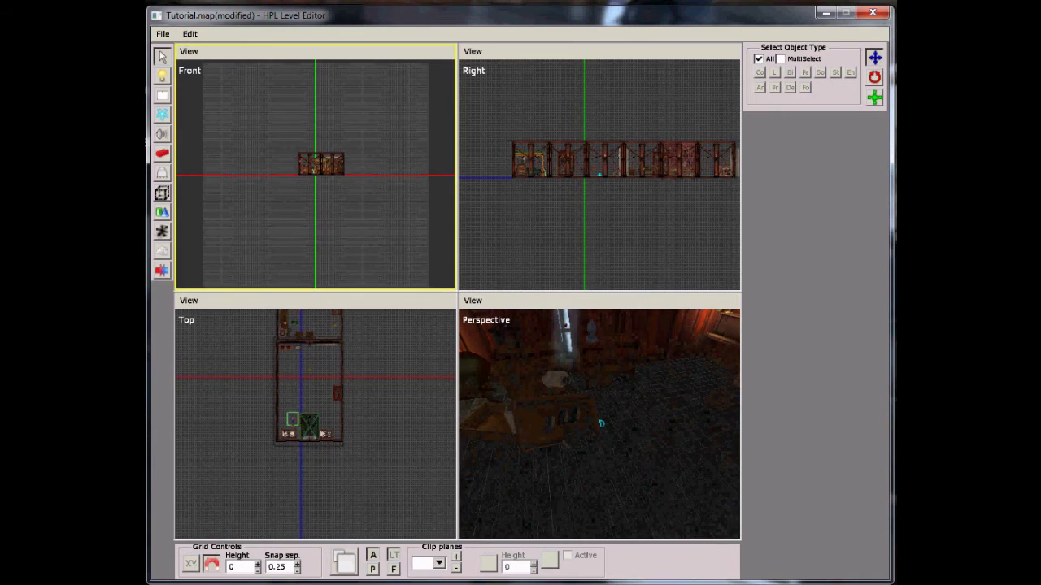
# Place a white fog area on the floor in front of the green sofa.
pyautogui.click(163, 96)
pyautogui.keyDown('alt'); pyautogui.moveTo(549, 421); pyautogui.dragTo(526, 383); pyautogui.keyUp('alt')
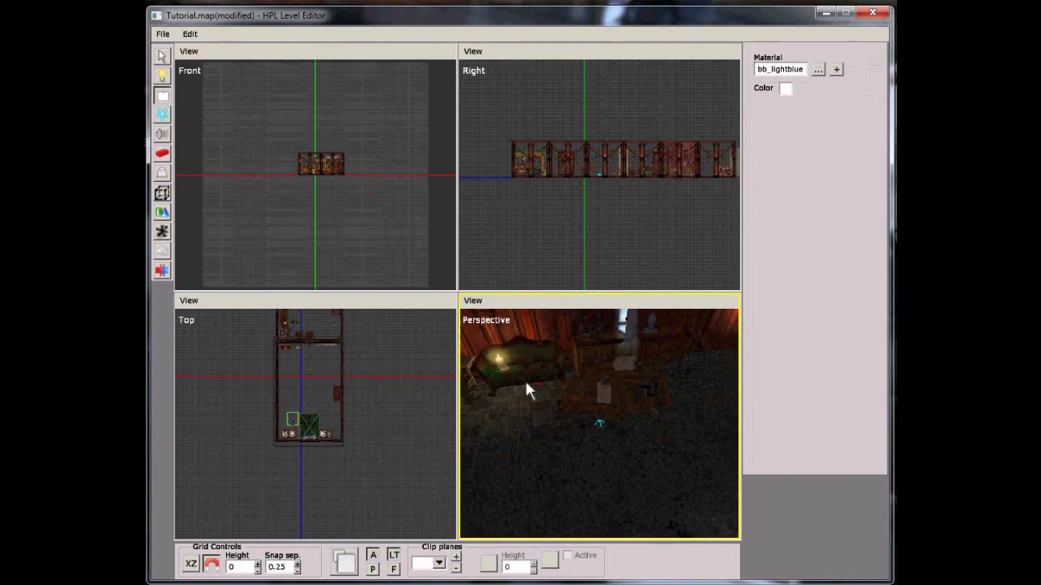
pyautogui.click(163, 254)
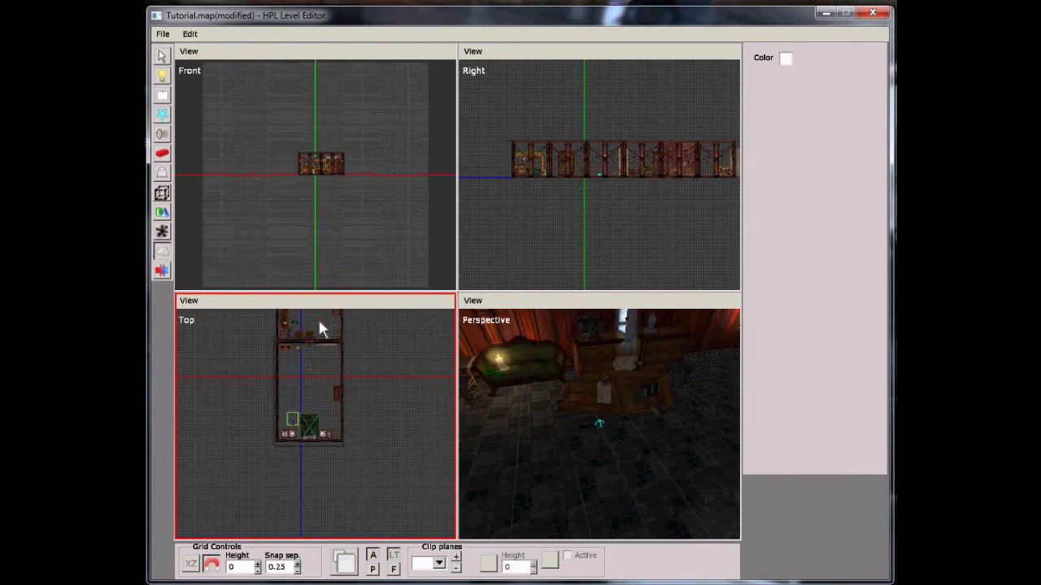
pyautogui.keyDown('alt'); pyautogui.moveTo(569, 390); pyautogui.dragTo(753, 411); pyautogui.keyUp('alt')
pyautogui.click(697, 100)
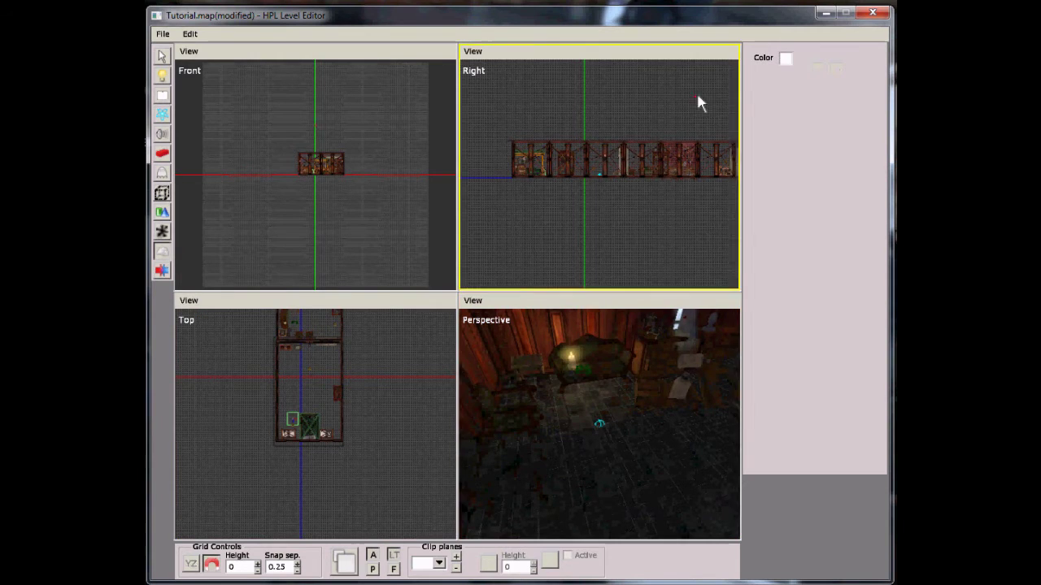
pyautogui.click(786, 59)
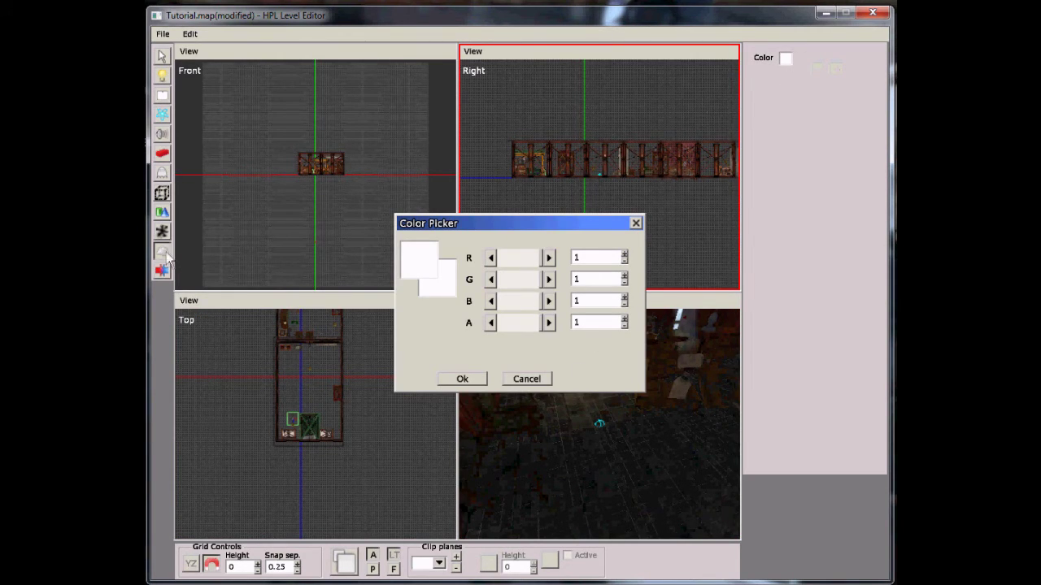
pyautogui.moveTo(544, 258); pyautogui.dragTo(533, 262)
pyautogui.click(462, 379)
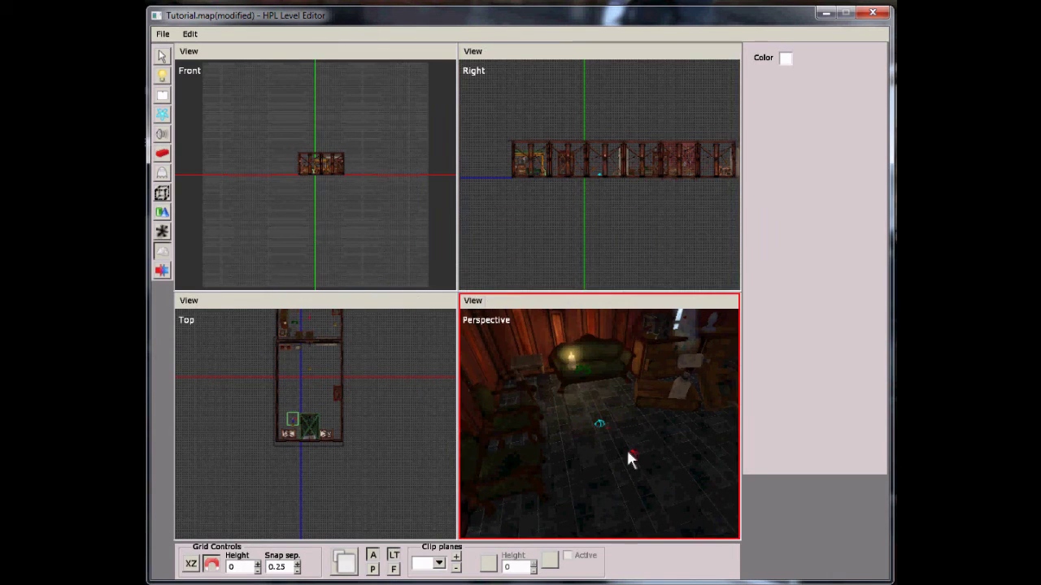
pyautogui.click(162, 56)
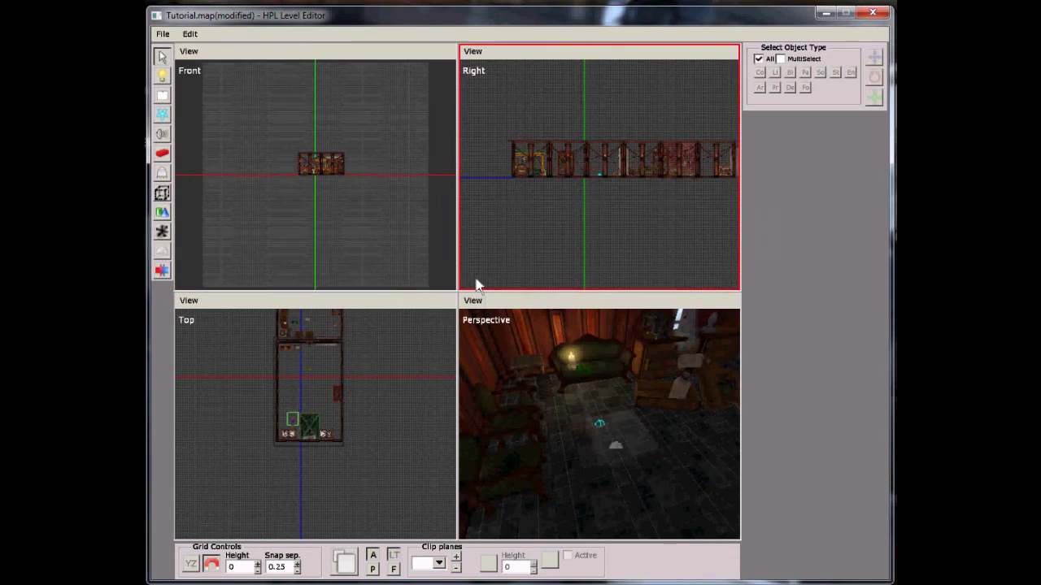
# Lift the fog area in front of the sofa off the floor, and delete it from the map.
pyautogui.click(601, 424)
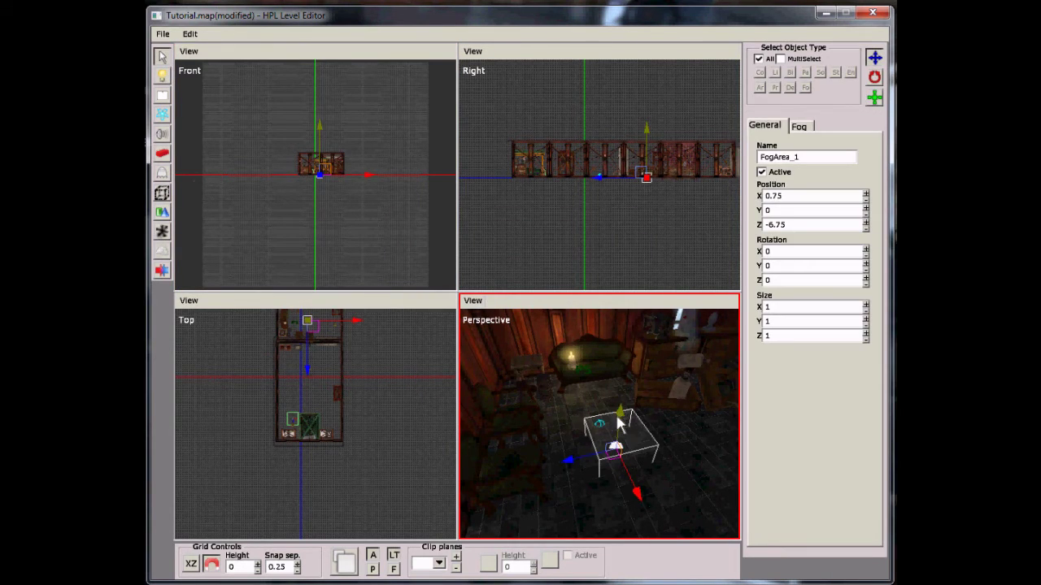
pyautogui.click(800, 129)
pyautogui.moveTo(641, 447); pyautogui.dragTo(623, 407)
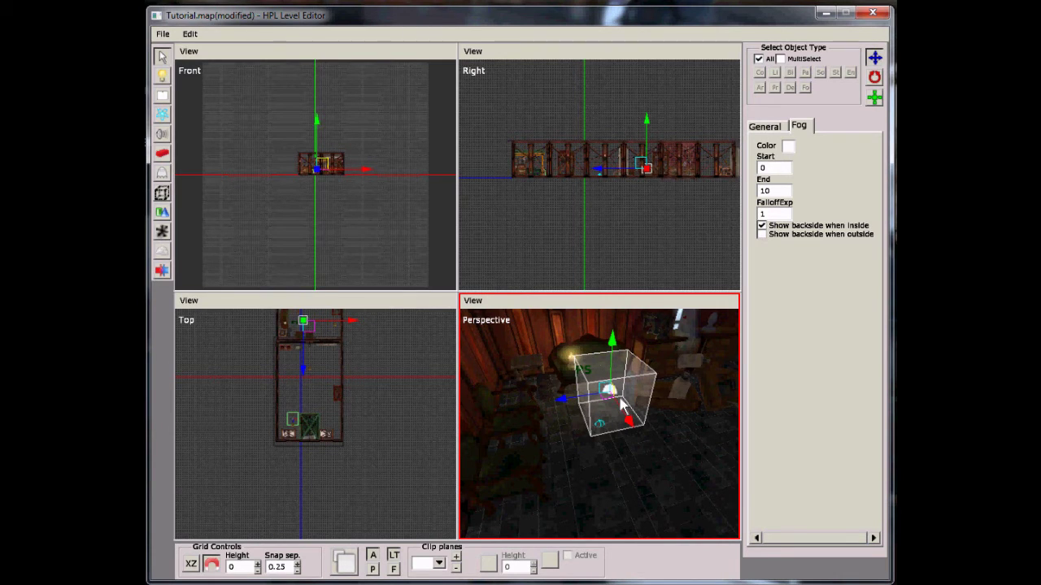
pyautogui.press('Delete')
# Save the map and switch to the game to test it.
pyautogui.keyDown('alt'); pyautogui.moveTo(619, 394); pyautogui.dragTo(605, 358); pyautogui.keyUp('alt')
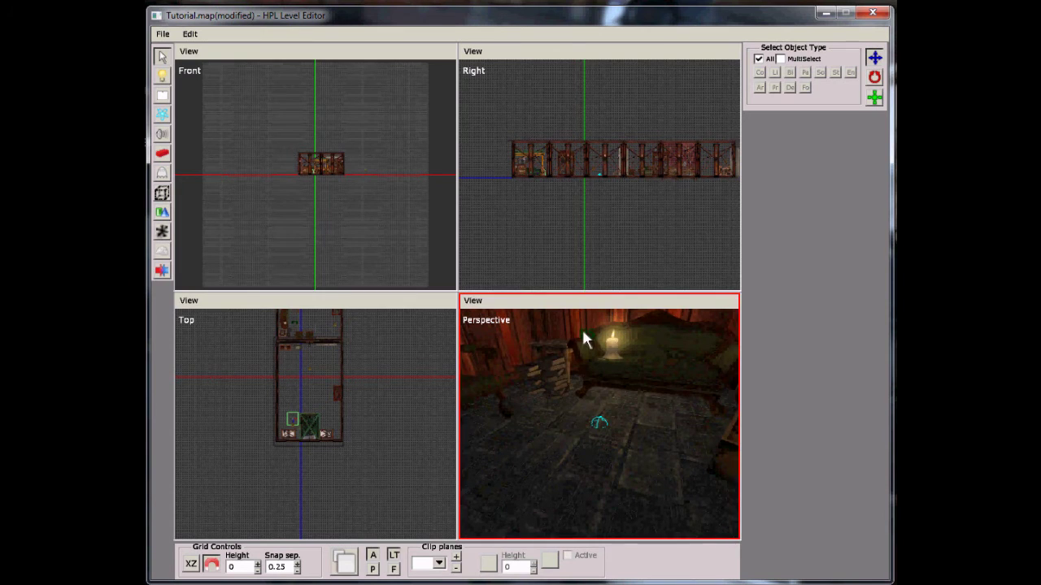
pyautogui.click(581, 327)
pyautogui.keyDown('alt'); pyautogui.moveTo(476, 443); pyautogui.dragTo(463, 382); pyautogui.keyUp('alt')
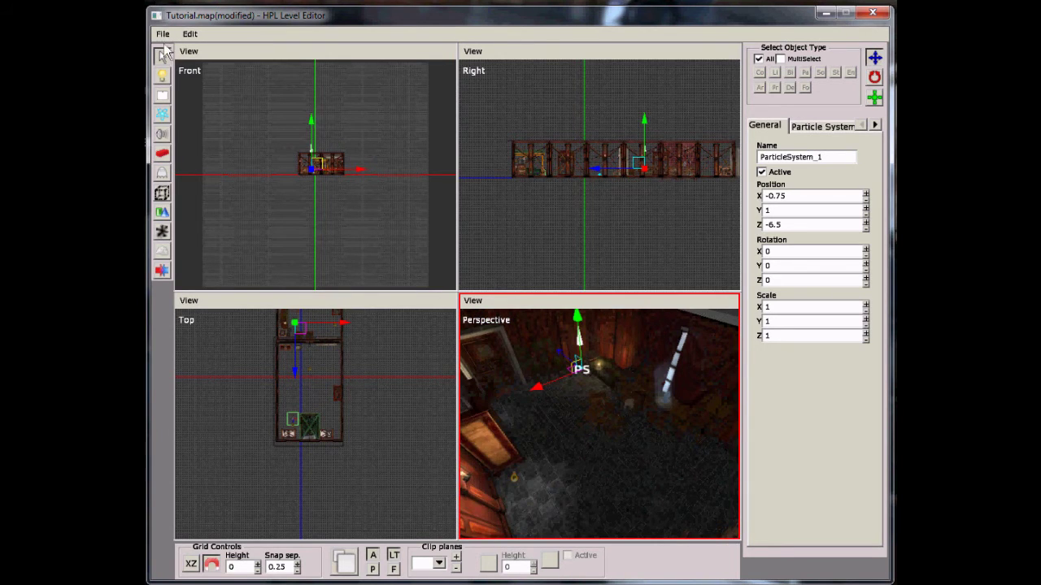
pyautogui.click(163, 34)
pyautogui.click(184, 80)
pyautogui.click(513, 72)
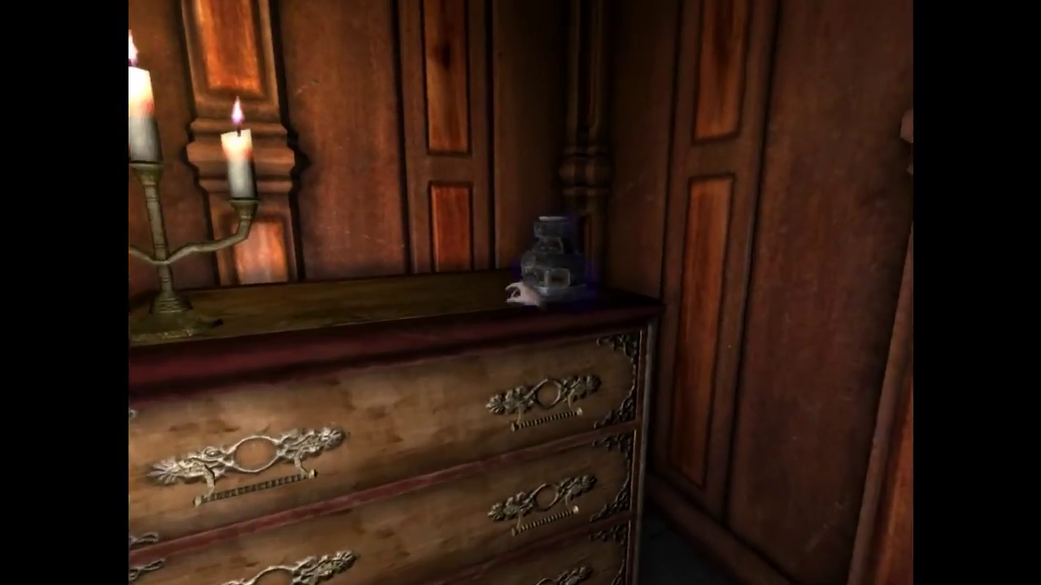
# Open the drawers of the bedside dresser in the game and pick up the oil and the lantern.
pyautogui.click(520, 293)
pyautogui.moveTo(520, 293); pyautogui.dragTo(521, 374)
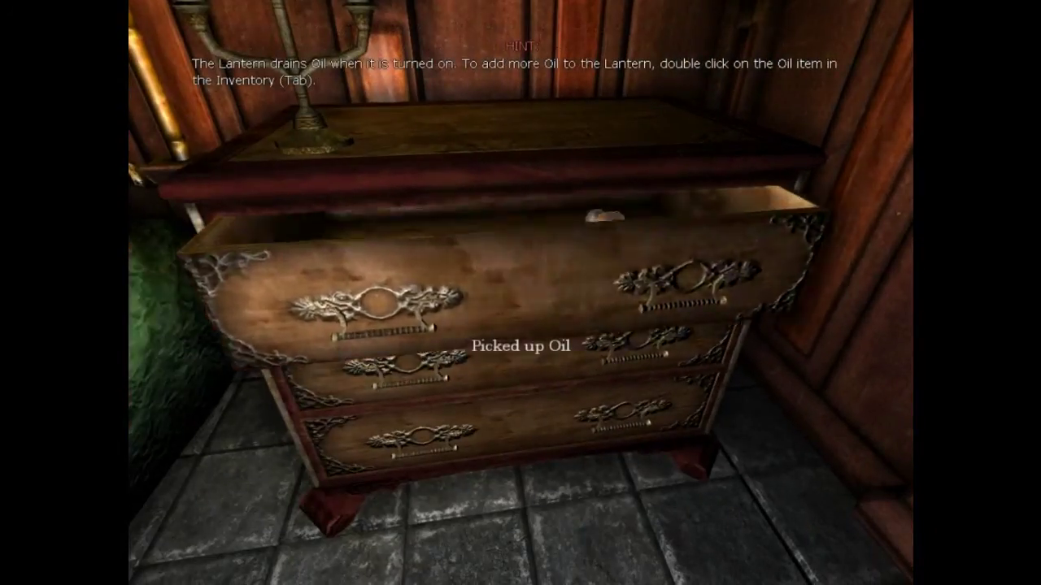
pyautogui.click(521, 293)
pyautogui.moveTo(520, 293); pyautogui.dragTo(520, 374)
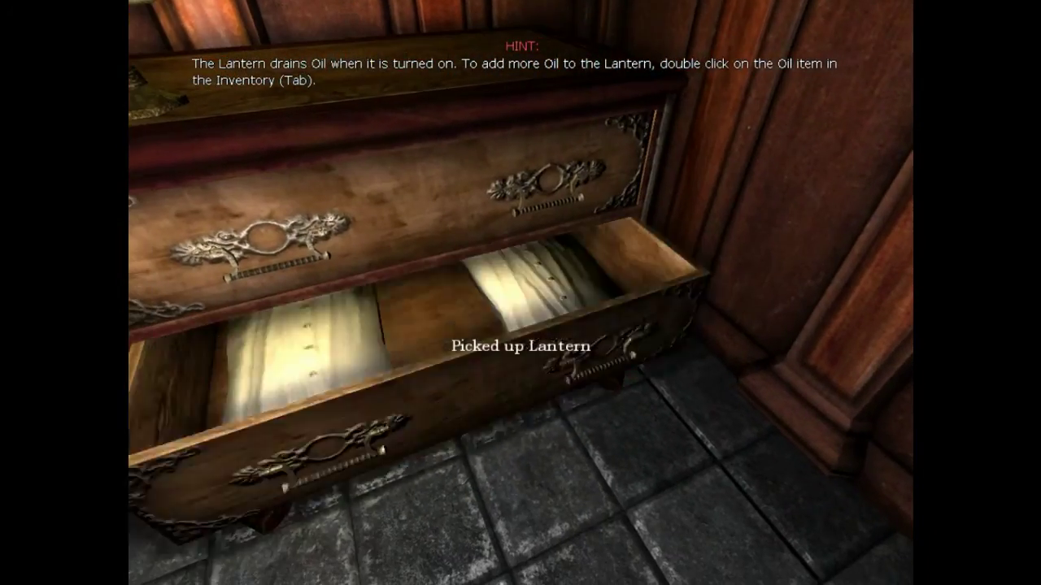
pyautogui.moveTo(521, 293); pyautogui.dragTo(521, 236)
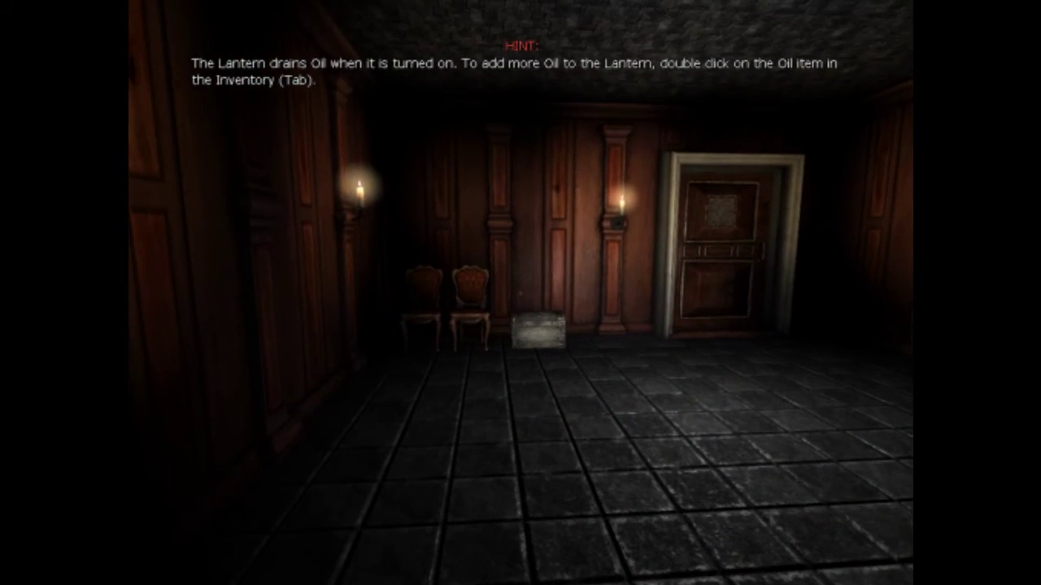
# Light the lantern and test moving the wooden crate that stands on the dresser beside the bed.
pyautogui.press('f')
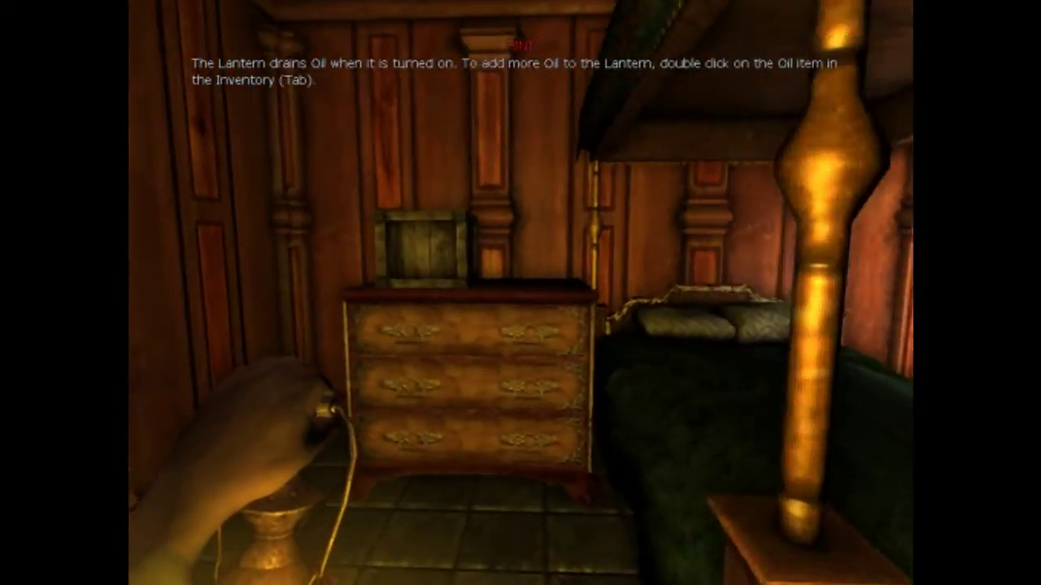
pyautogui.press('w')
pyautogui.moveTo(519, 292)
pyautogui.mouseDown()
pyautogui.moveTo(518, 358)
pyautogui.moveTo(519, 228)
pyautogui.moveTo(521, 350)
pyautogui.moveTo(520, 292)
pyautogui.mouseUp()
pyautogui.press('s')
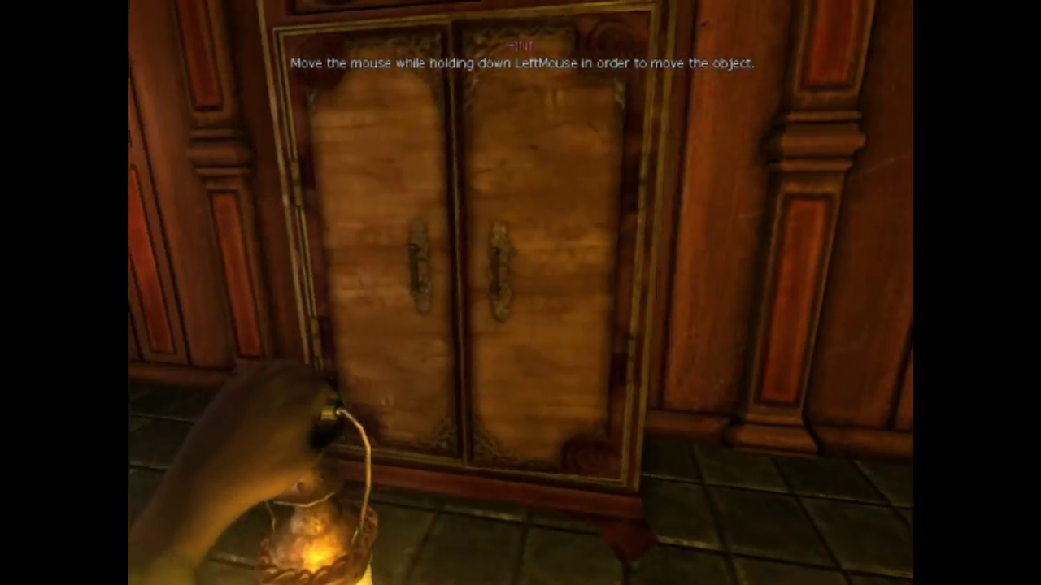
pyautogui.moveTo(521, 293); pyautogui.dragTo(520, 358)
pyautogui.press('w')
pyautogui.click(521, 293)
pyautogui.press('w')
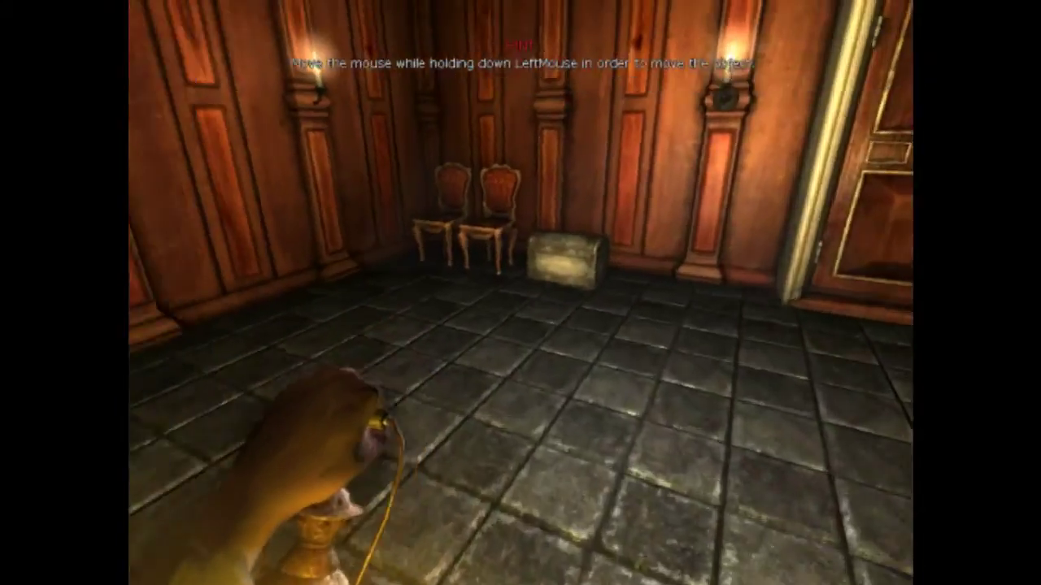
# Put out the lantern, open the chest beside the chairs and pick up the tinderbox inside.
pyautogui.press('w')
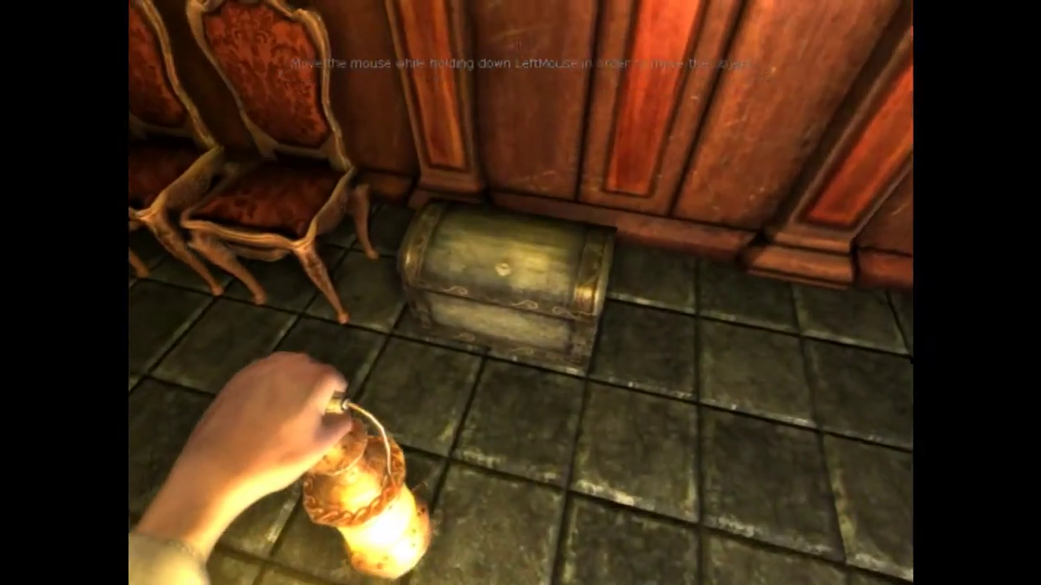
pyautogui.moveTo(520, 309); pyautogui.dragTo(521, 219)
pyautogui.press('f')
pyautogui.click(520, 293)
pyautogui.click(521, 293)
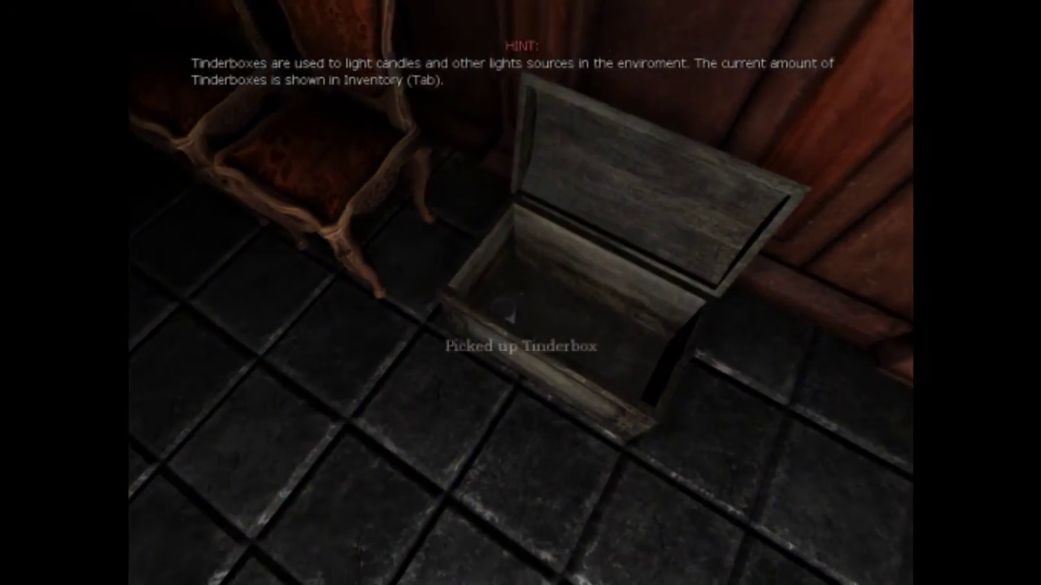
# Check the inventory for the collected tinderboxes and the lantern's oil level.
pyautogui.press('Tab')
pyautogui.moveTo(855, 279)
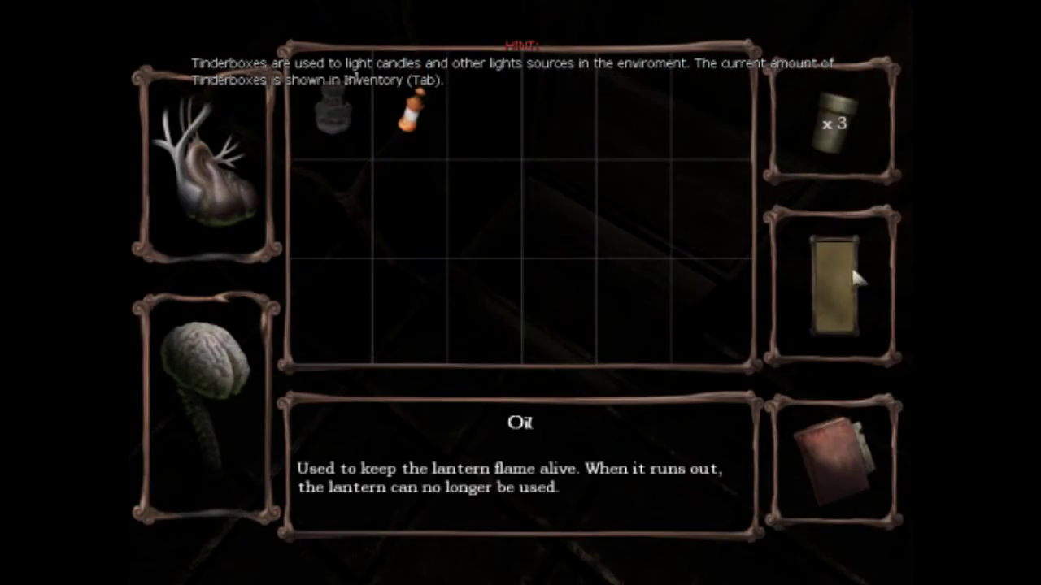
pyautogui.press('Tab')
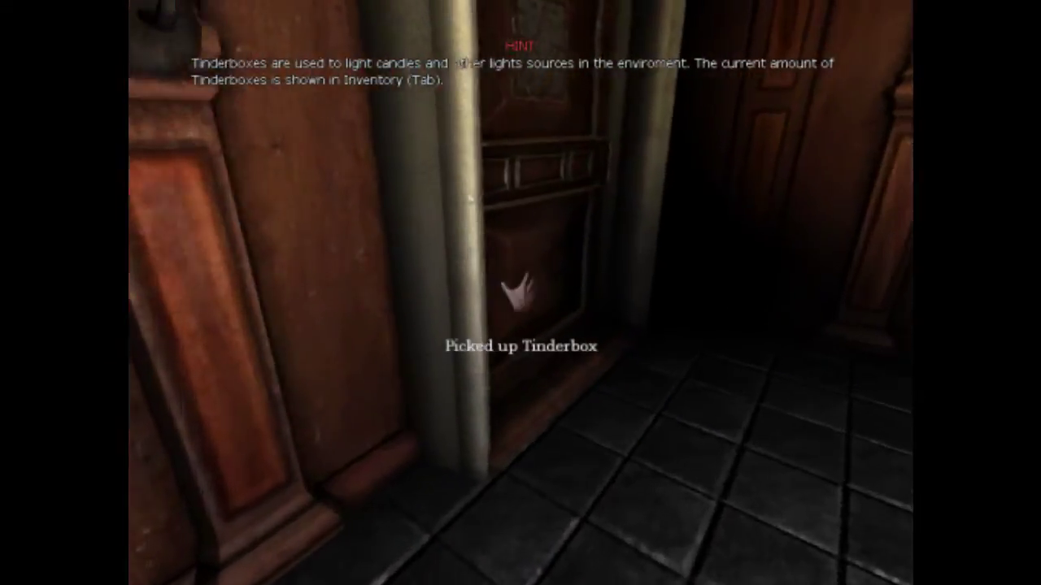
# Light the lantern, open the door between the two rooms and put the lantern out.
pyautogui.press('f')
pyautogui.press('w')
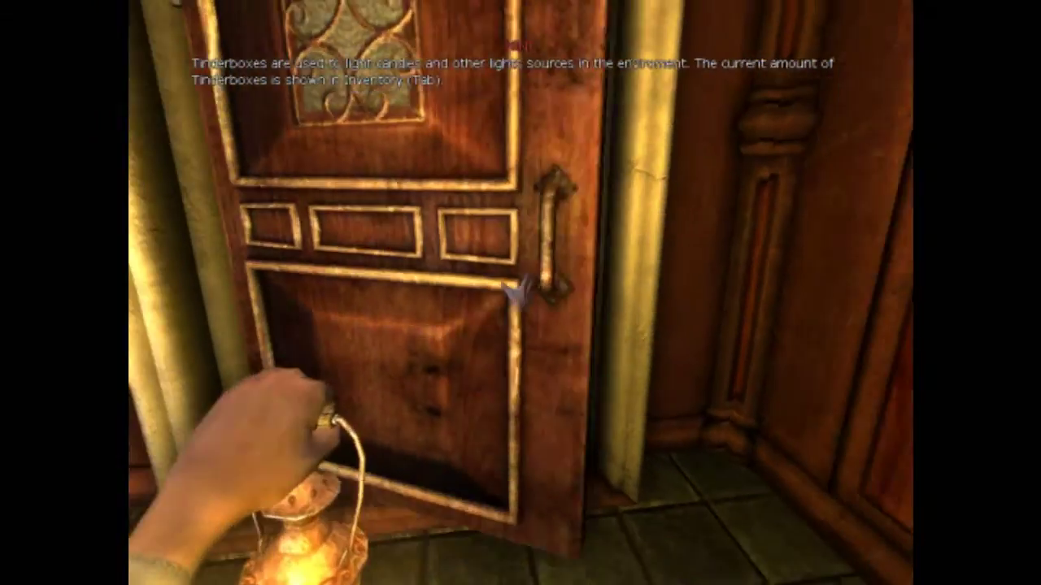
pyautogui.moveTo(518, 294); pyautogui.dragTo(520, 293)
pyautogui.press('f')
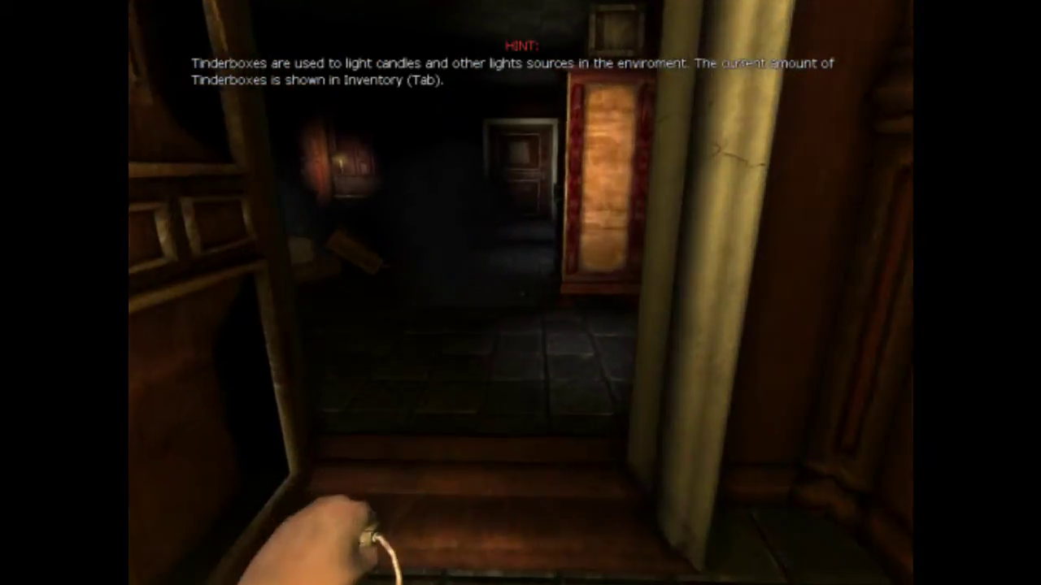
# Move back and forth through the open doorway to examine the fog in the dark bedroom.
pyautogui.press('w')
pyautogui.press('s')
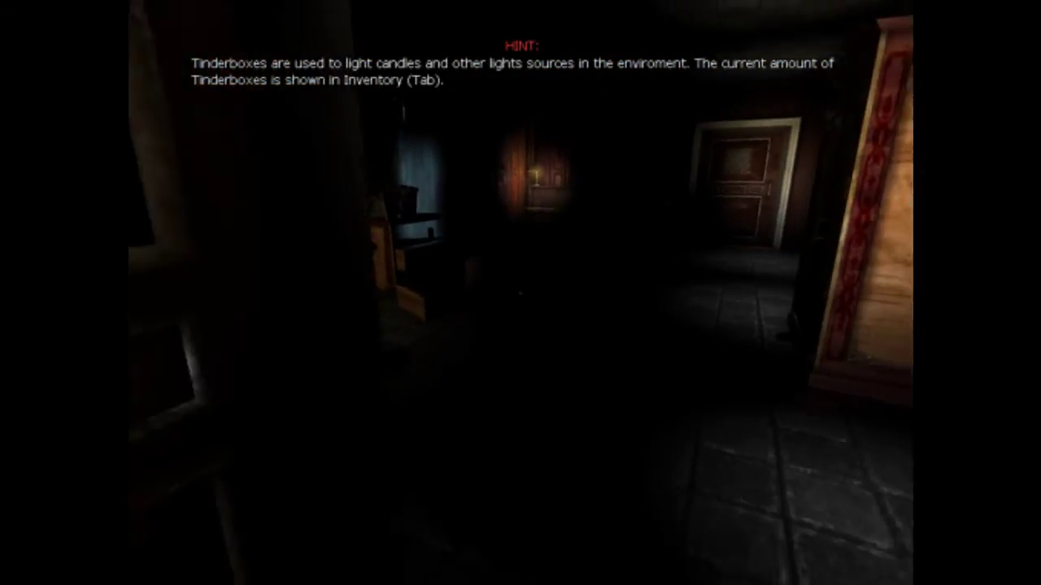
pyautogui.press('s')
pyautogui.press('s')
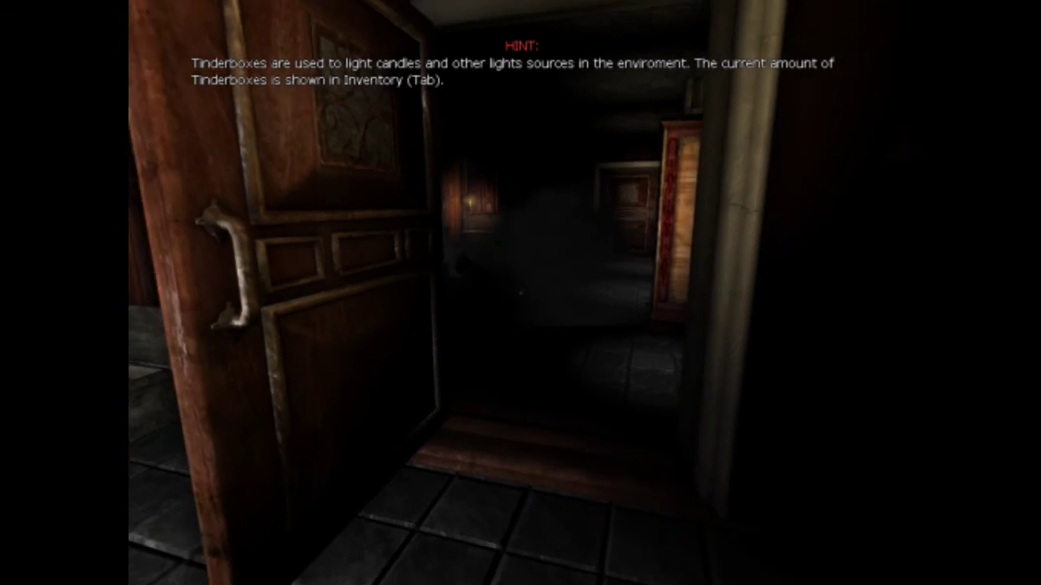
pyautogui.press('w')
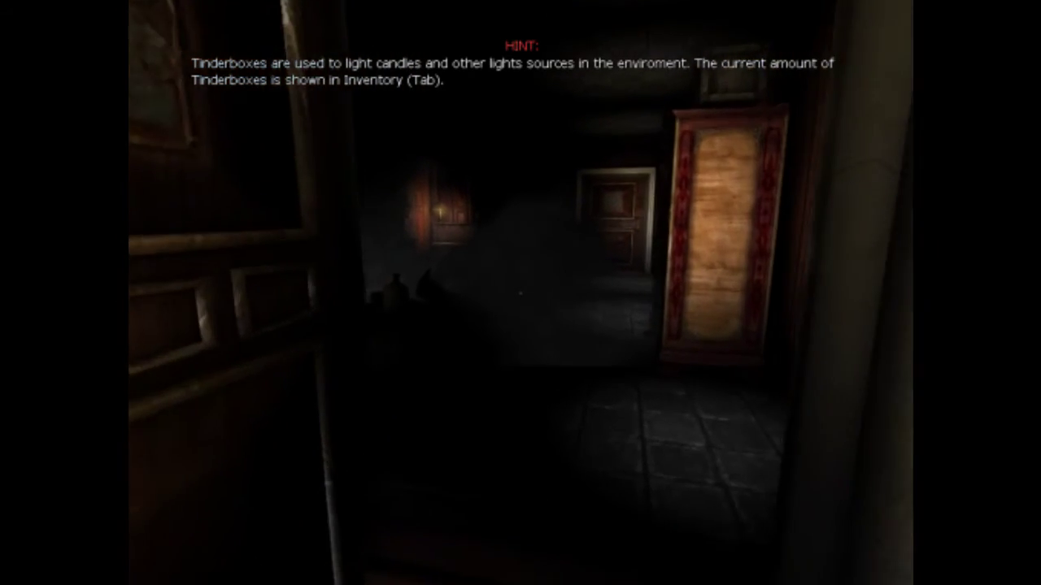
pyautogui.press('w')
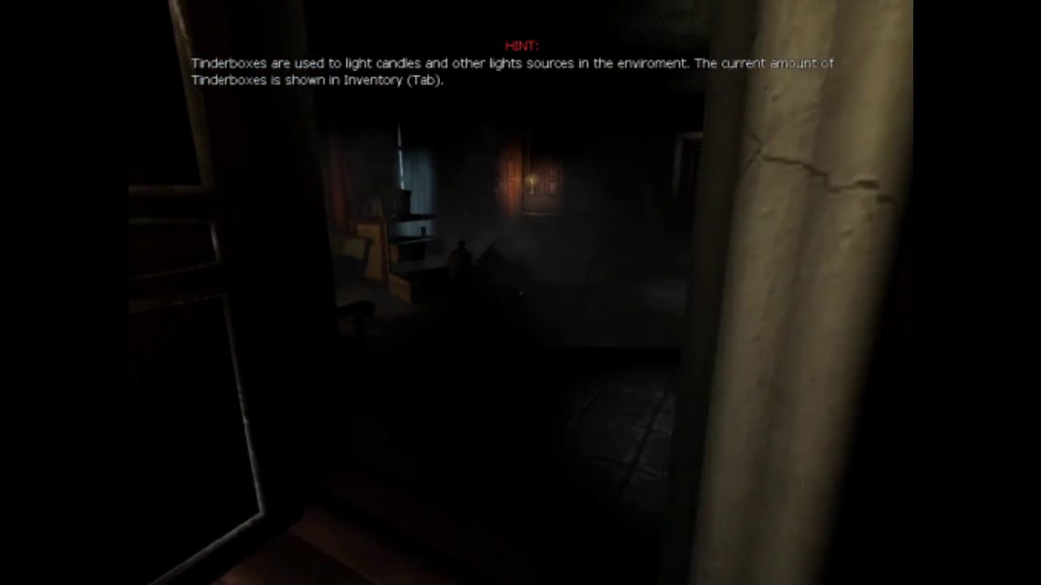
# Examine the window light ray, the sofa candle and the fog in the bedroom with the lantern on and off.
pyautogui.press('f')
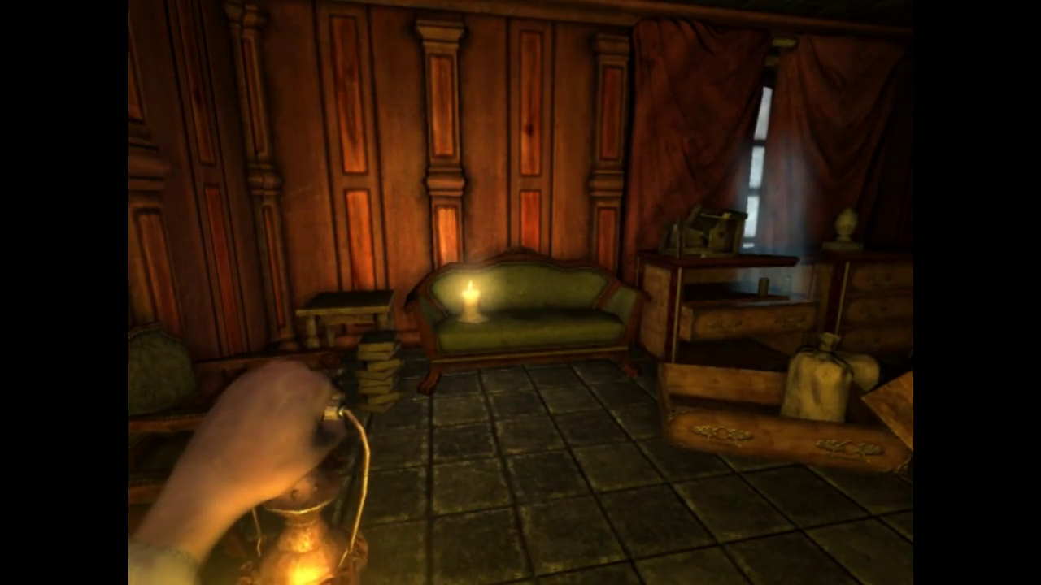
pyautogui.press('f')
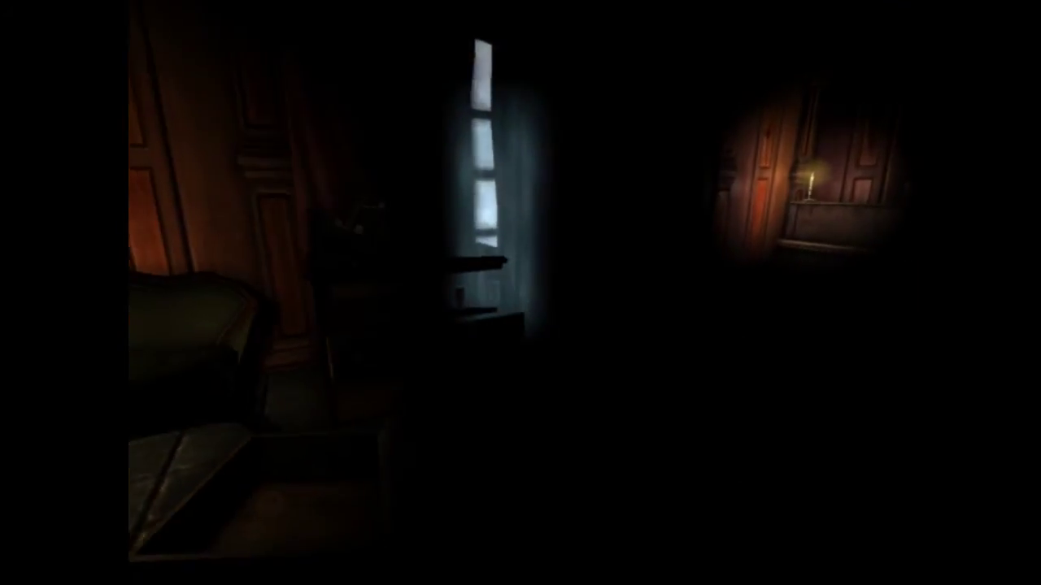
pyautogui.press('s')
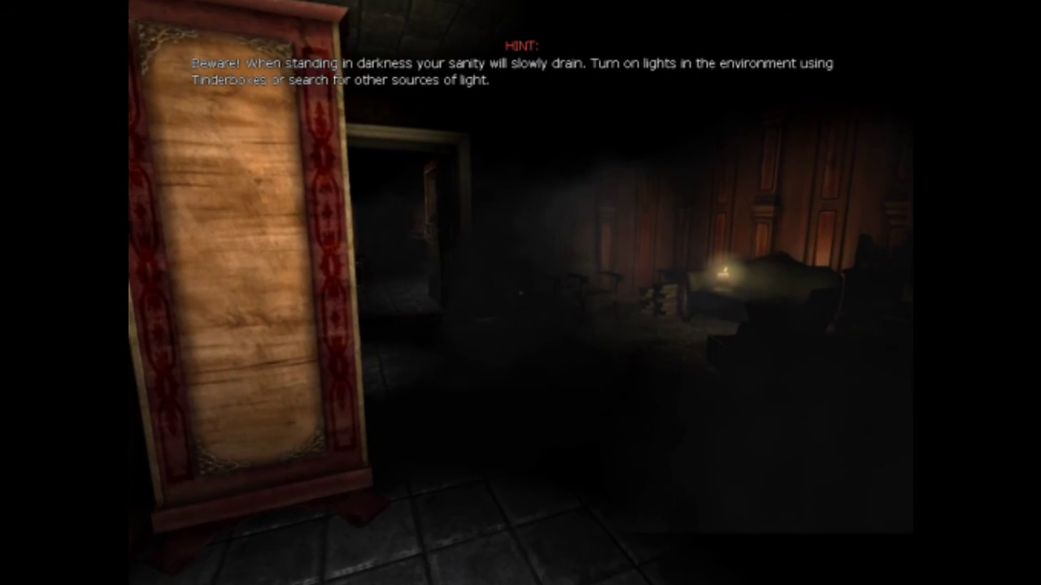
pyautogui.press('w')
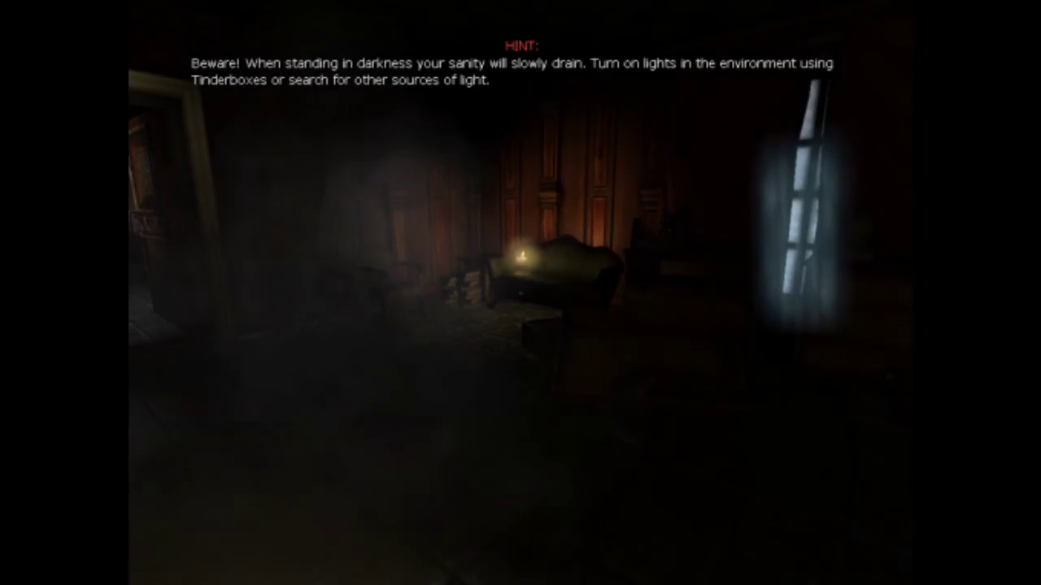
pyautogui.press('f')
pyautogui.press('f')
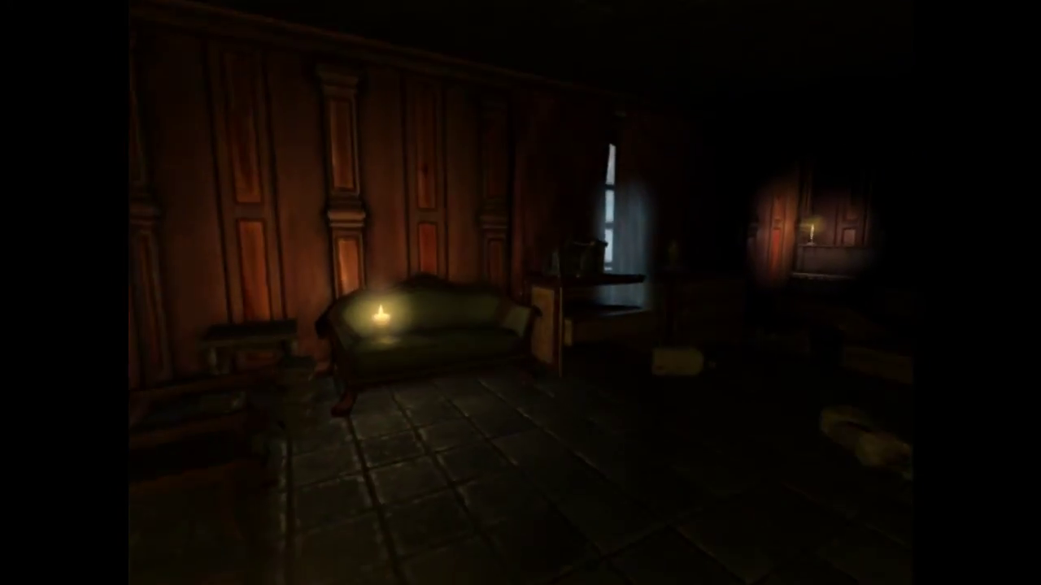
# Walk through the bedroom past the sofa and dressers, switching the lantern to compare the lighting.
pyautogui.press('w')
pyautogui.press('w')
pyautogui.press('w')
pyautogui.press('f')
pyautogui.press('f')
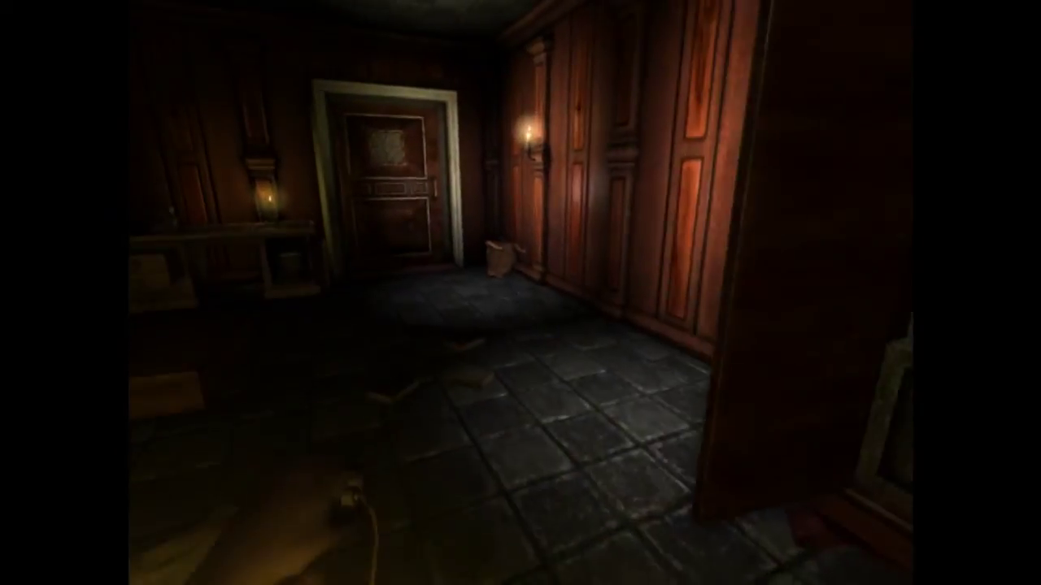
# Inspect the open wardrobe, wall candles, desk and far door by lantern light, and pause the game.
pyautogui.press('a')
pyautogui.press('s')
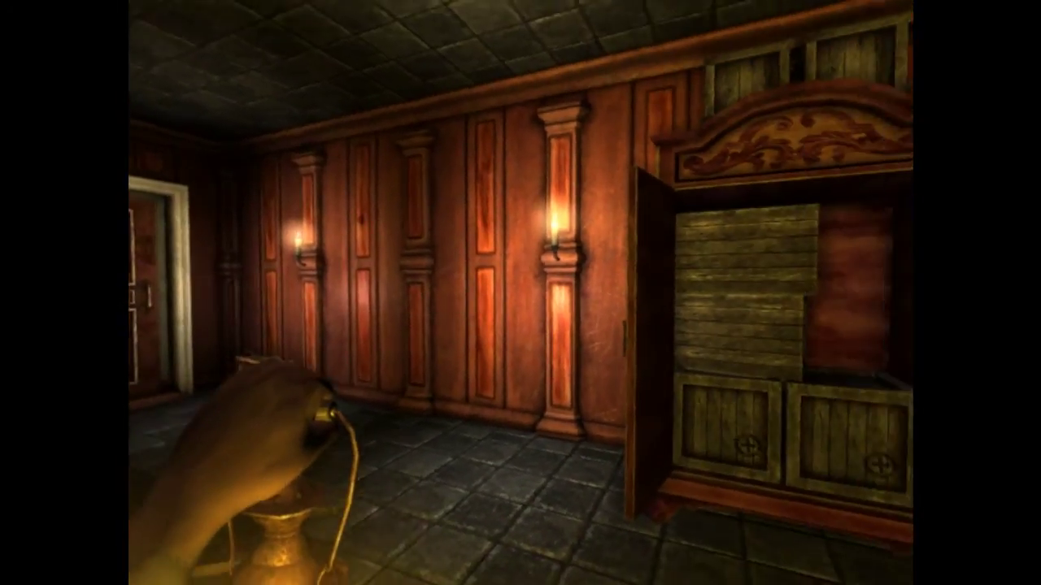
pyautogui.press('w')
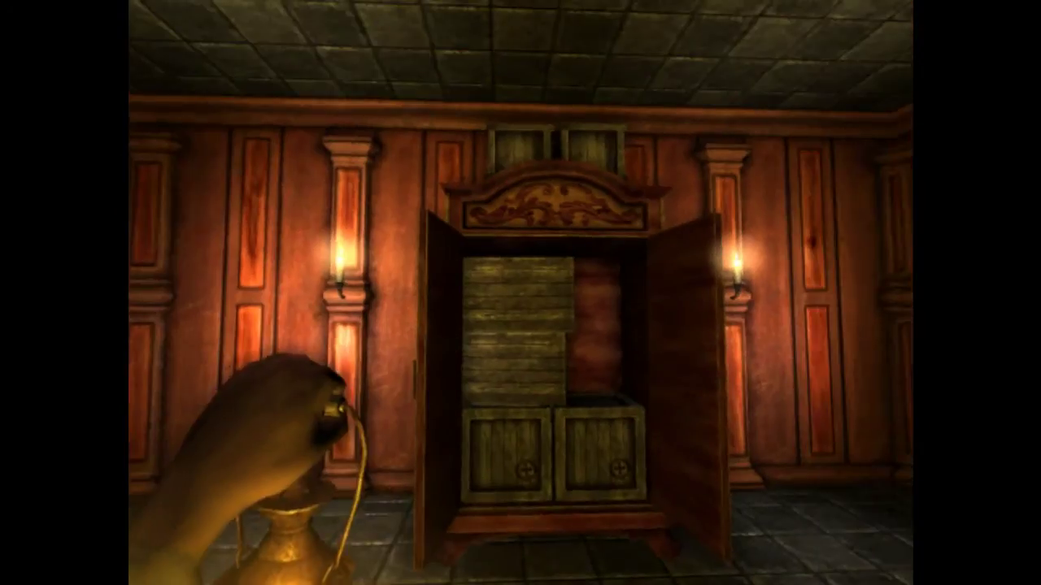
pyautogui.press('w')
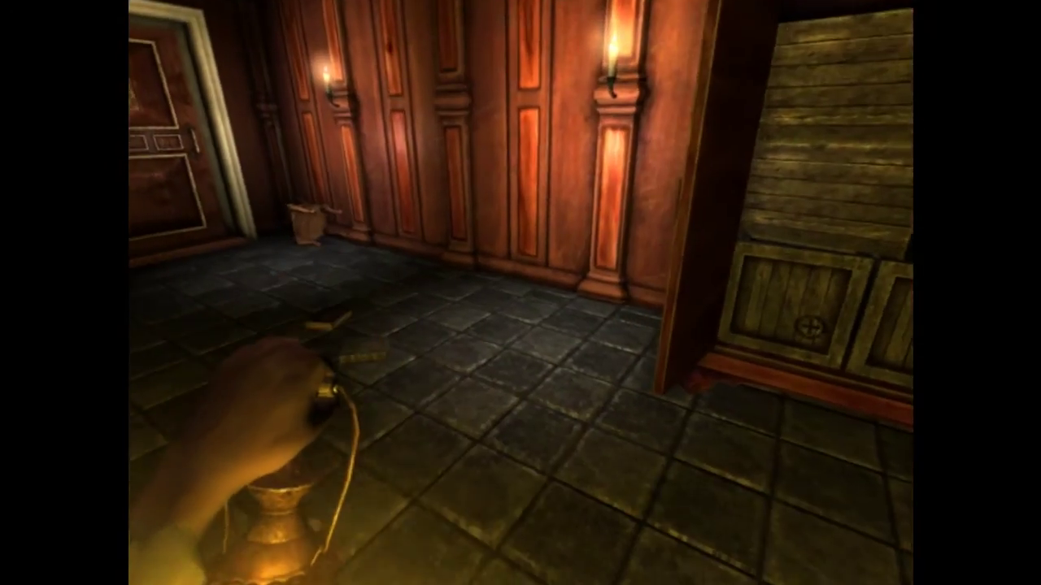
pyautogui.press('s')
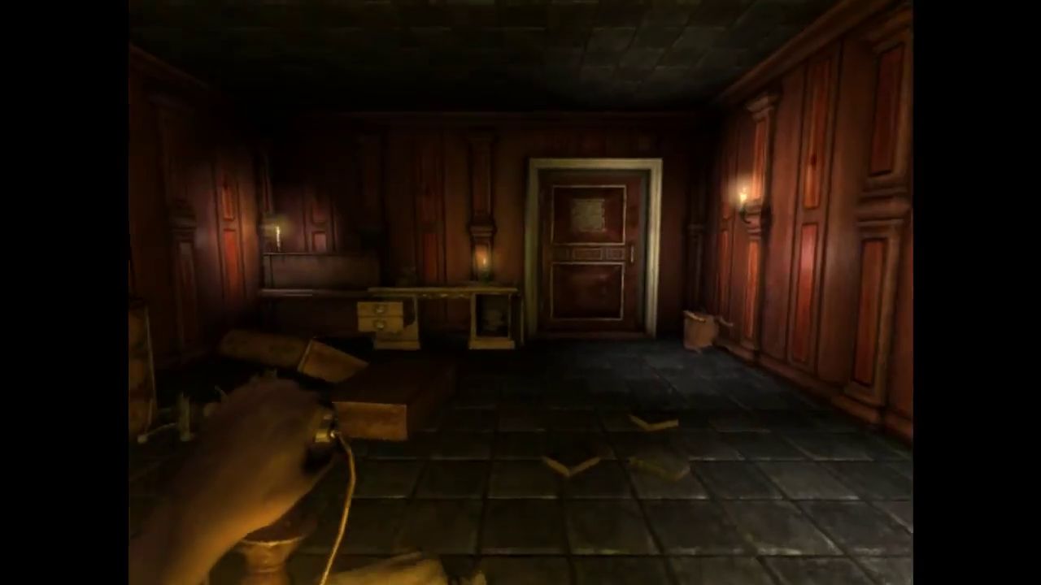
pyautogui.press('w')
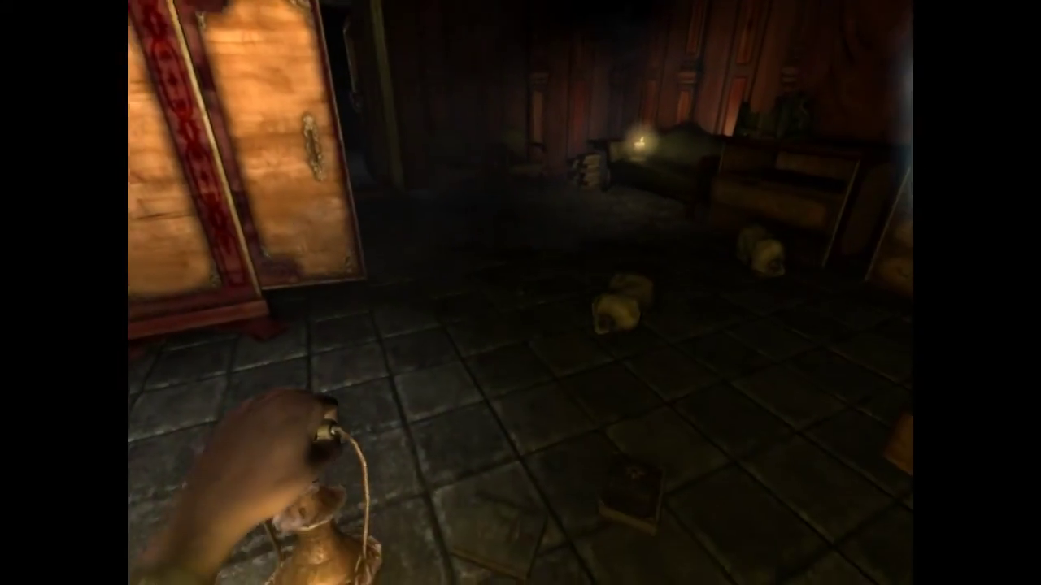
pyautogui.press('Escape')
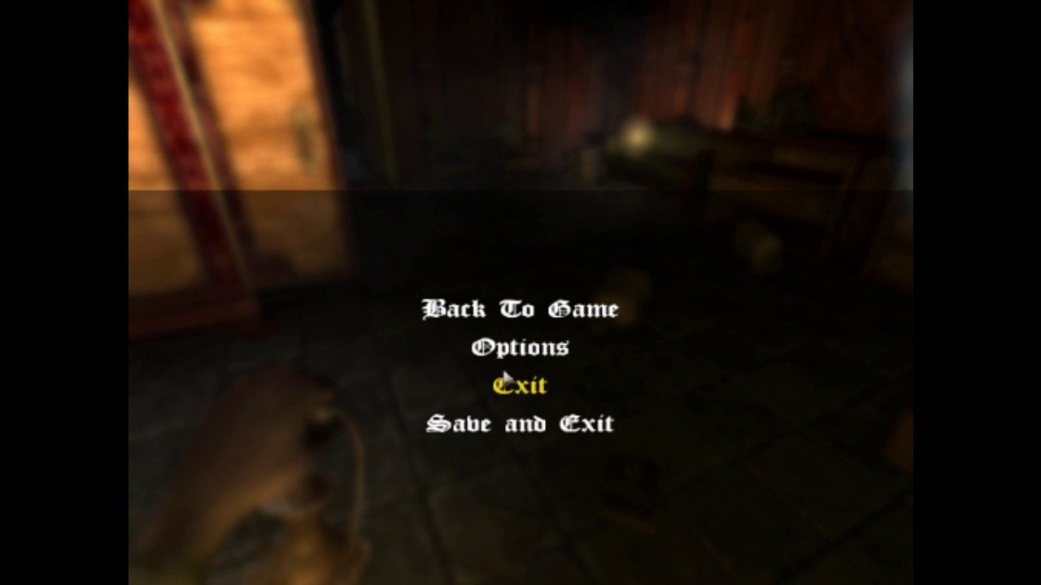